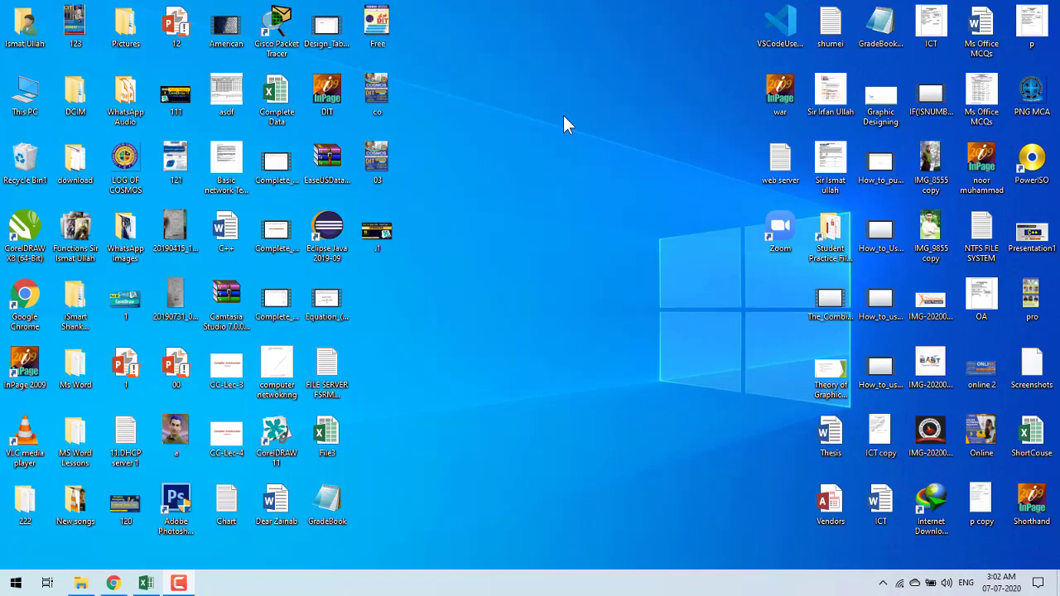
Launch CorelDRAW 11 and activate the Rectangle tool for drawing in an empty area off the page
double_click(277, 435)
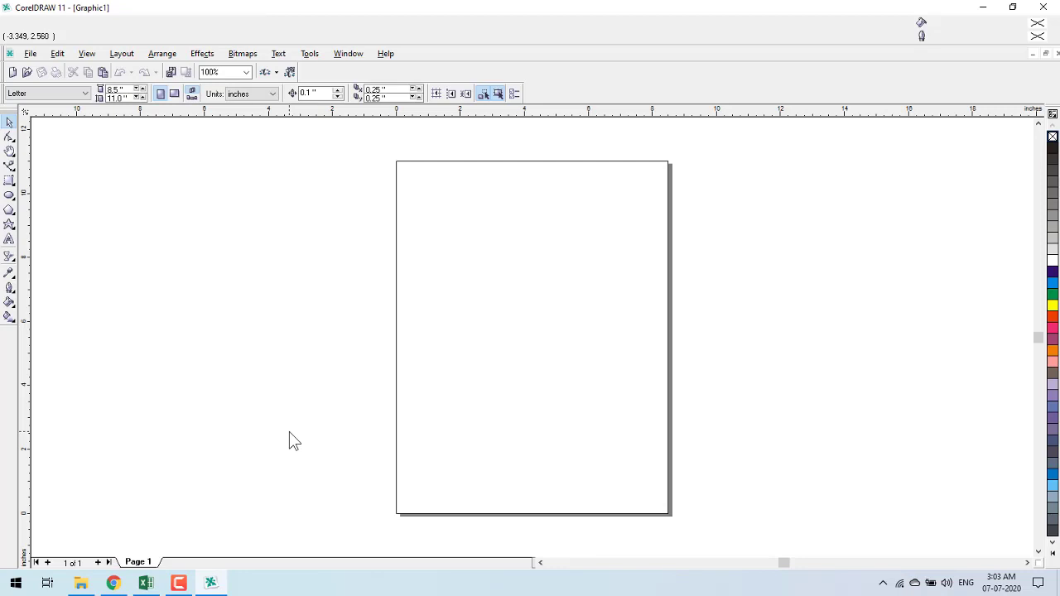
left_click(14, 185)
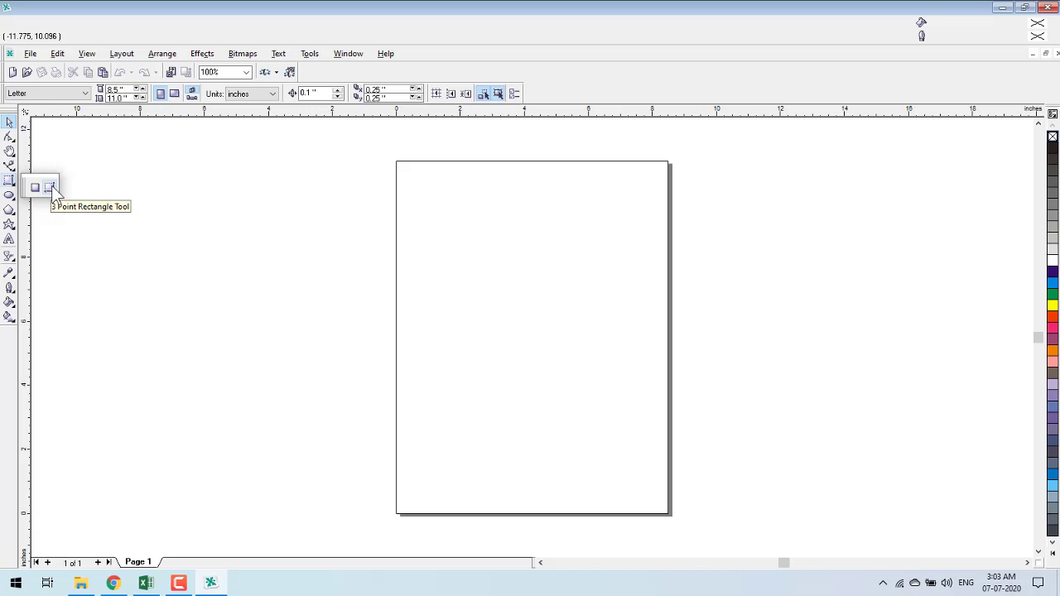
left_click(610, 562)
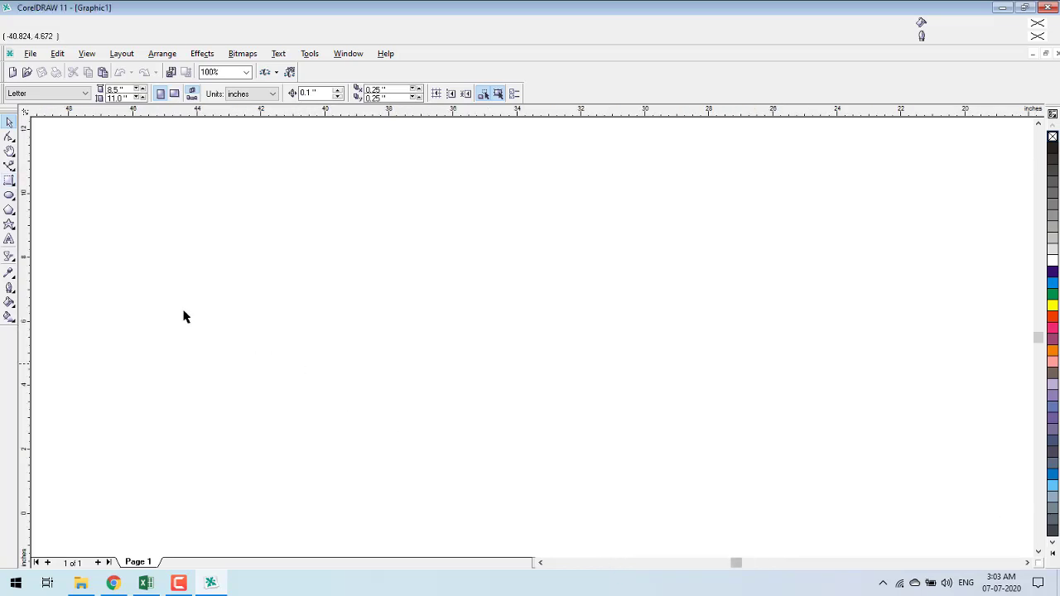
left_click(16, 189)
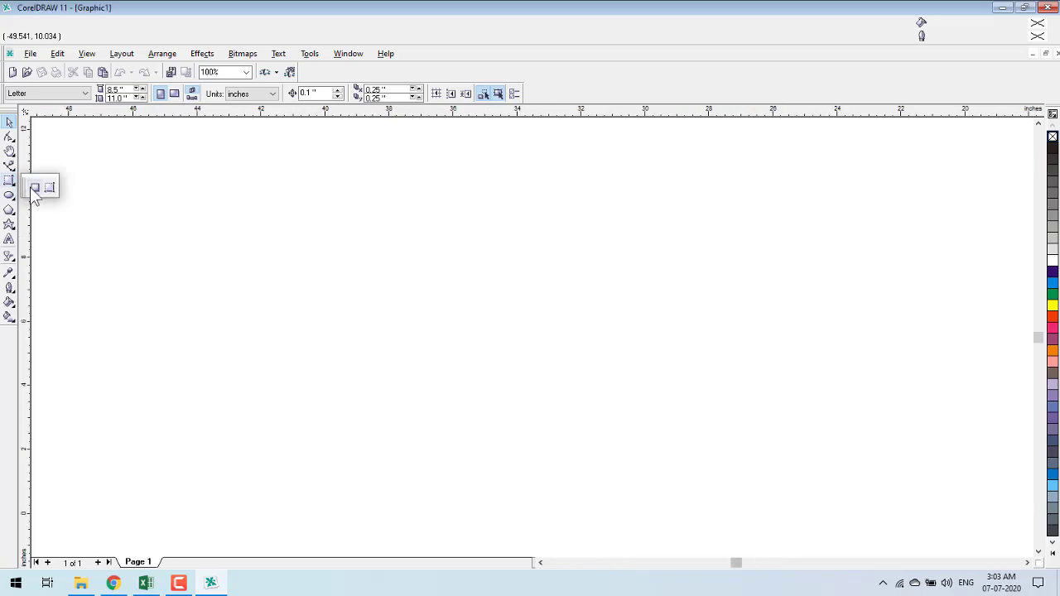
left_click(35, 188)
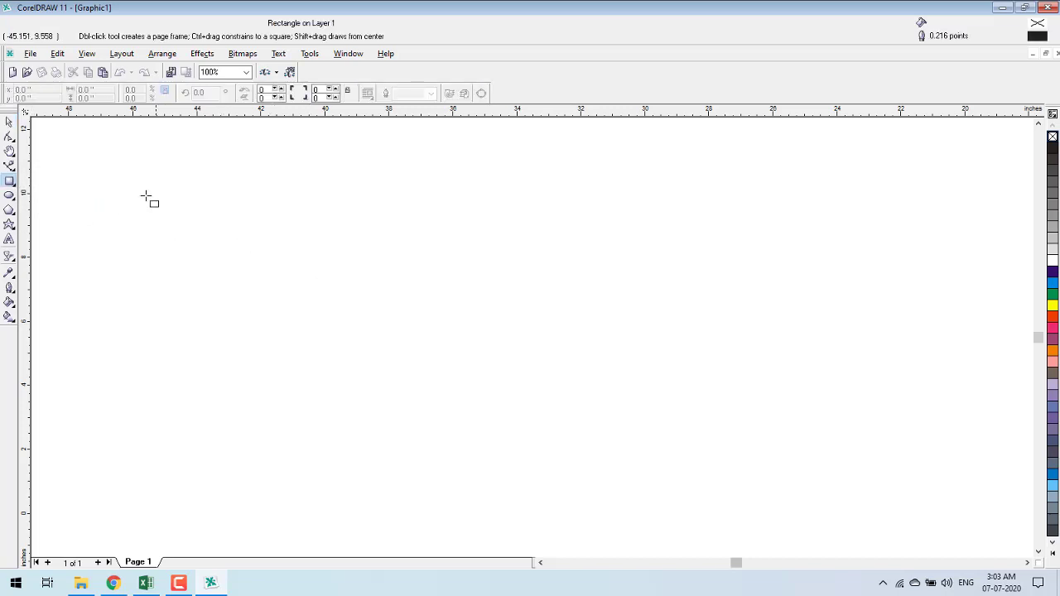
Draw three separate rectangles side by side, the first about 9.07 × 4.99 inches and the third about 7 × 9.61 inches
left_click_drag(137, 184, 429, 346)
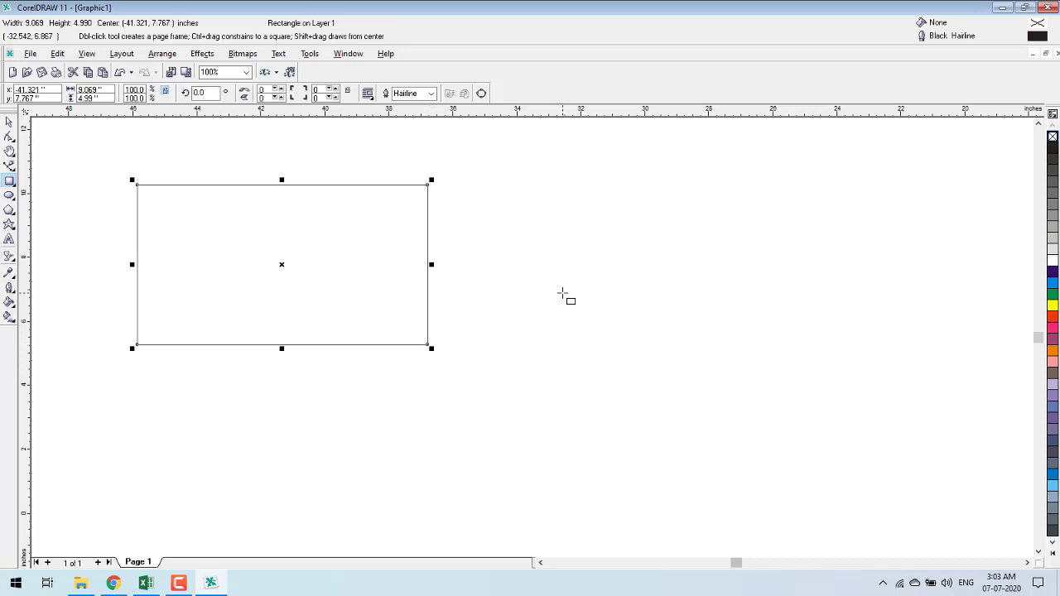
left_click_drag(474, 180, 656, 415)
left_click_drag(706, 173, 931, 483)
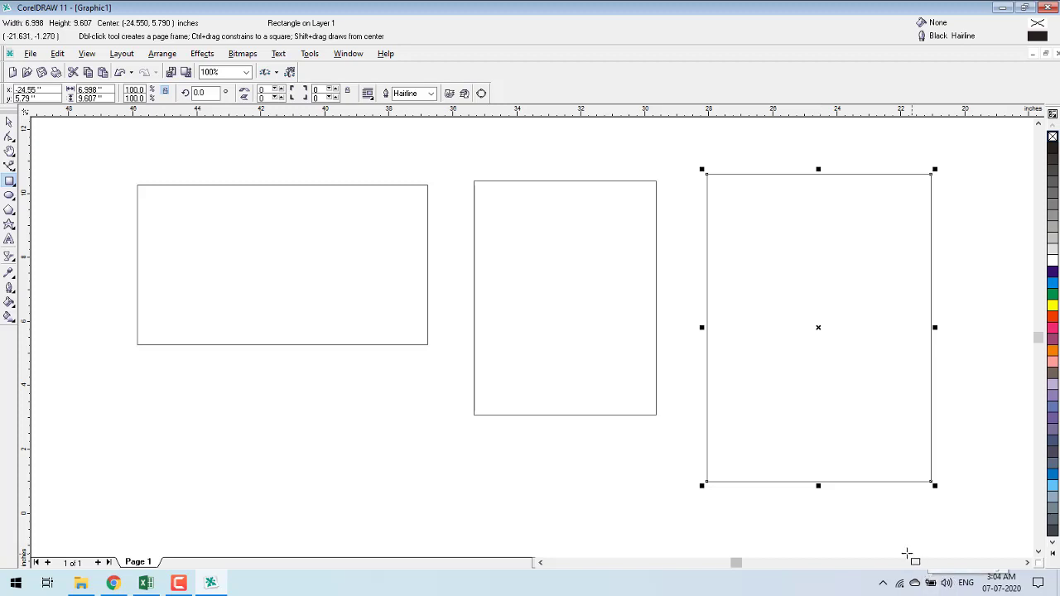
In empty space below, draw a rectangle about 8.86 × 5.32 inches and a square of about 7.23 inches beside it
scroll(1043, 418, "down", 3)
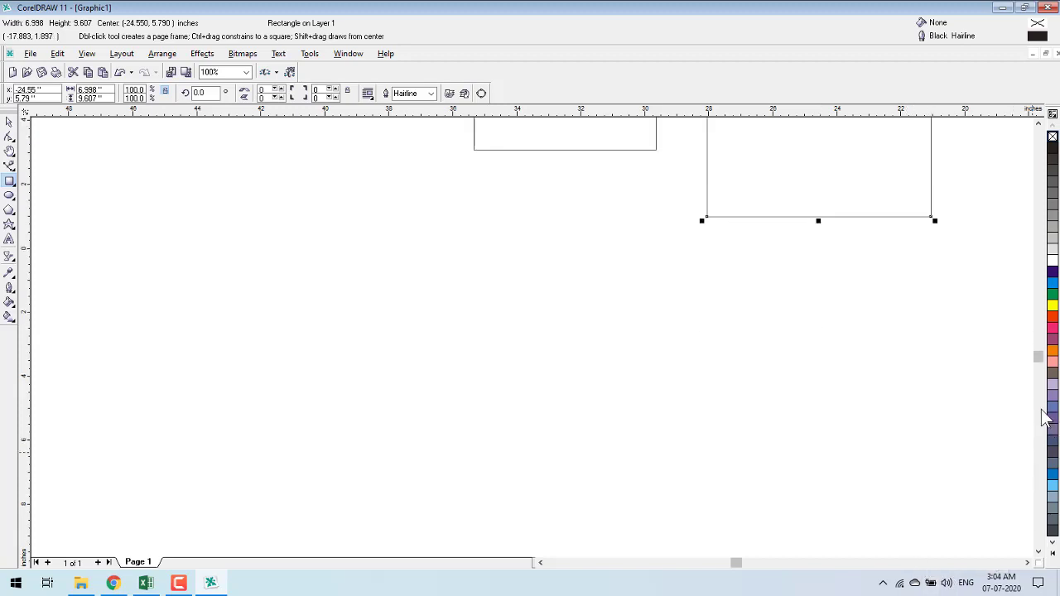
scroll(1045, 418, "down", 3)
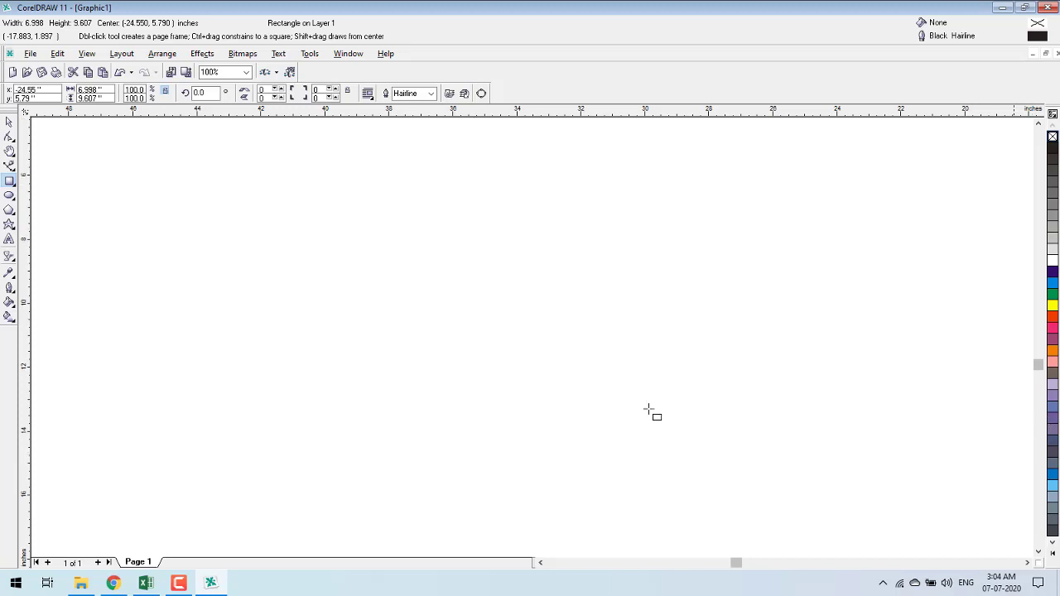
mouse_move(102, 206)
left_mouse_down()
mouse_move(202, 296)
mouse_move(387, 377)
left_mouse_up()
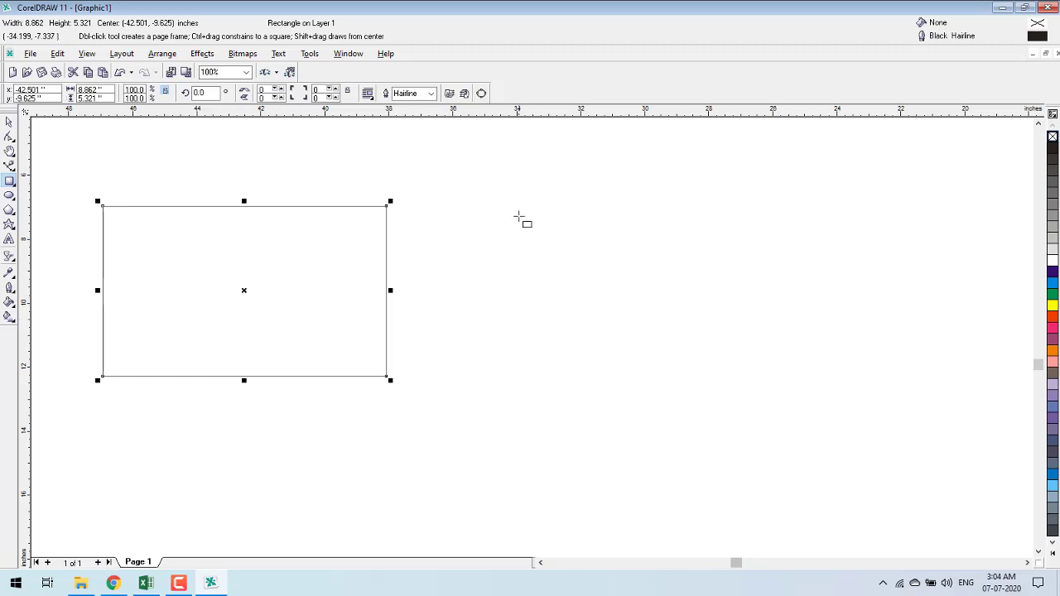
left_click_drag(431, 195, 608, 427)
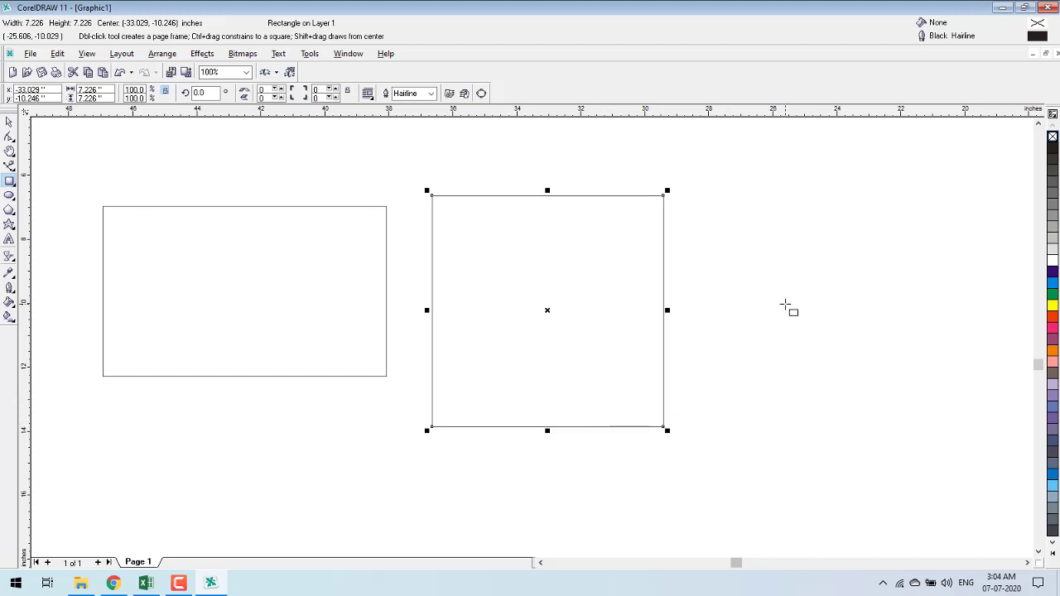
Draw two overlapping rectangles outward from their centers, the larger about 8.61 × 6.96 inches, plus a square of about 5.01 inches
mouse_move(741, 215)
left_mouse_down()
mouse_move(796, 283)
mouse_move(774, 251)
mouse_move(795, 265)
mouse_move(752, 217)
mouse_move(811, 301)
mouse_move(805, 292)
left_mouse_up()
key("shift")
mouse_move(855, 269)
left_mouse_down()
mouse_move(961, 399)
mouse_move(861, 276)
mouse_move(987, 395)
mouse_move(875, 291)
mouse_move(982, 372)
mouse_move(904, 294)
mouse_move(1001, 390)
mouse_move(994, 380)
left_mouse_up()
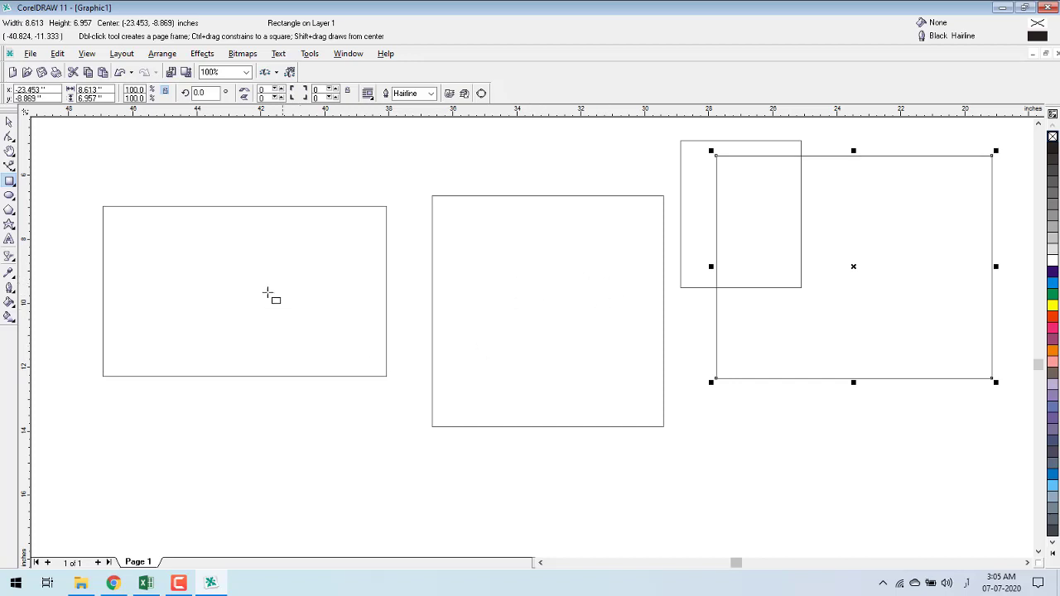
left_click_drag(259, 275, 420, 436)
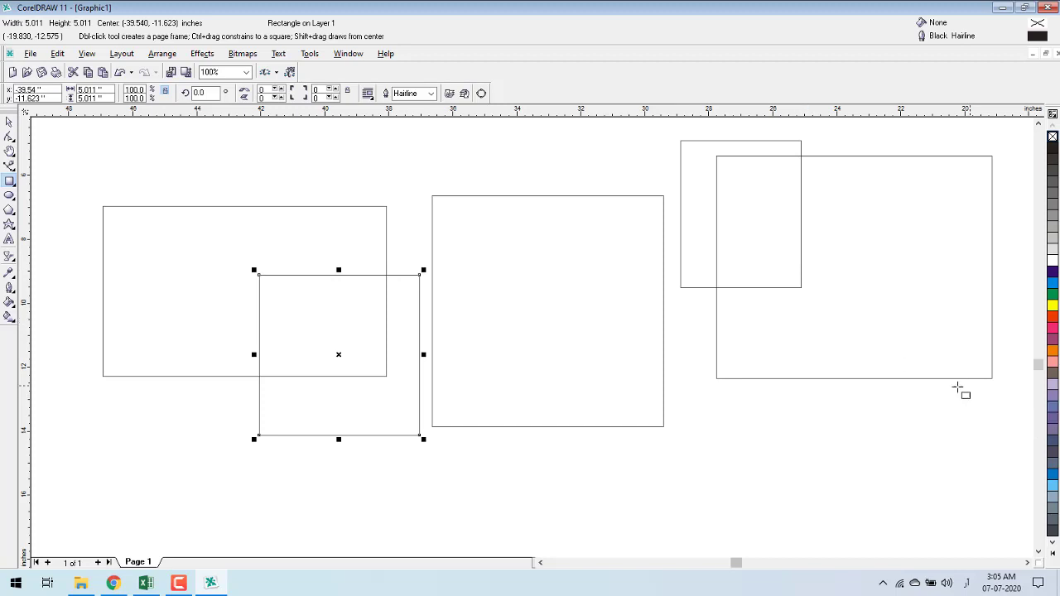
Delete all drawn shapes and draw one new rectangle about 8.99 × 6.29 inches
key("ctrl+a")
key("Delete")
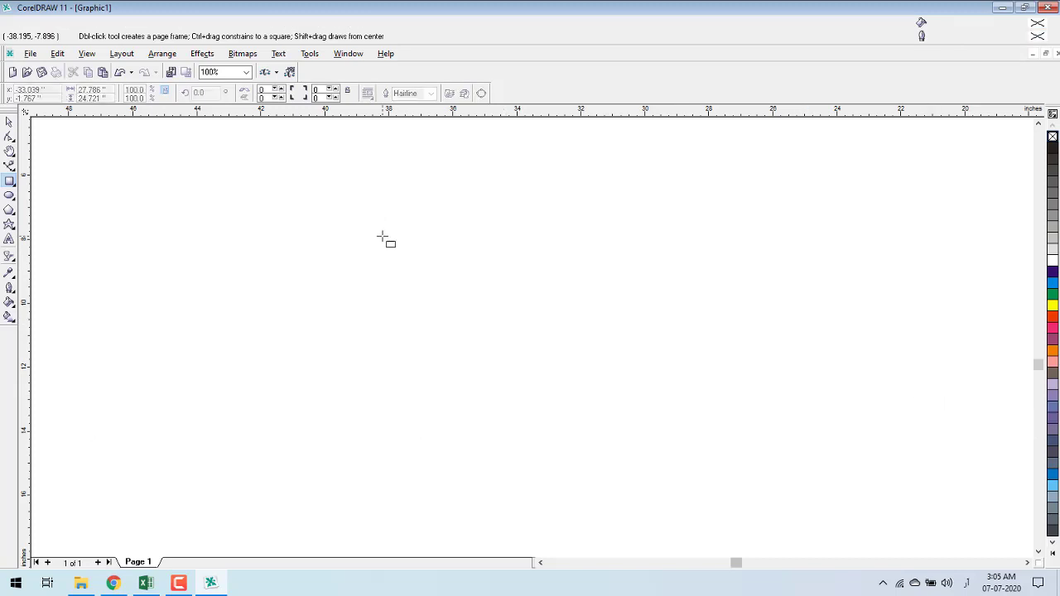
mouse_move(187, 186)
left_mouse_down()
mouse_move(369, 293)
mouse_move(477, 391)
left_mouse_up()
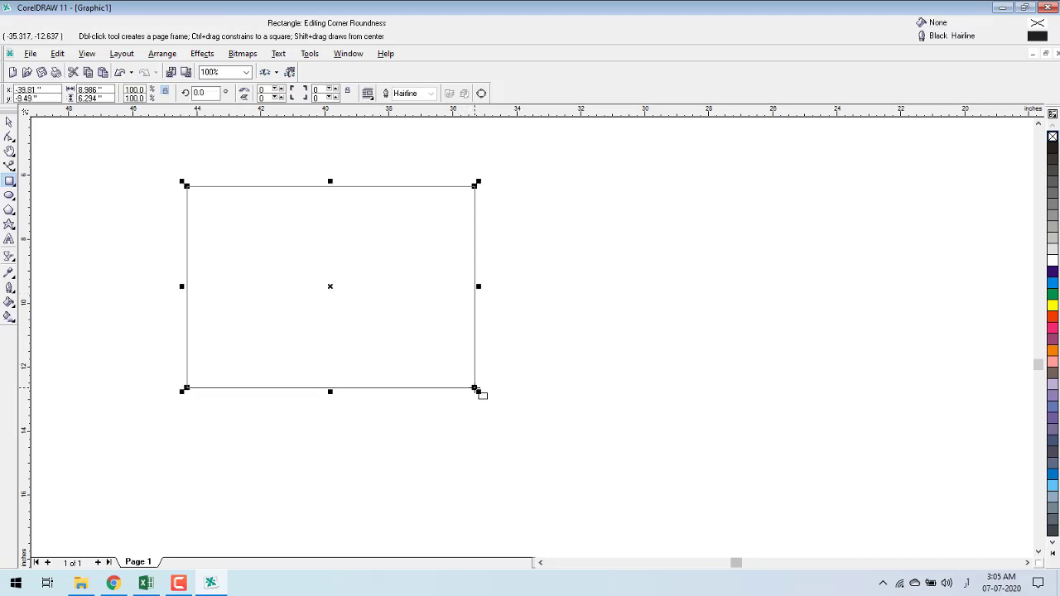
Set the selected rectangle's width to 2 inches and its height to 4 inches
key("space")
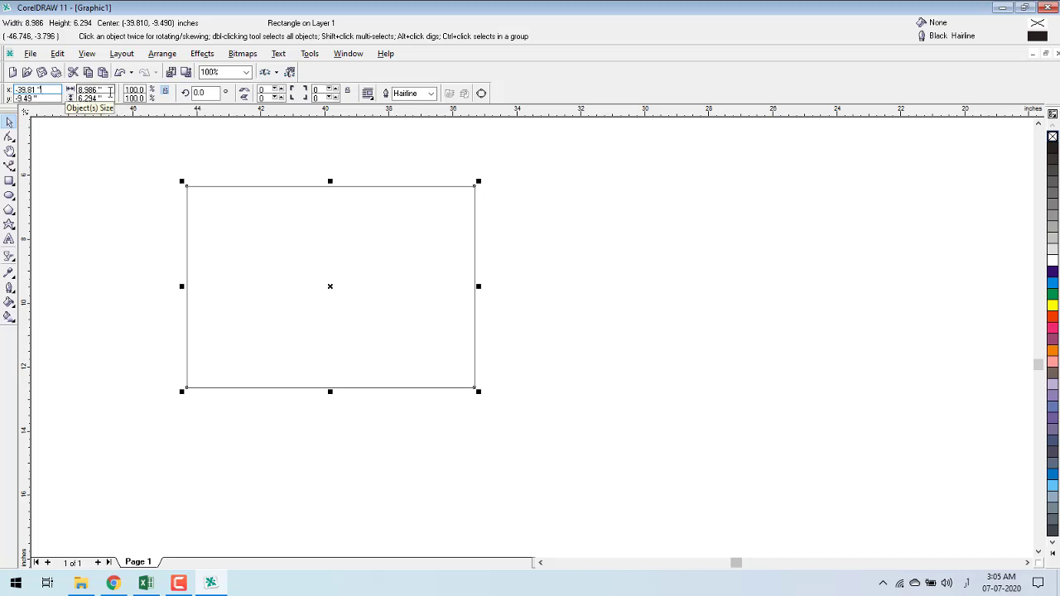
left_click(80, 89)
left_click(83, 99)
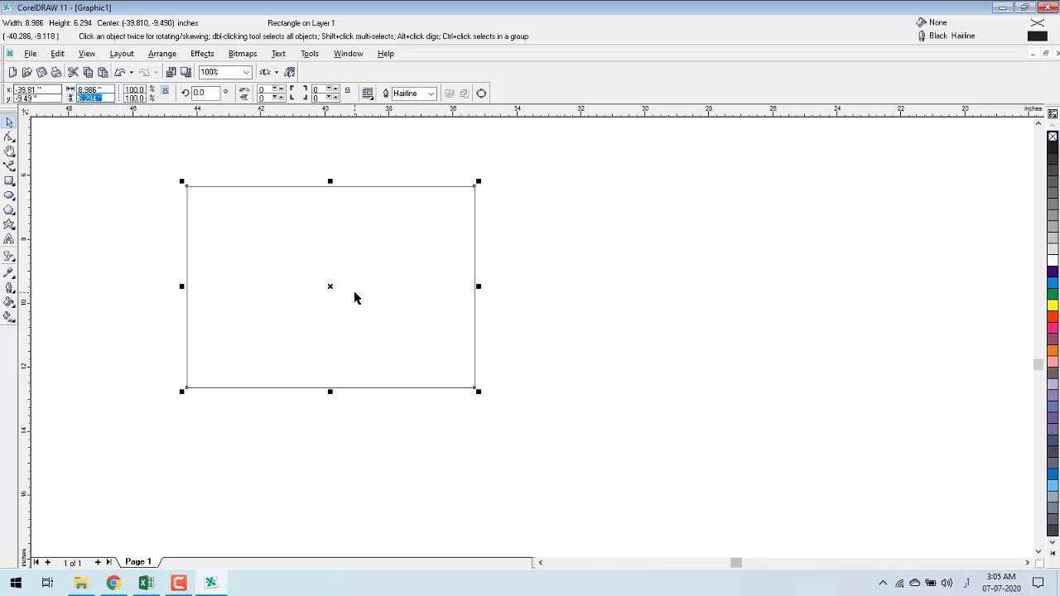
left_click(104, 90)
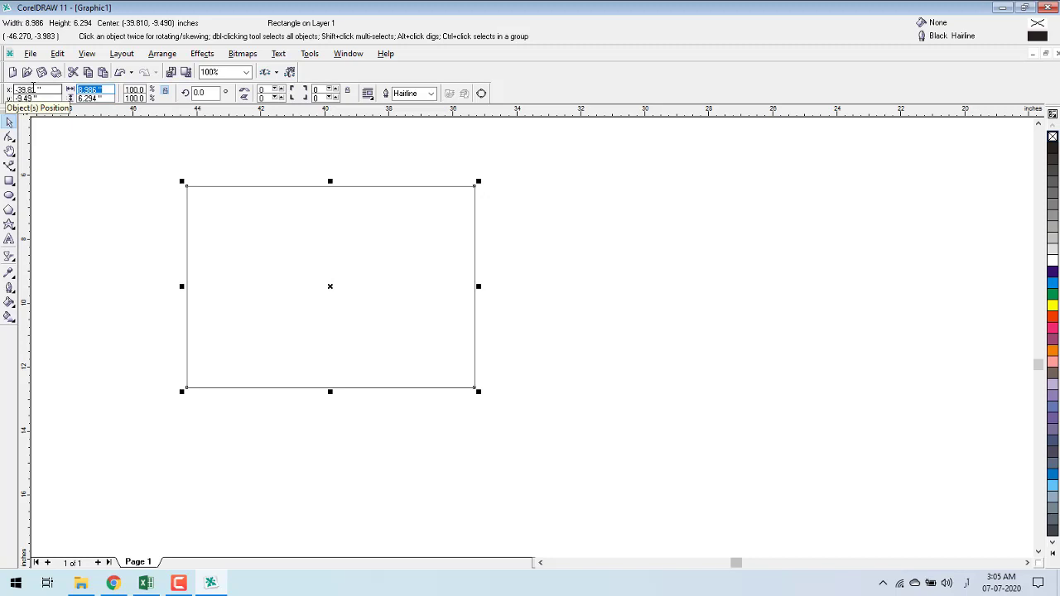
type("2")
key("Tab")
type("4")
key("Return")
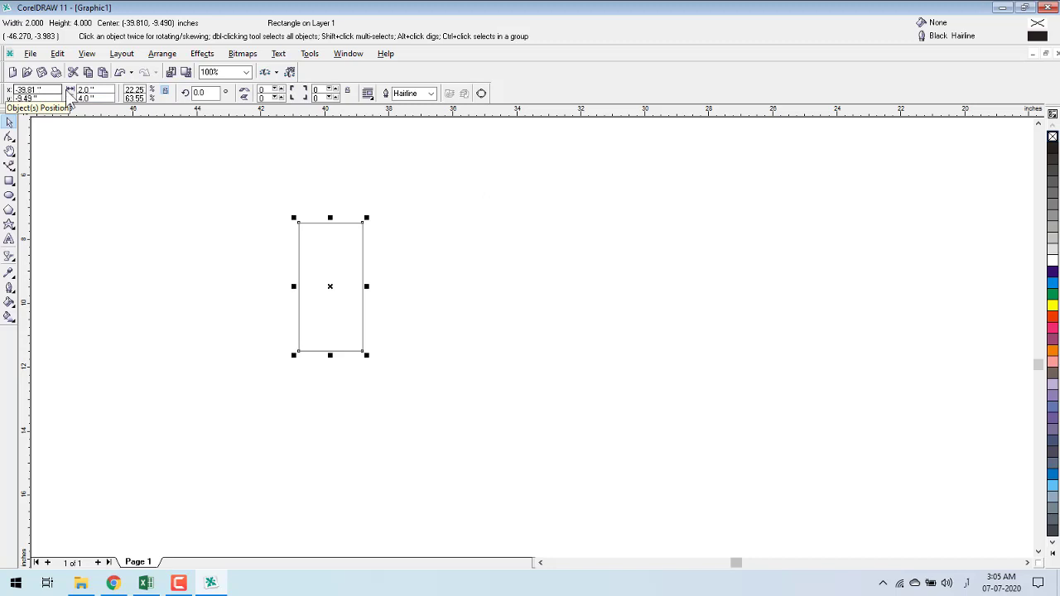
Resize the rectangle to 30 inches wide and 15 inches high
key("Tab")
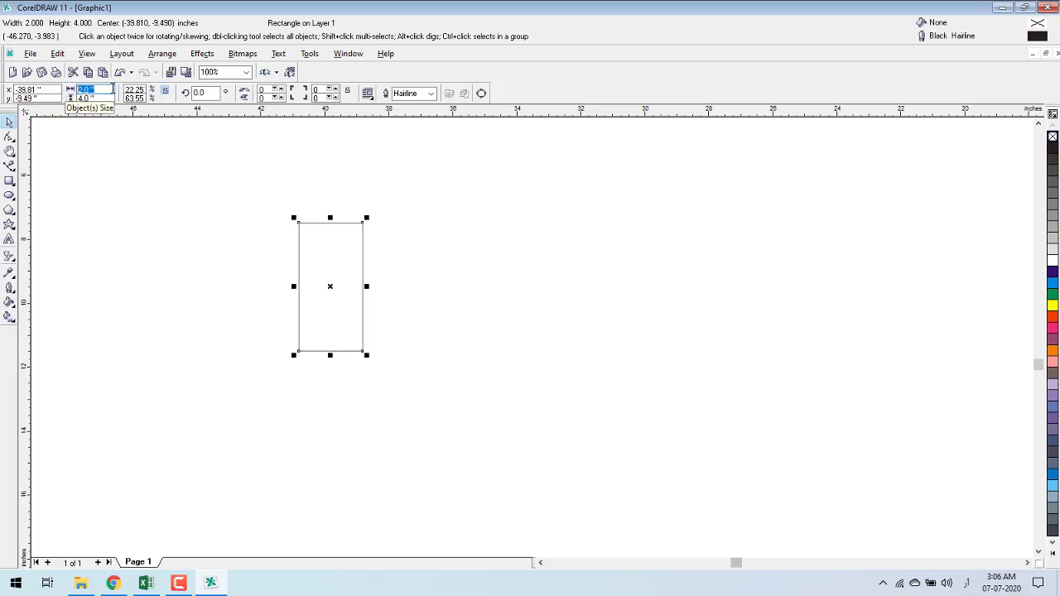
type("30")
key("Tab")
type("15")
key("Return")
key("F3")
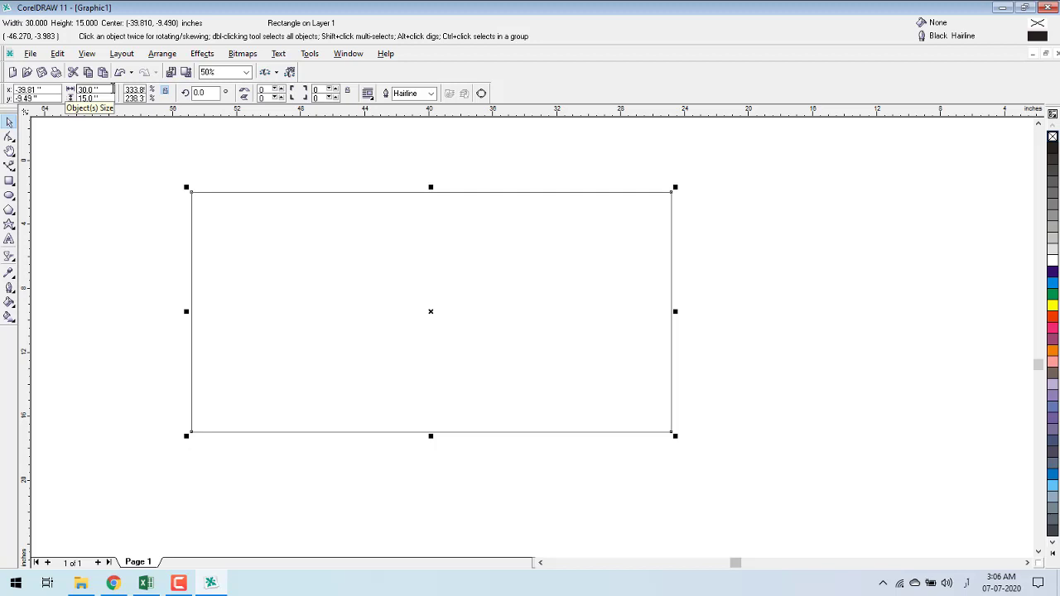
Move the rectangle slightly up and to the left, and set its horizontal and vertical scale factors to 50%
key("F6")
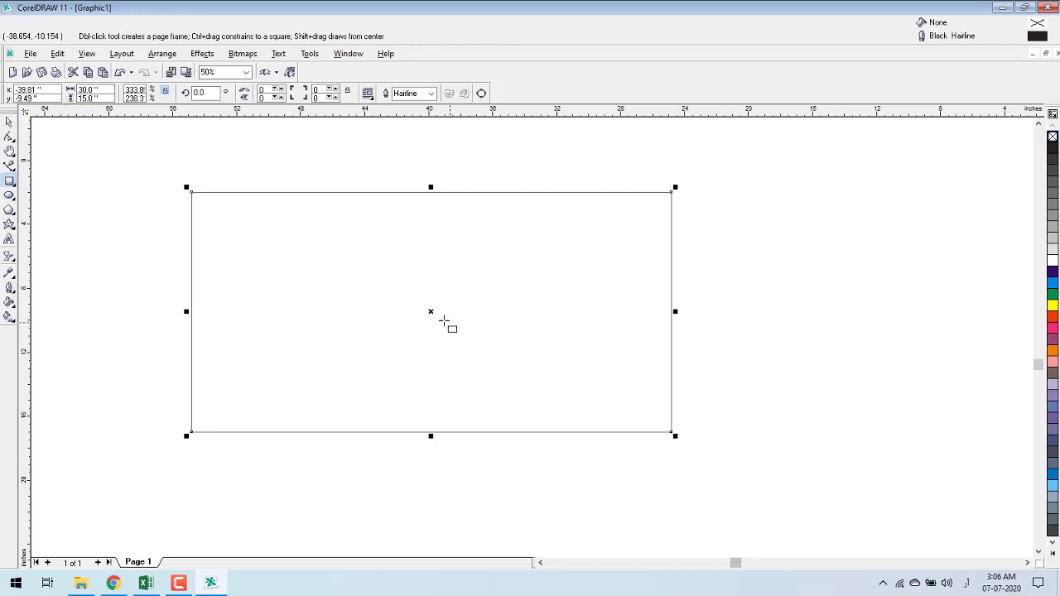
left_click_drag(431, 311, 423, 307)
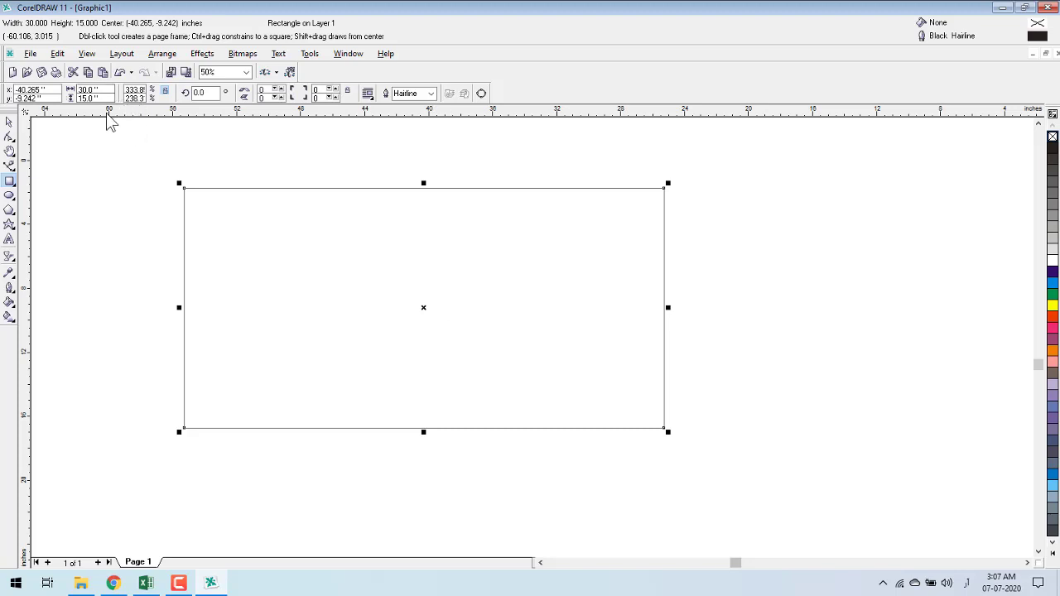
left_click(134, 89)
type("50")
key("Return")
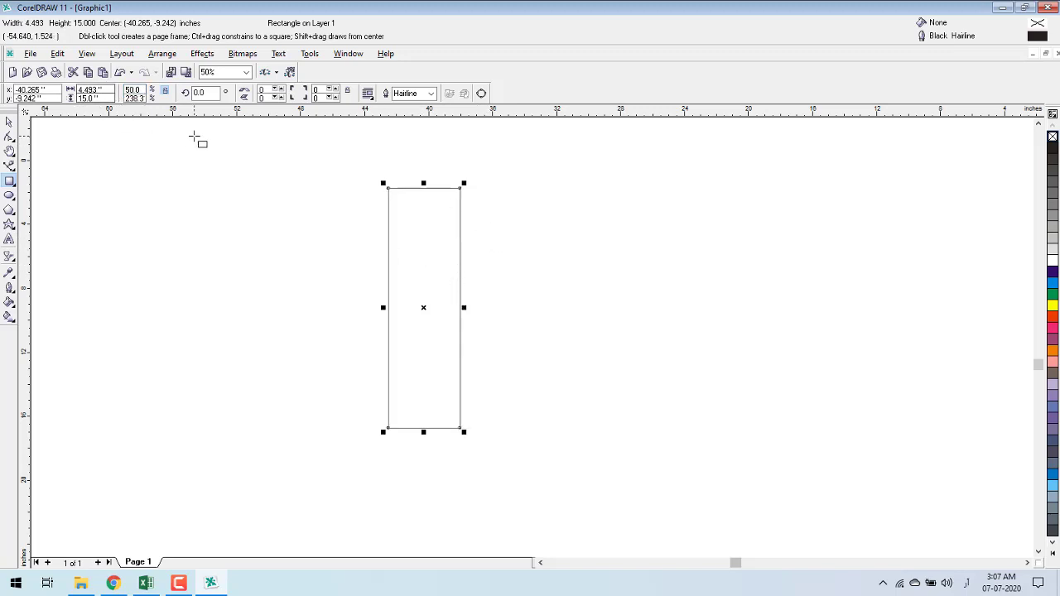
double_click(135, 98)
type("50")
key("Return")
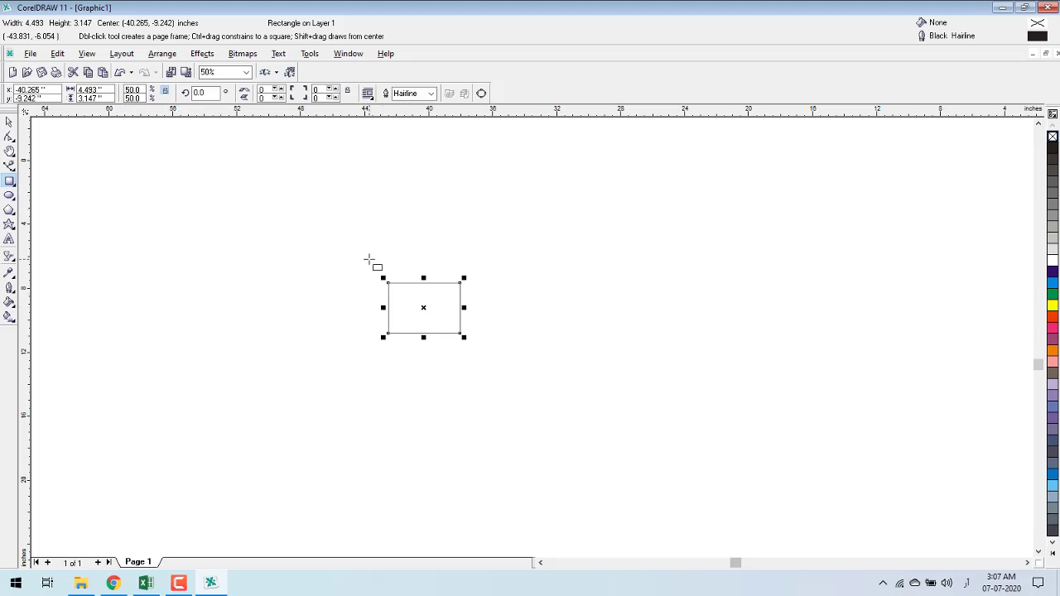
Make the rectangle a square by setting its height and width to 10 inches each
key("space")
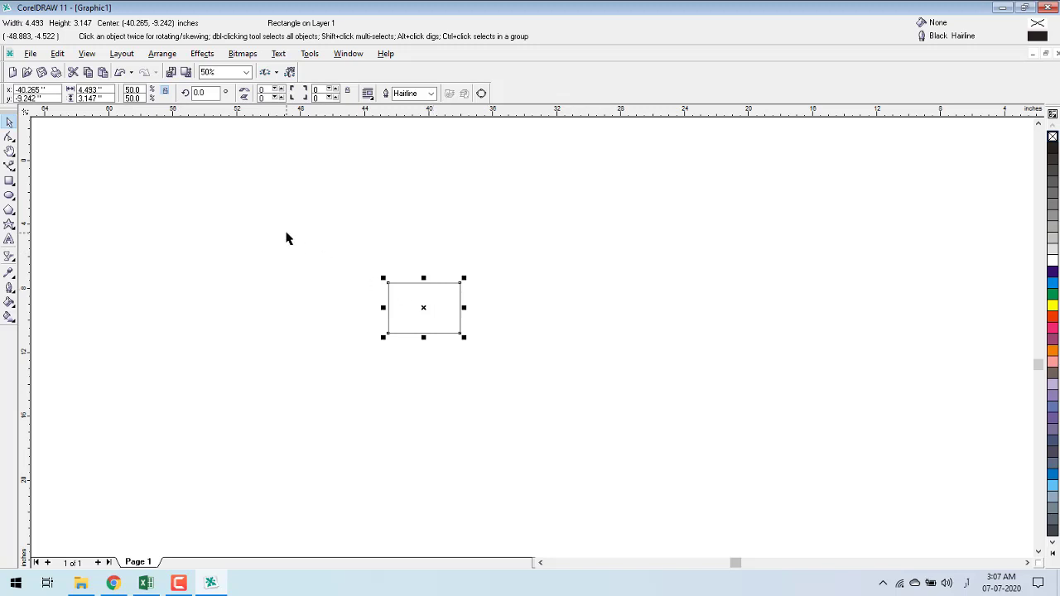
left_click(165, 93)
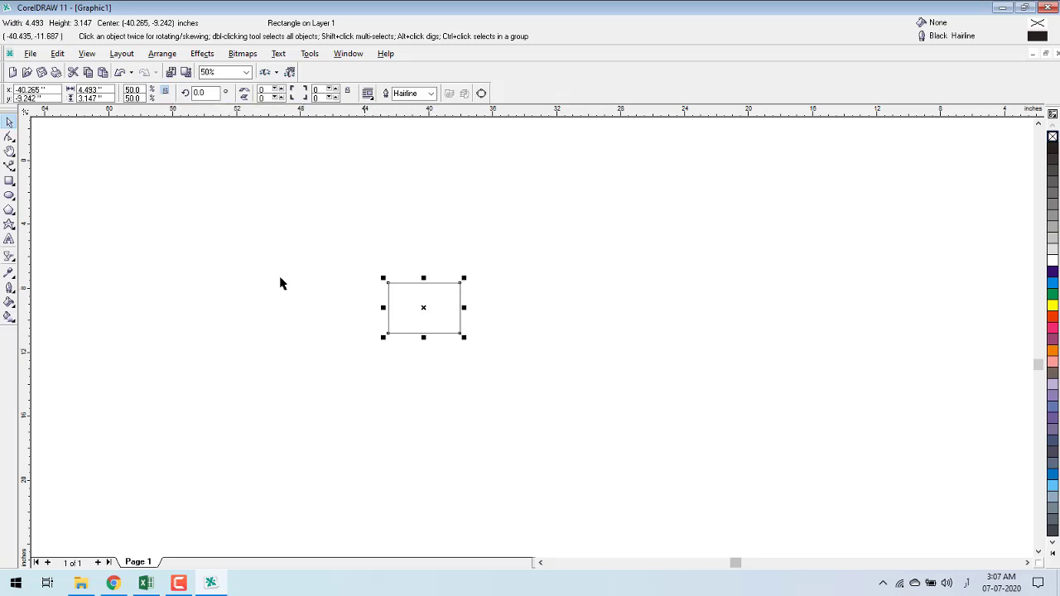
double_click(91, 98)
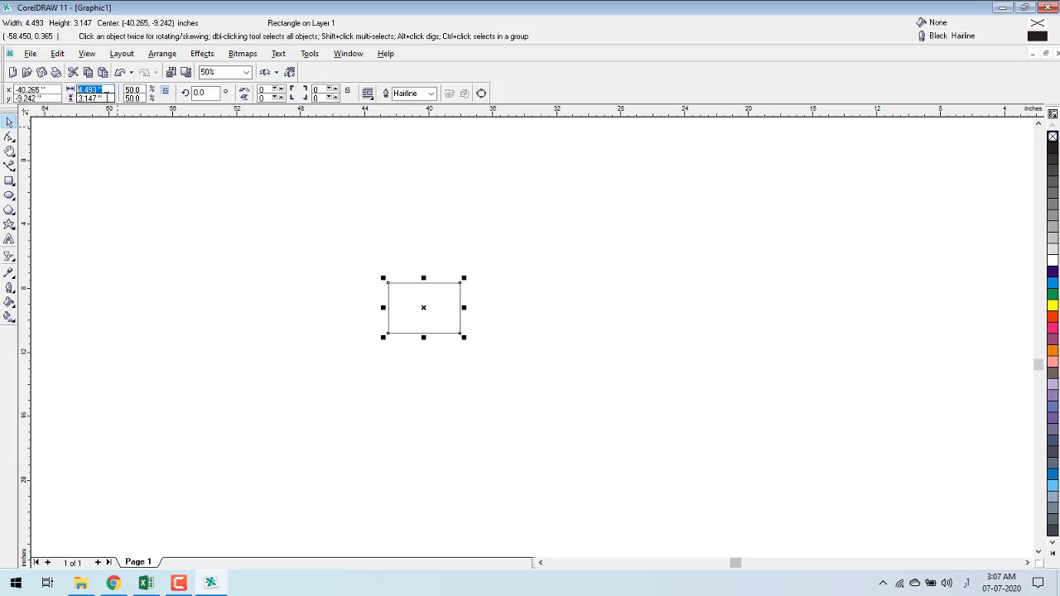
type("10")
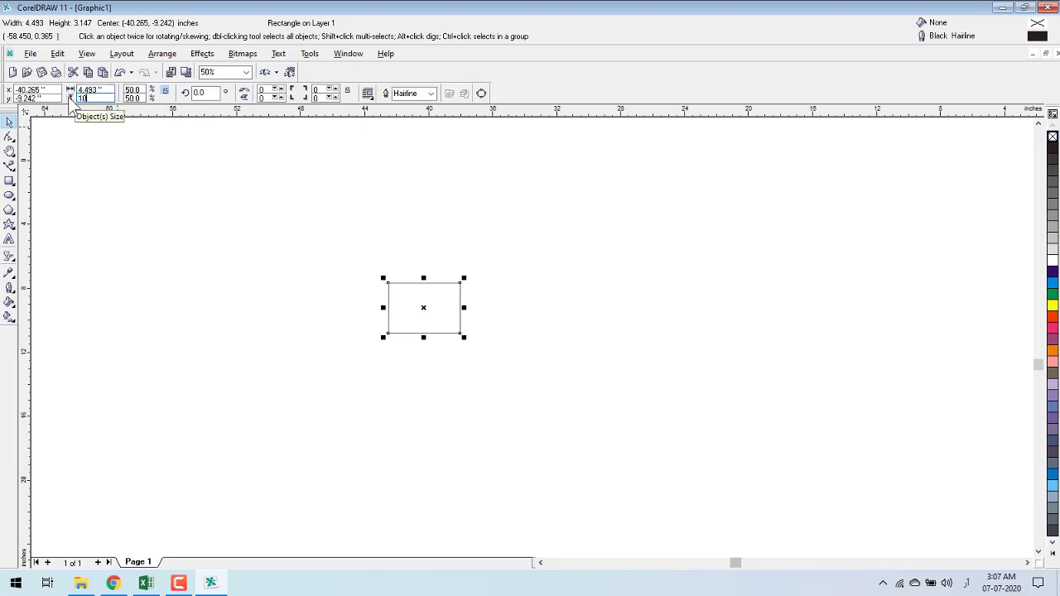
key("Return")
double_click(91, 89)
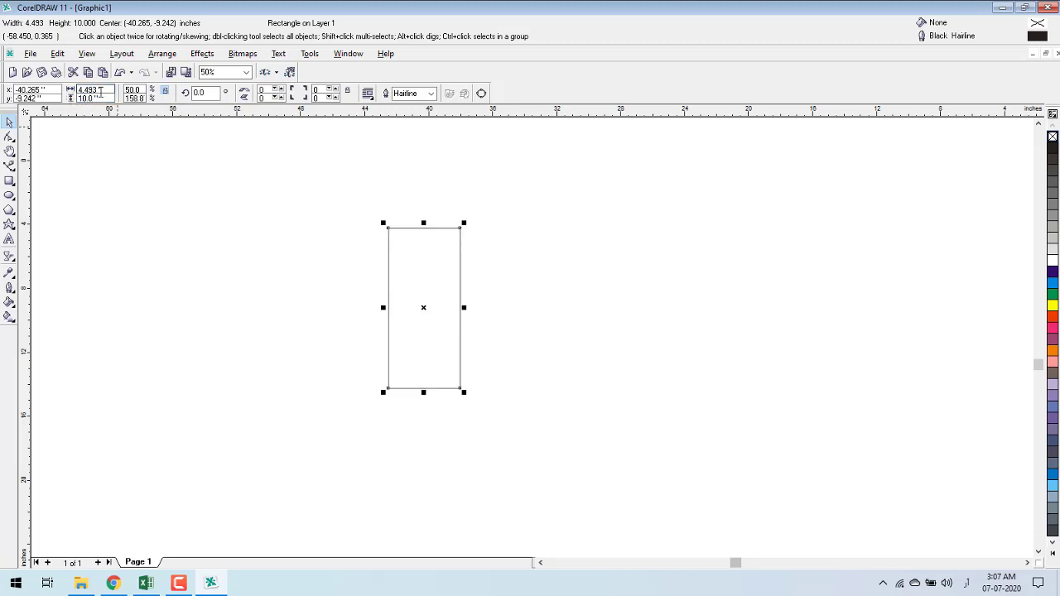
type("10")
key("Return")
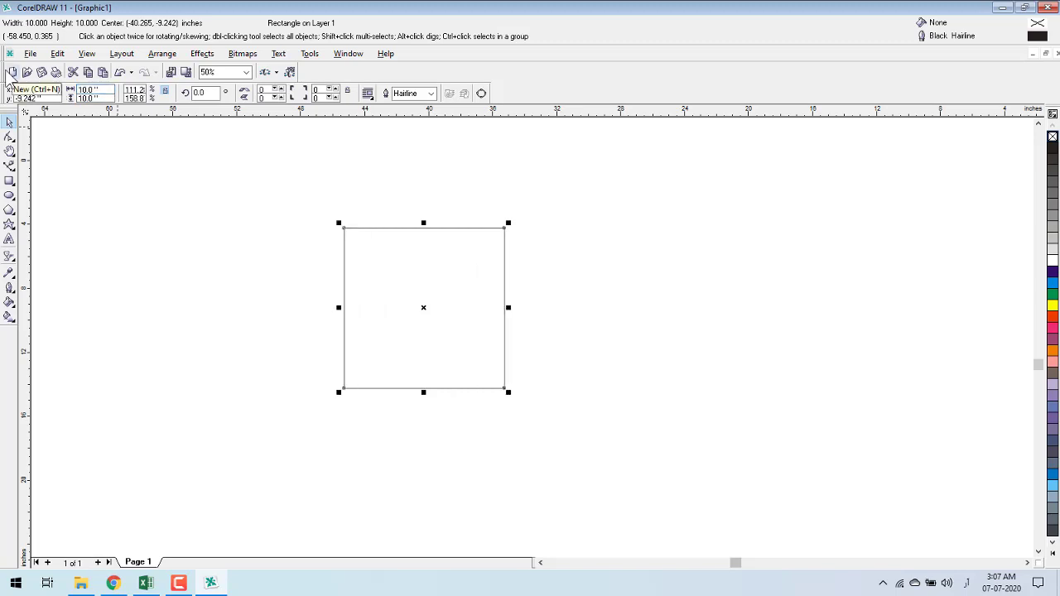
Lock the scaling ratio and resize the square proportionally to a width of 5 inches
left_click(165, 91)
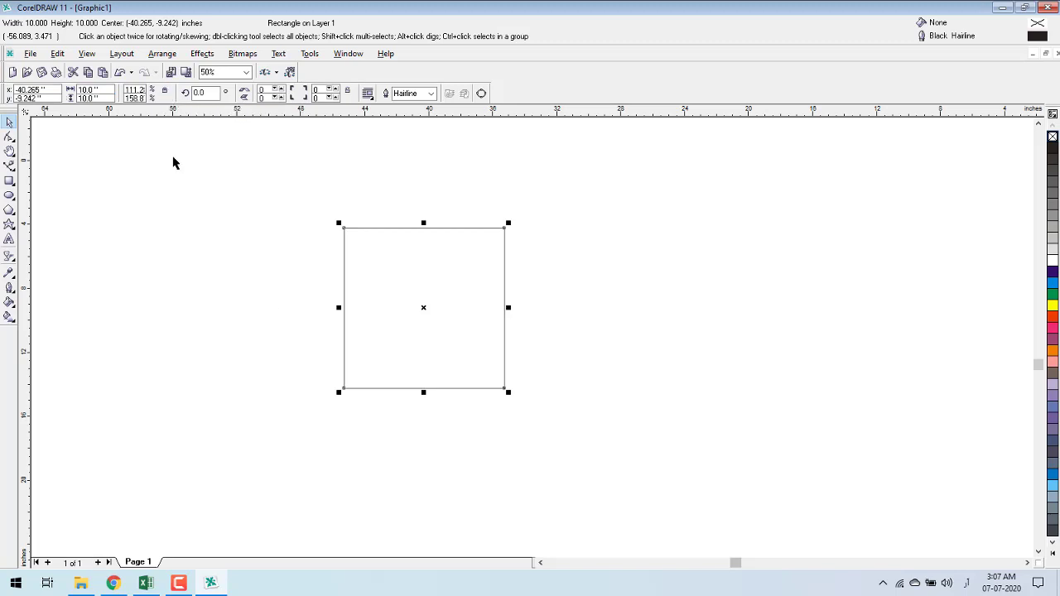
left_click_drag(101, 91, 75, 89)
type("5")
key("Return")
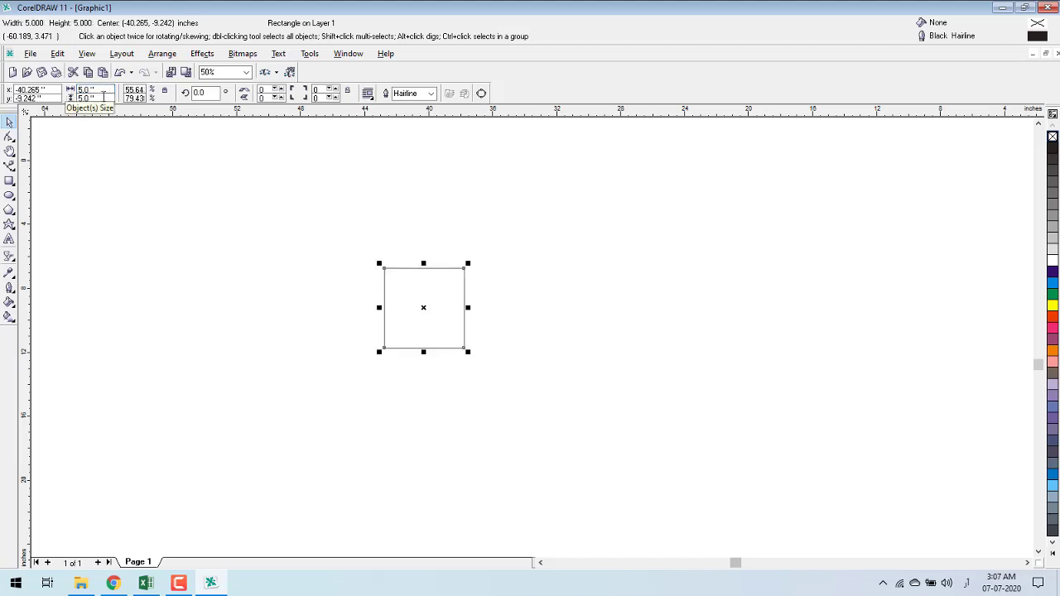
Set the ratio-locked square's width to 6 inches
left_click(105, 89)
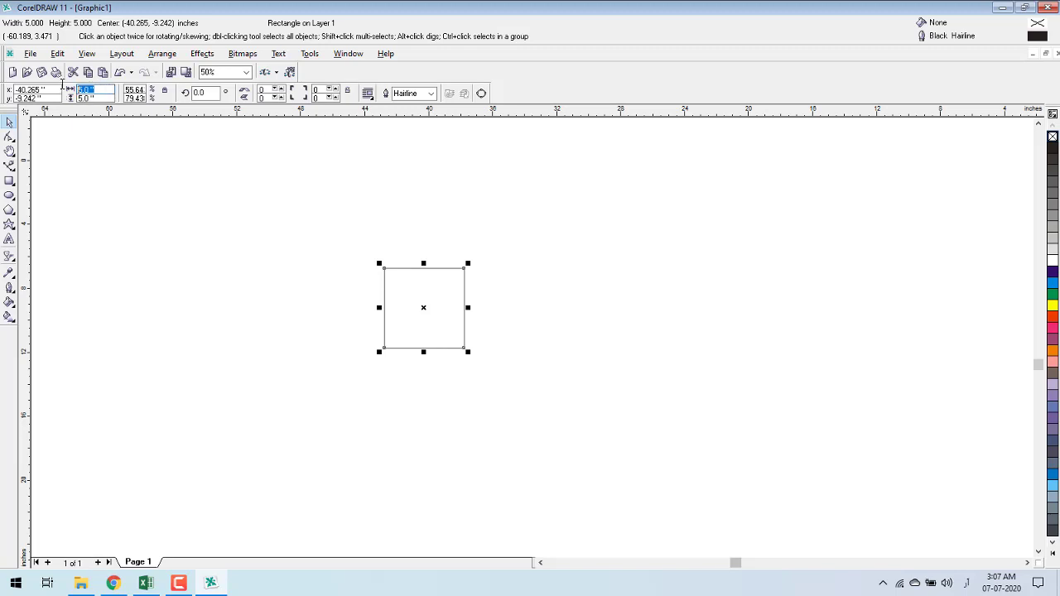
type("6")
key("Return")
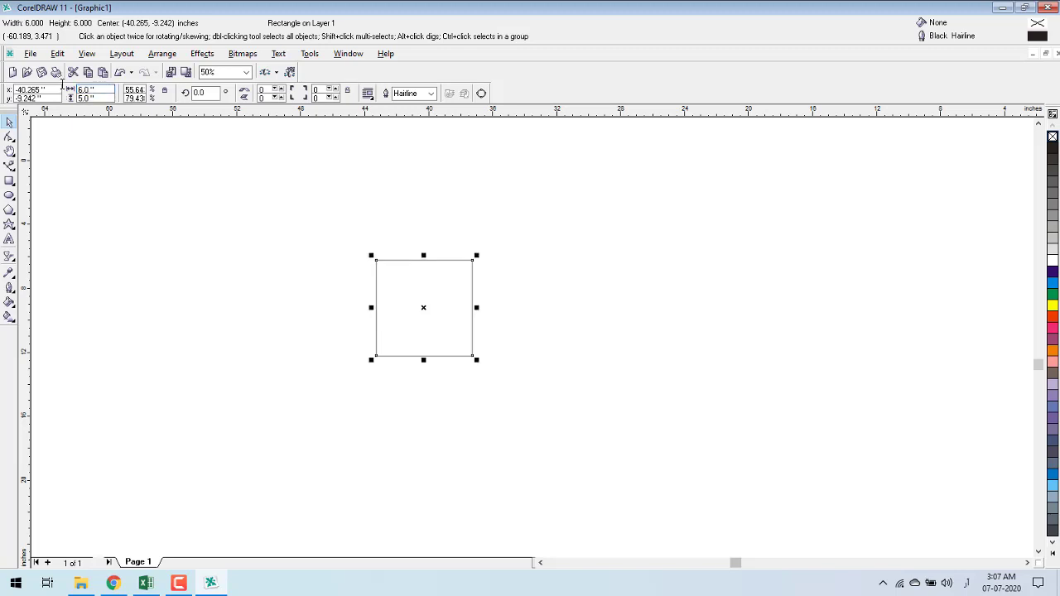
Shift the square about 1.2 inches to the right, unlock its scaling ratio and set its height to 2 inches
double_click(87, 89)
left_click_drag(424, 309, 443, 308)
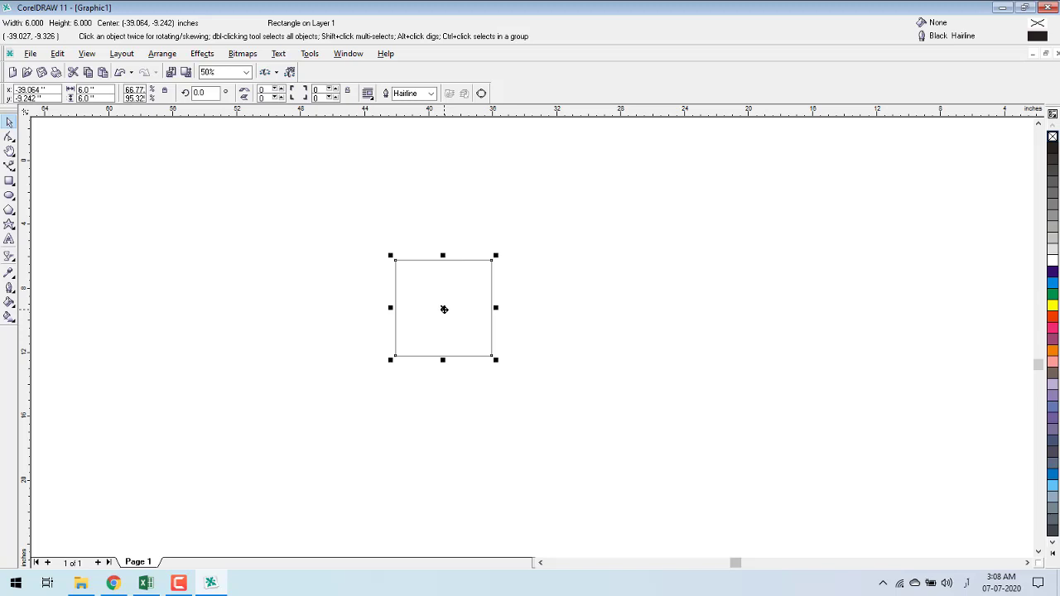
left_click(165, 90)
double_click(86, 89)
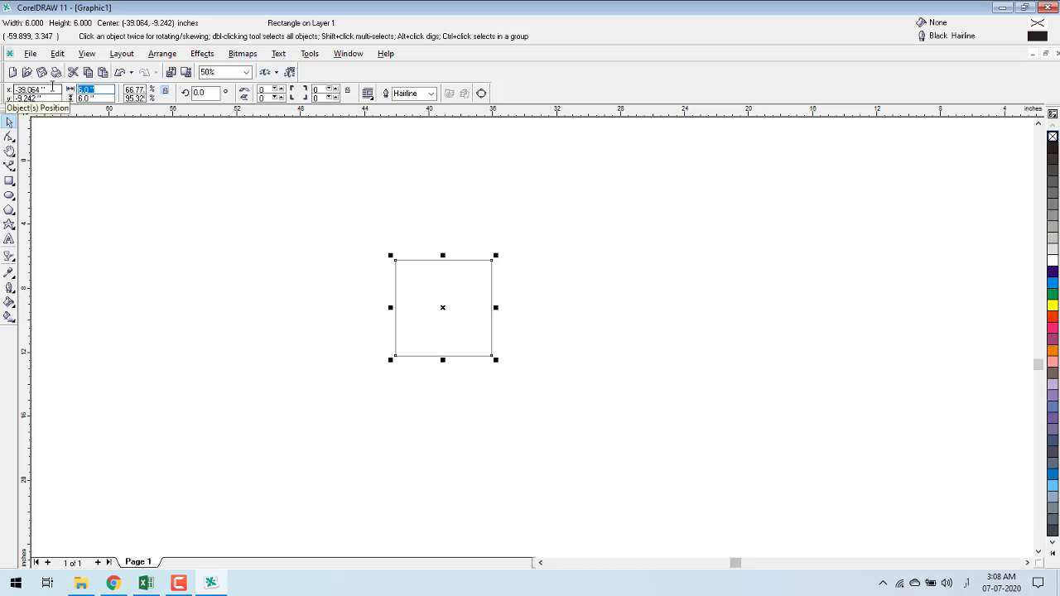
key("Tab")
type("2")
key("Return")
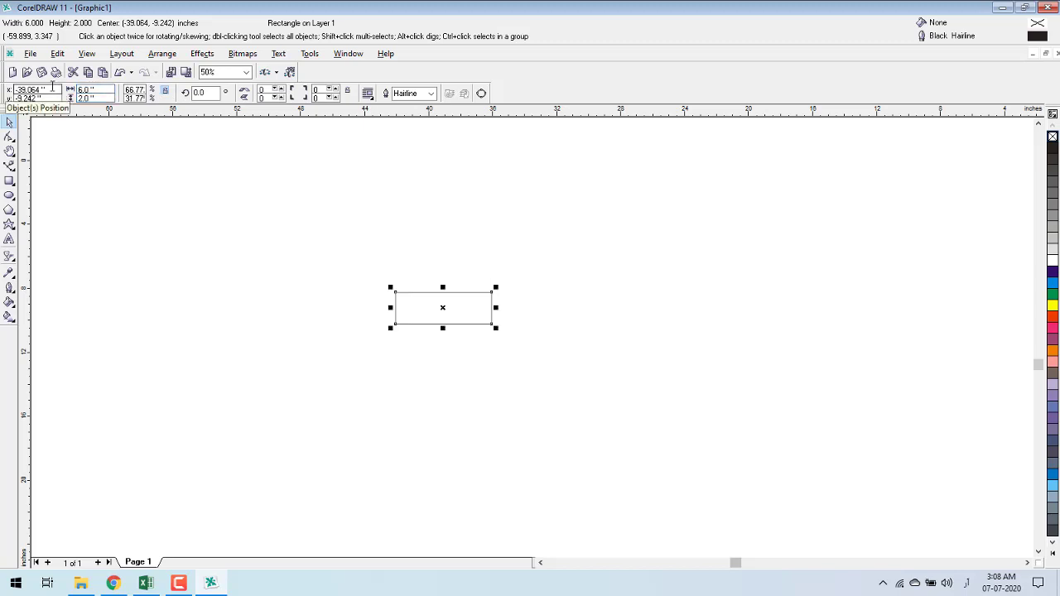
Resize the rectangle to 2 inches wide and 6 inches high
double_click(86, 89)
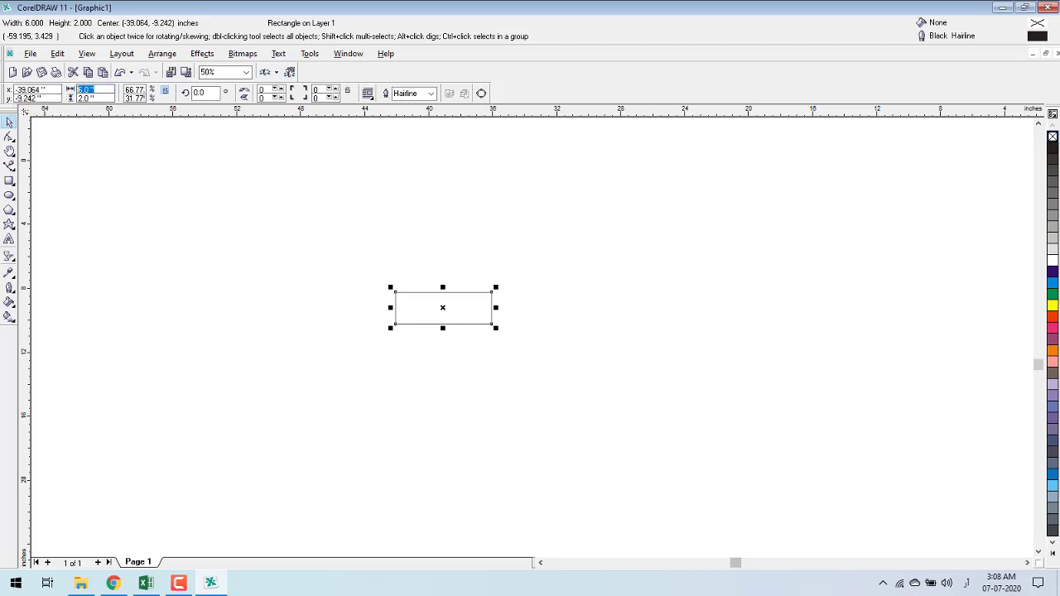
key("Tab")
type("6")
key("Return")
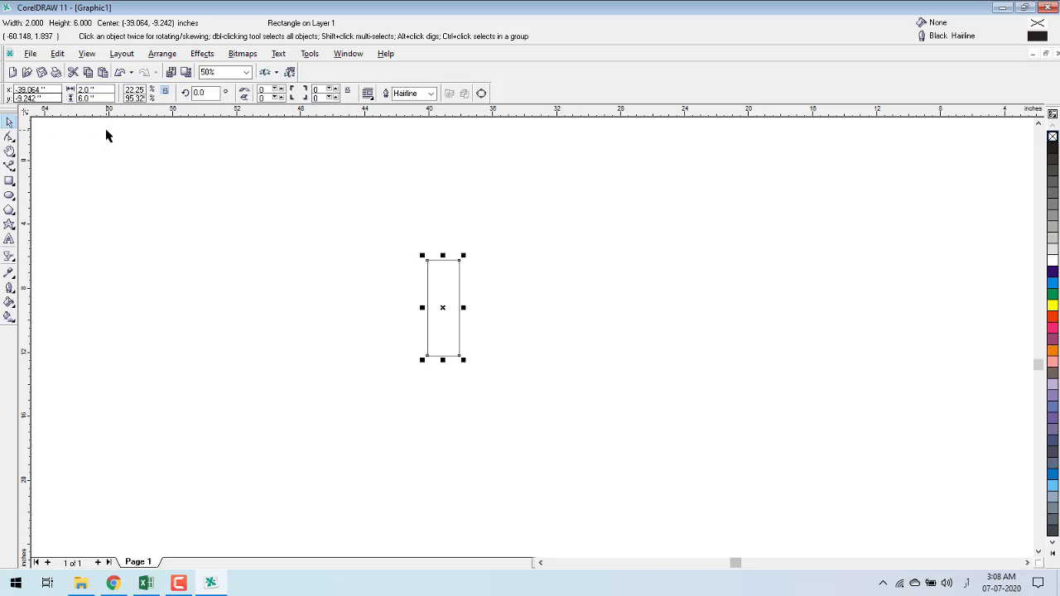
key("shift+F2")
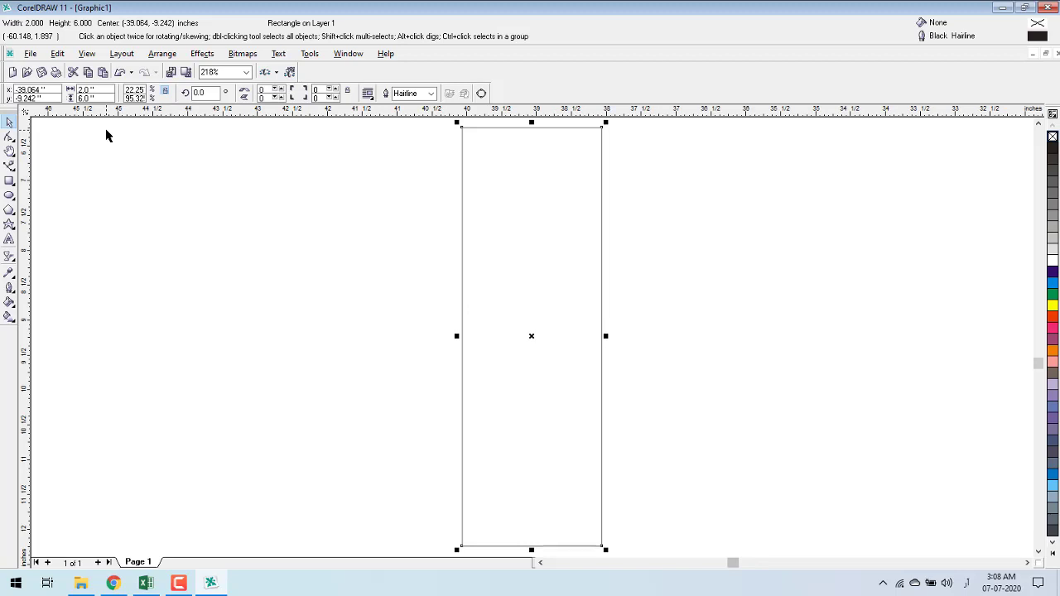
key("F3")
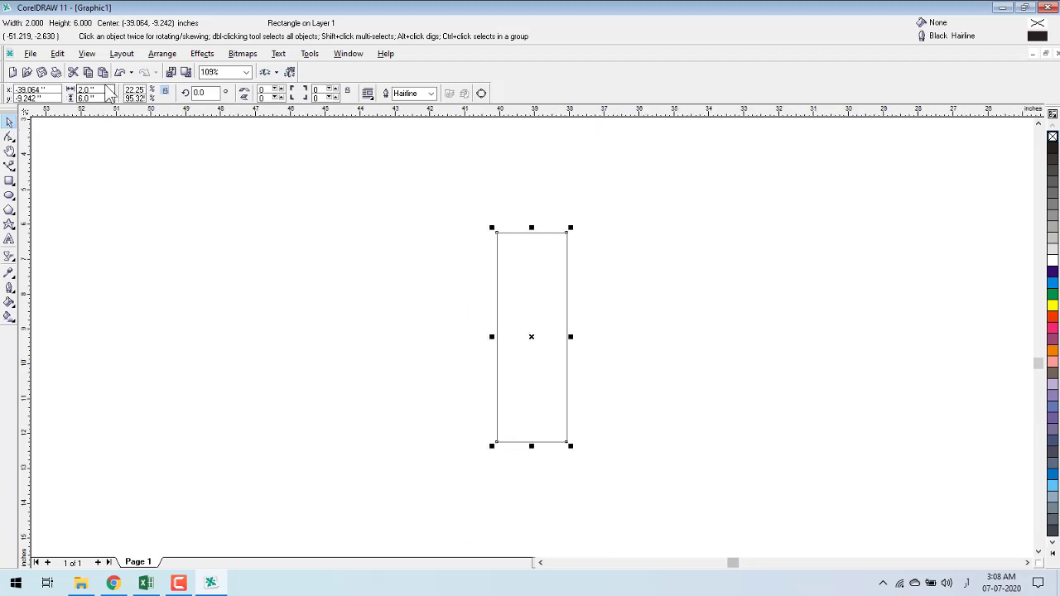
Draw a rectangle about 3.4 by 3.7 inches to the left of the tall one, and delete the tall one
left_click(9, 181)
left_click_drag(209, 215, 326, 339)
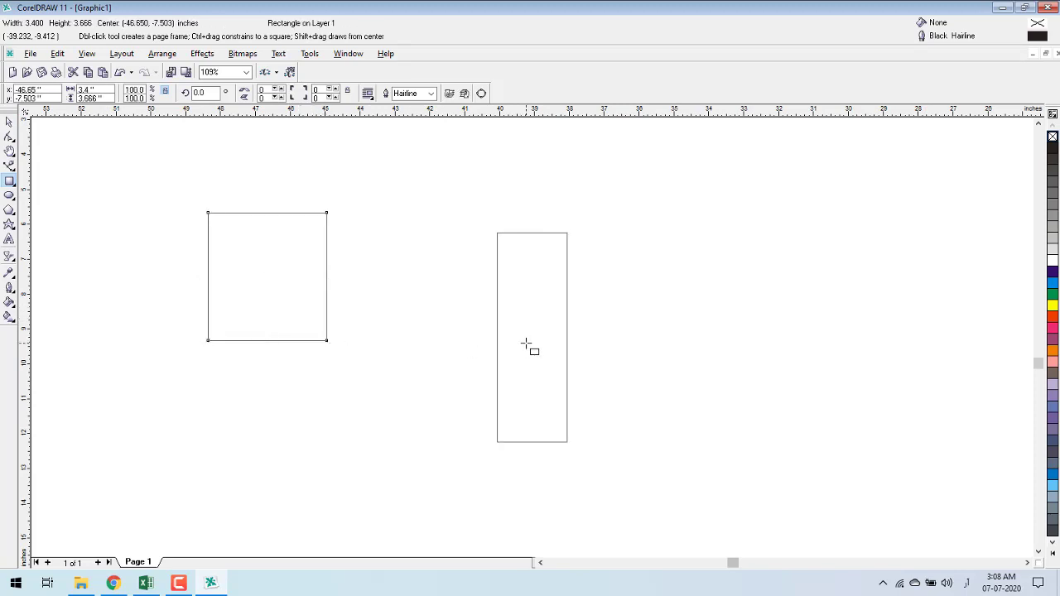
left_click(525, 341)
key("Delete")
key("space")
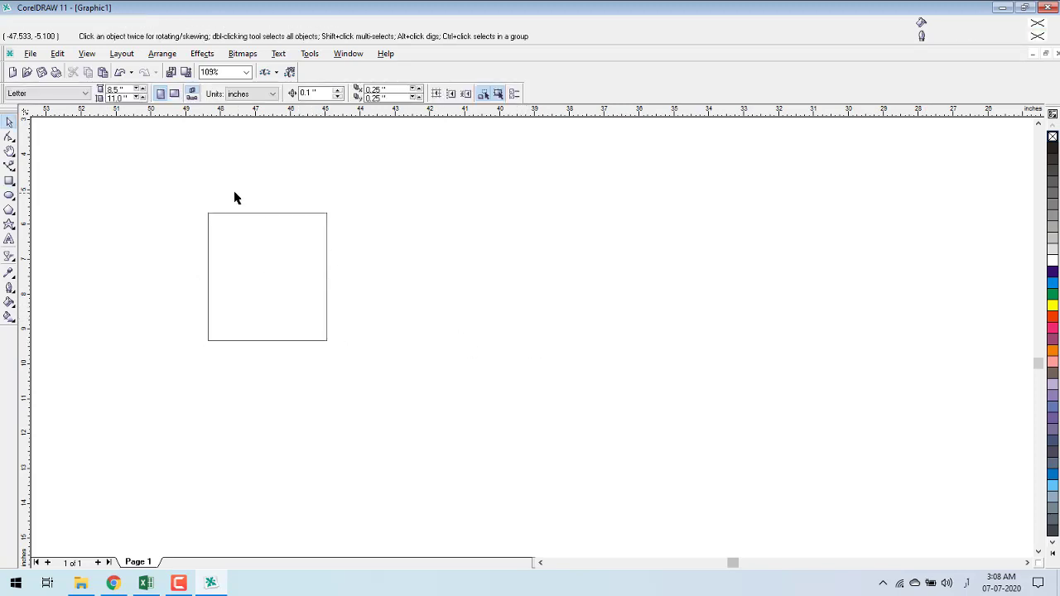
Fill the newly drawn rectangle with yellow
left_click(251, 243)
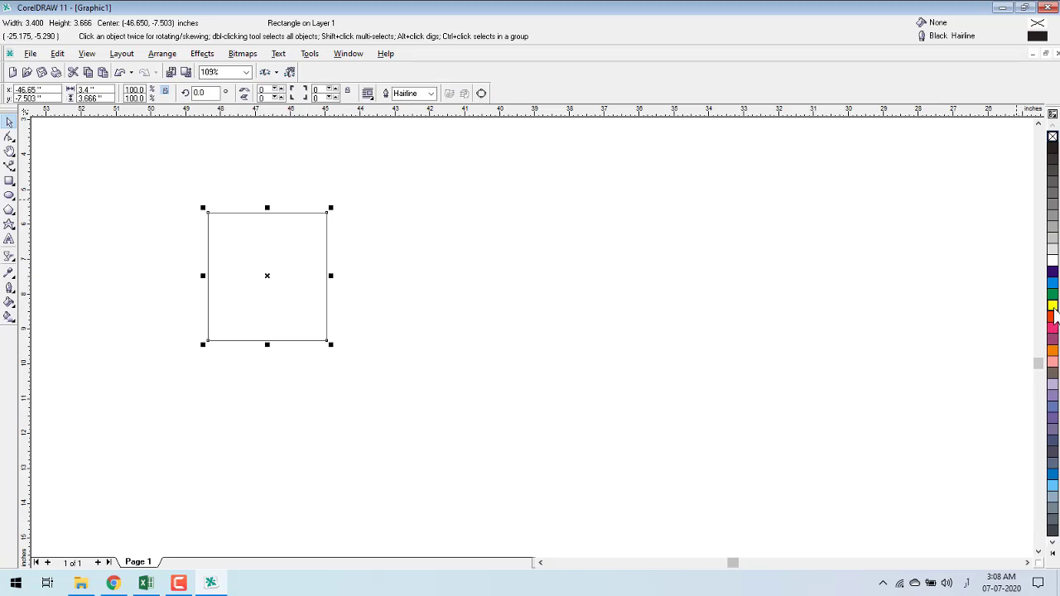
left_click(1052, 305)
Rotate the yellow rectangle by 45 degrees, and undo the rotation
left_click(214, 97)
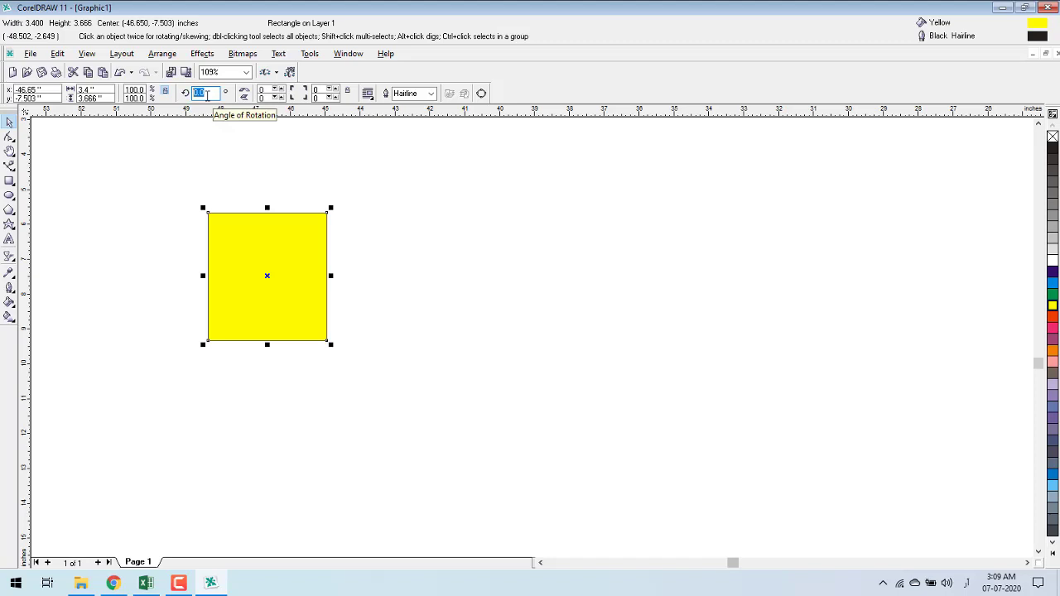
type("45")
key("Return")
key("ctrl+z")
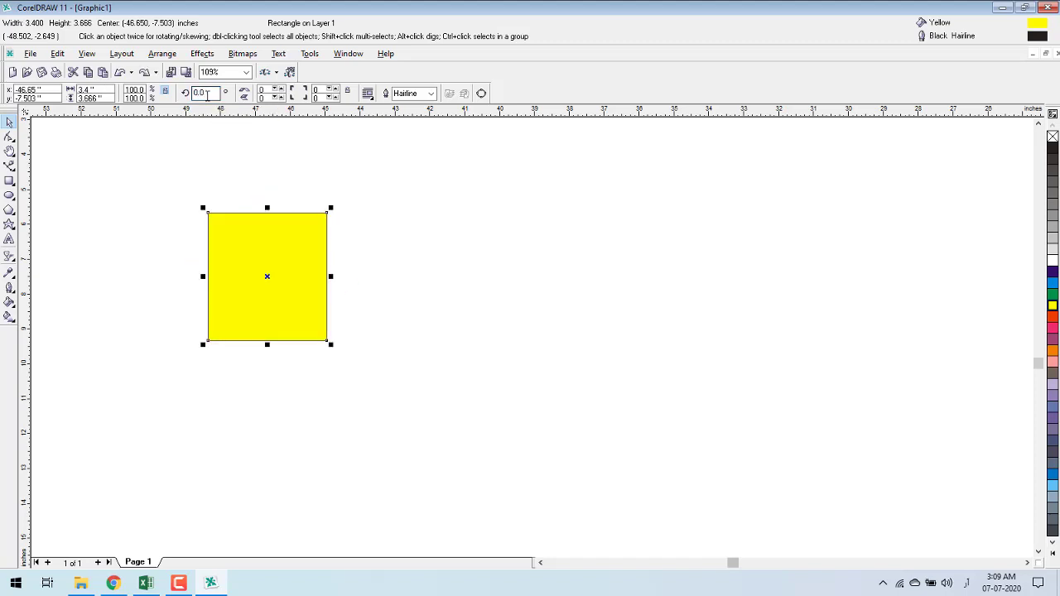
Rotate the yellow rectangle freehand about its center to 135 degrees, and reset its rotation angle to 0
left_click(270, 277)
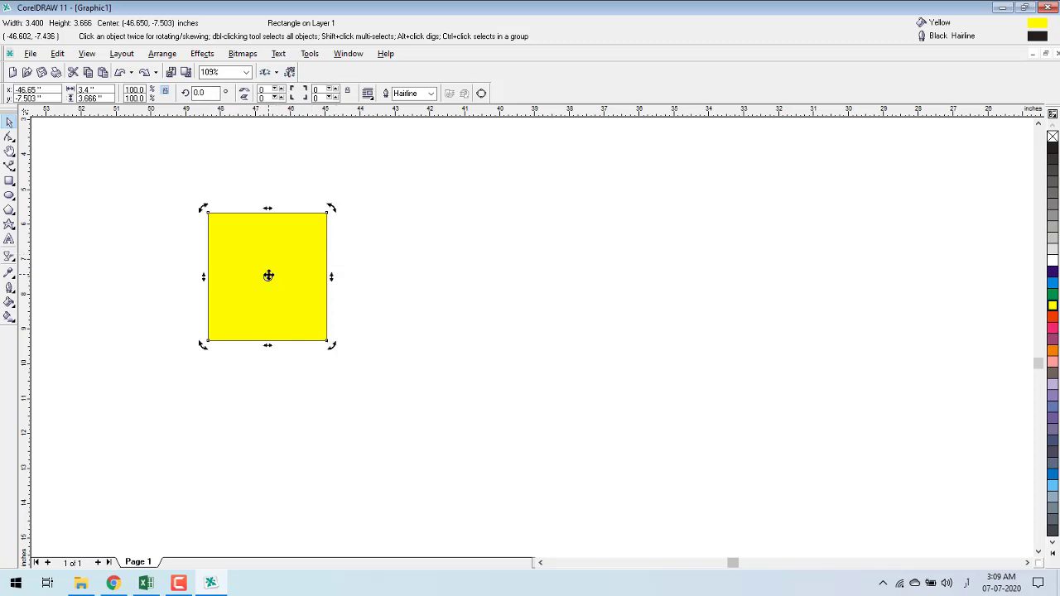
left_click_drag(331, 207, 246, 179)
left_click_drag(228, 175, 142, 283)
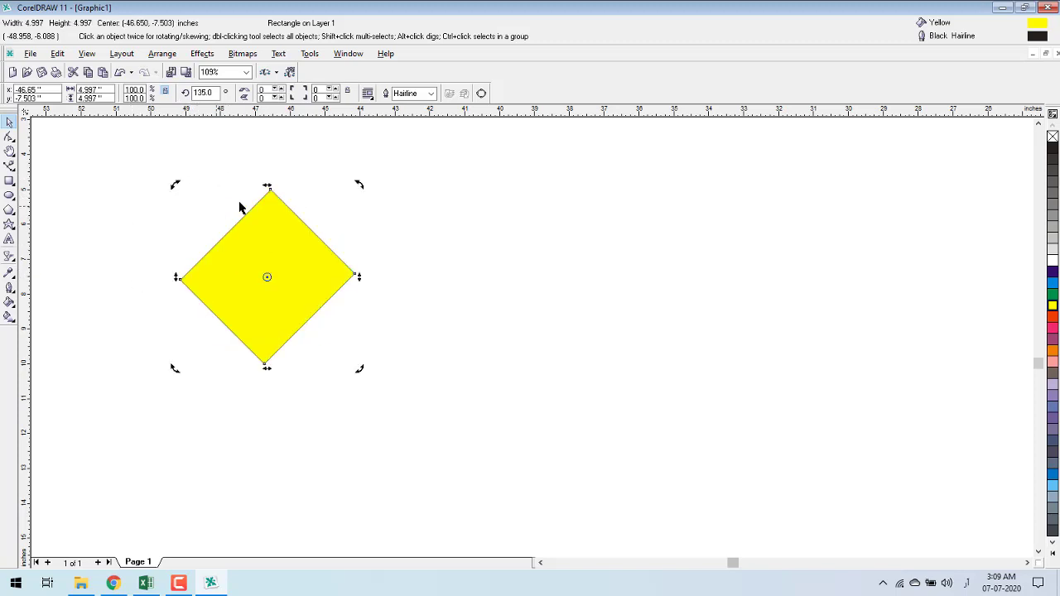
double_click(203, 92)
type("0")
key("Return")
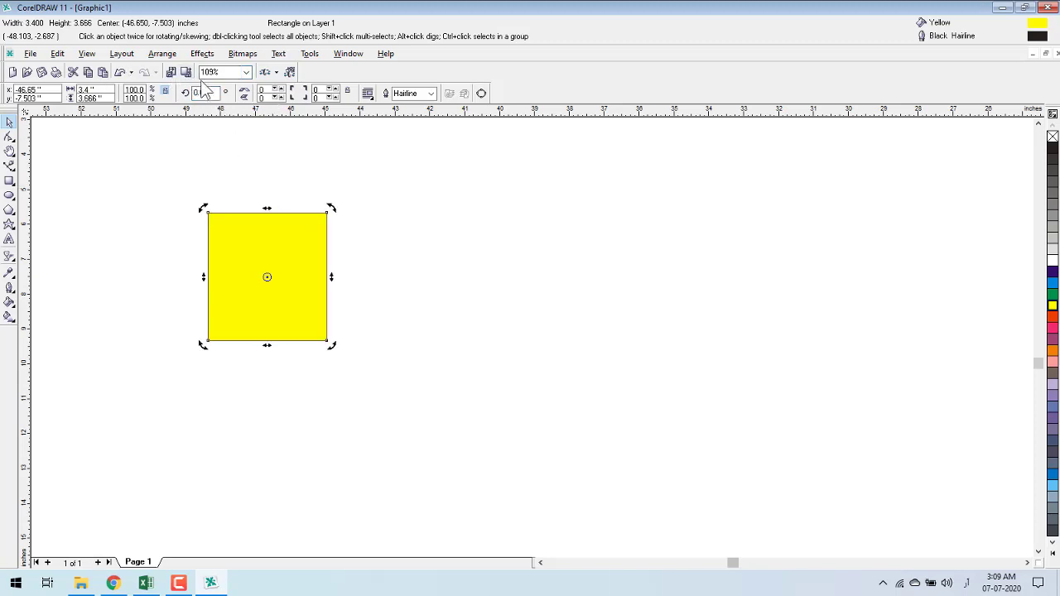
Set the yellow rectangle's rotation angle to 250 degrees, and return it to 0 degrees
double_click(203, 92)
double_click(203, 92)
key("Return")
double_click(203, 92)
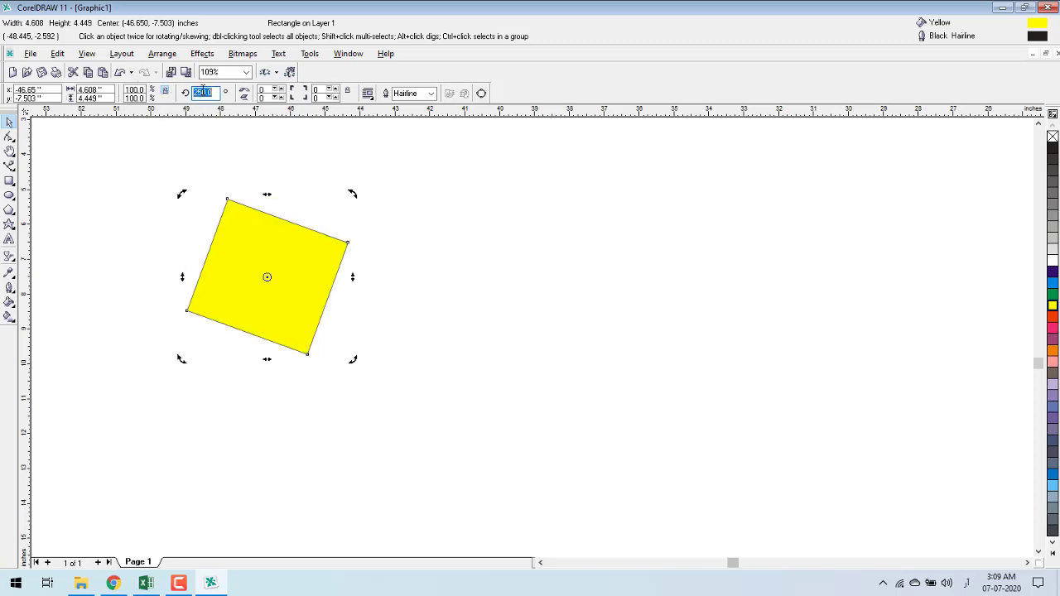
type("0")
key("Return")
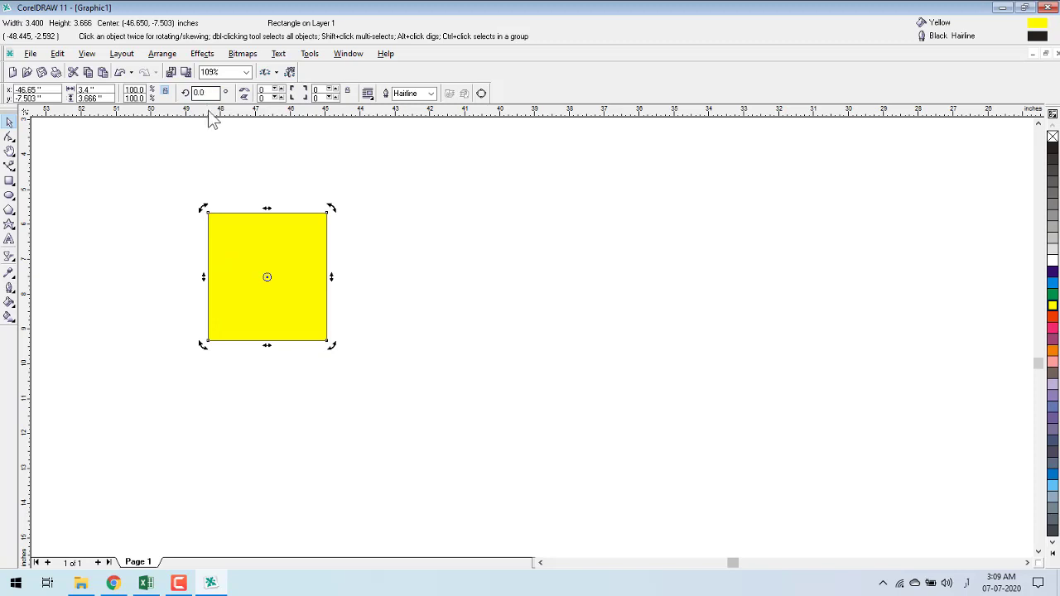
Stretch the yellow rectangle to about 9.6 inches wide and apply a linear fountain fill from black to yellow with 2 steps
left_click(298, 291)
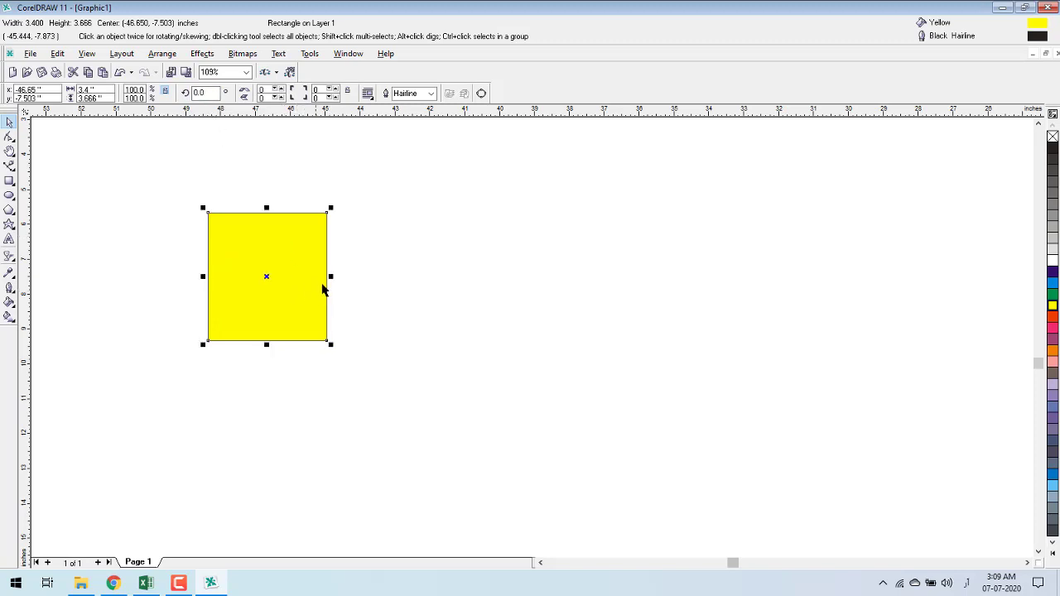
left_click_drag(332, 276, 545, 285)
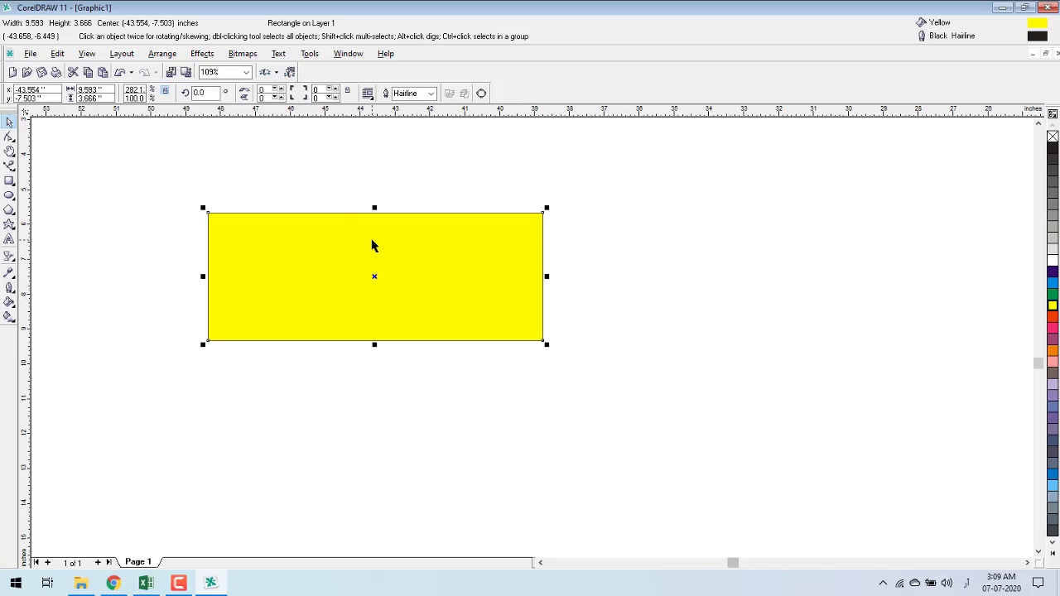
key("F11")
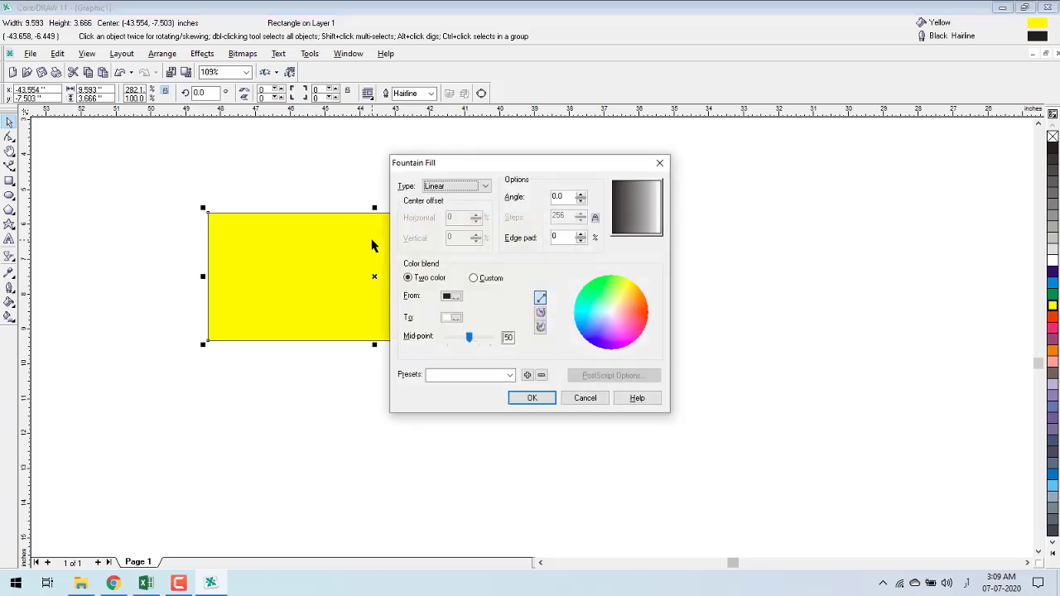
left_click(594, 217)
type("2")
key("Tab")
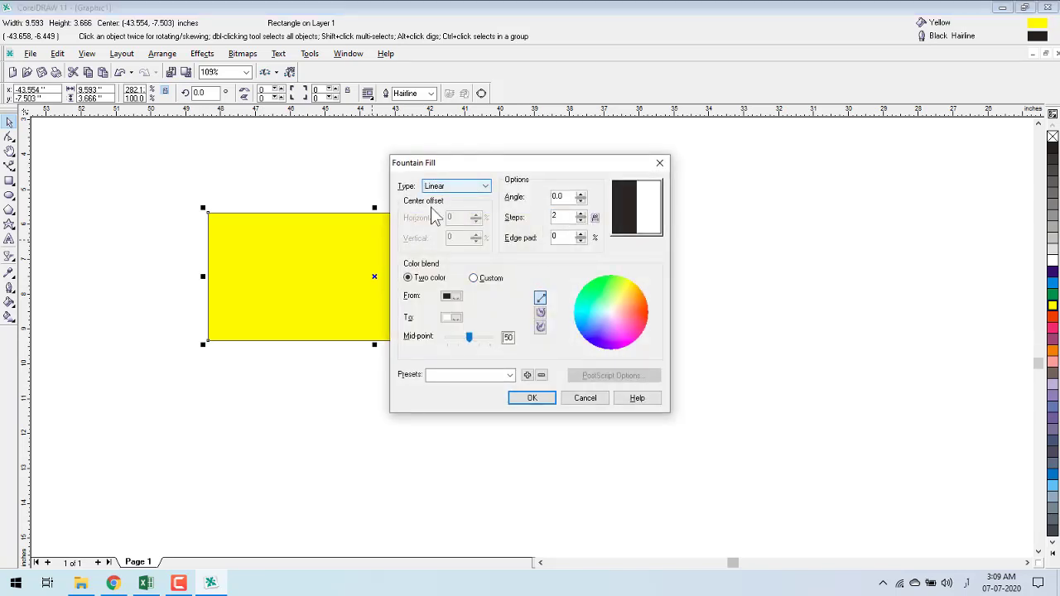
left_click(451, 317)
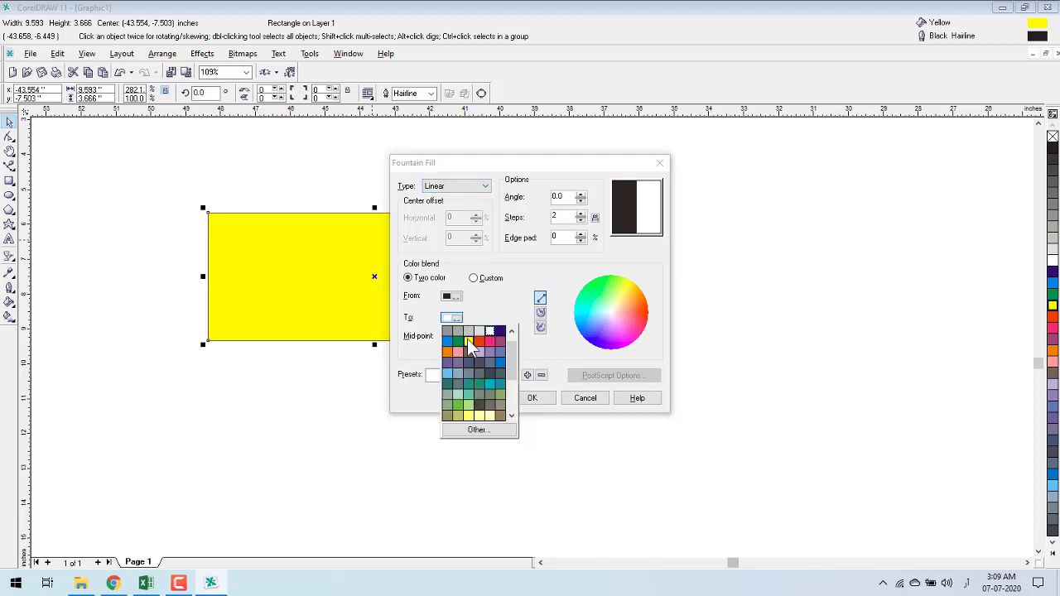
left_click(469, 341)
left_click(539, 399)
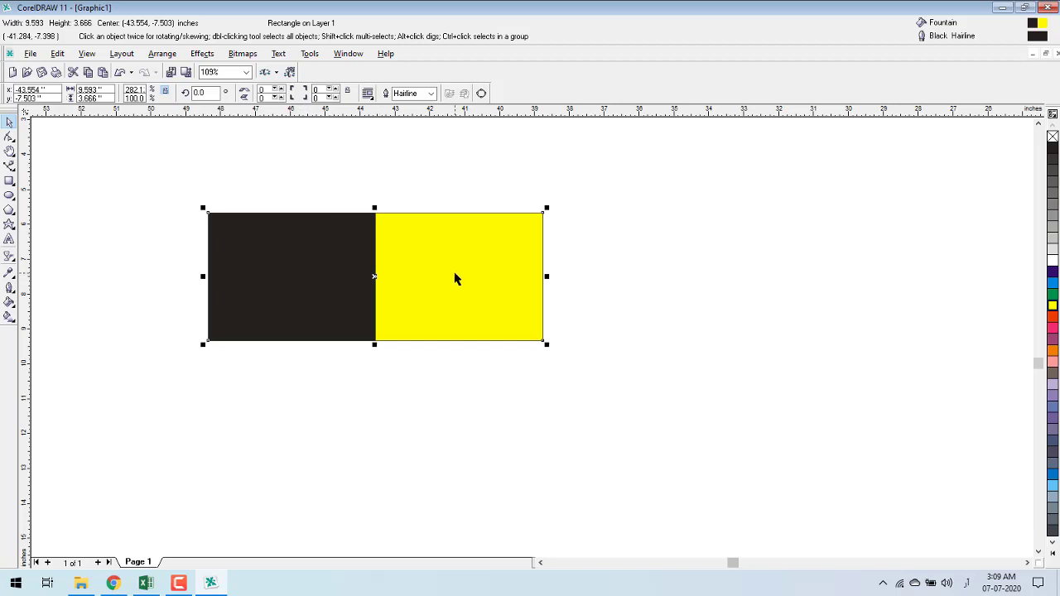
Mirror the black-and-yellow rectangle horizontally, and mirror it back
left_click(245, 94)
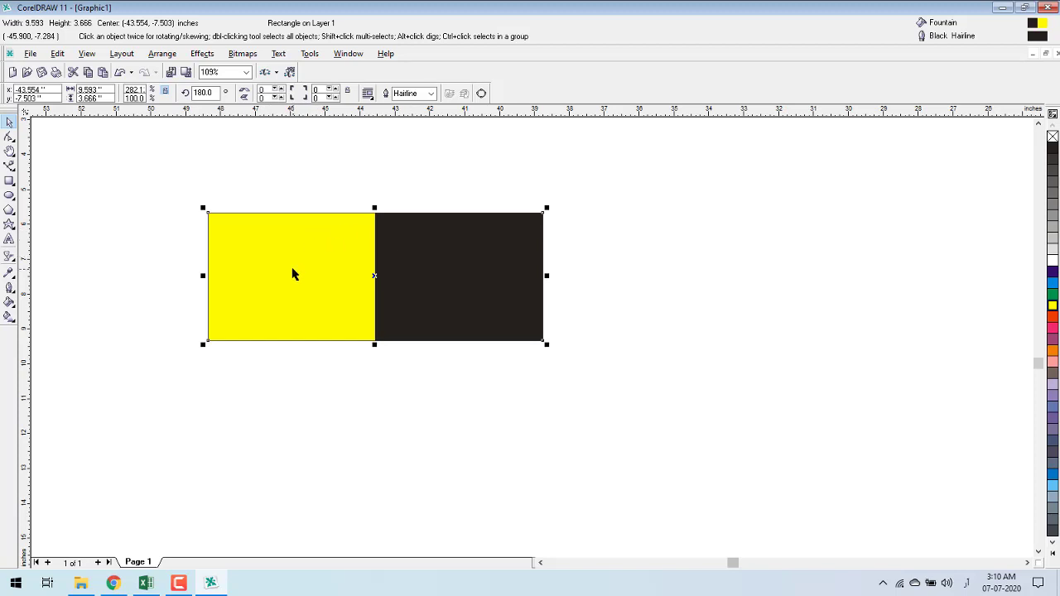
left_click(246, 92)
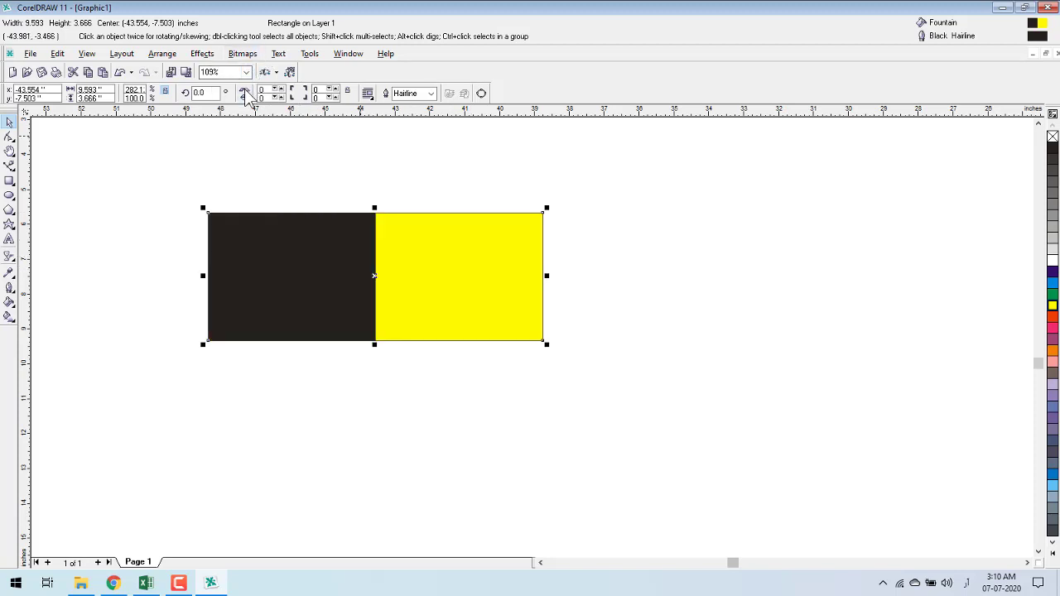
Set the two-color rectangle's rotation angle to 180 degrees, and return it to 0 degrees
double_click(198, 92)
type("180")
key("Return")
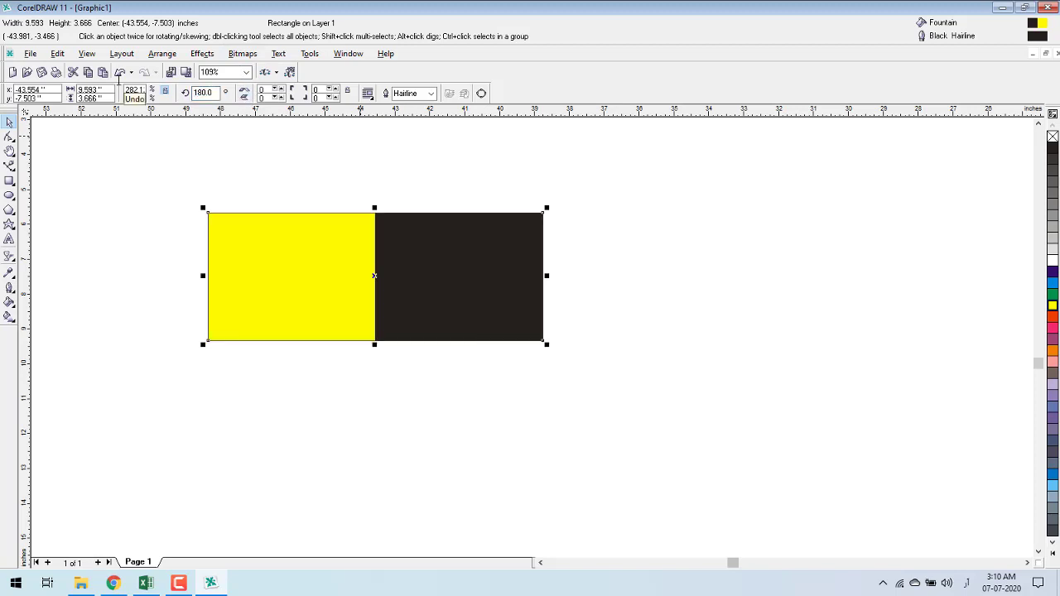
double_click(203, 92)
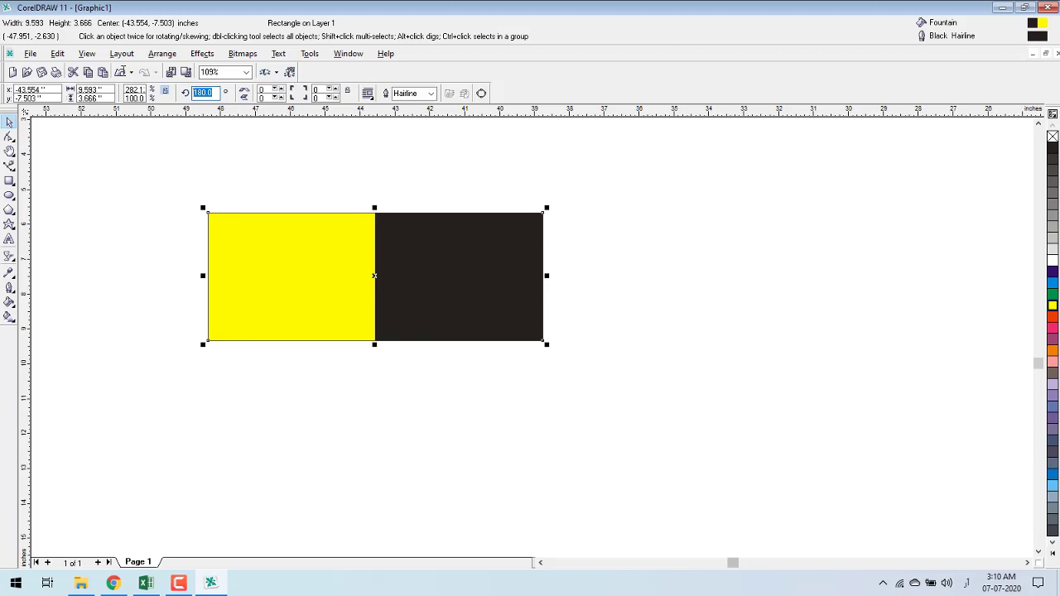
key("Return")
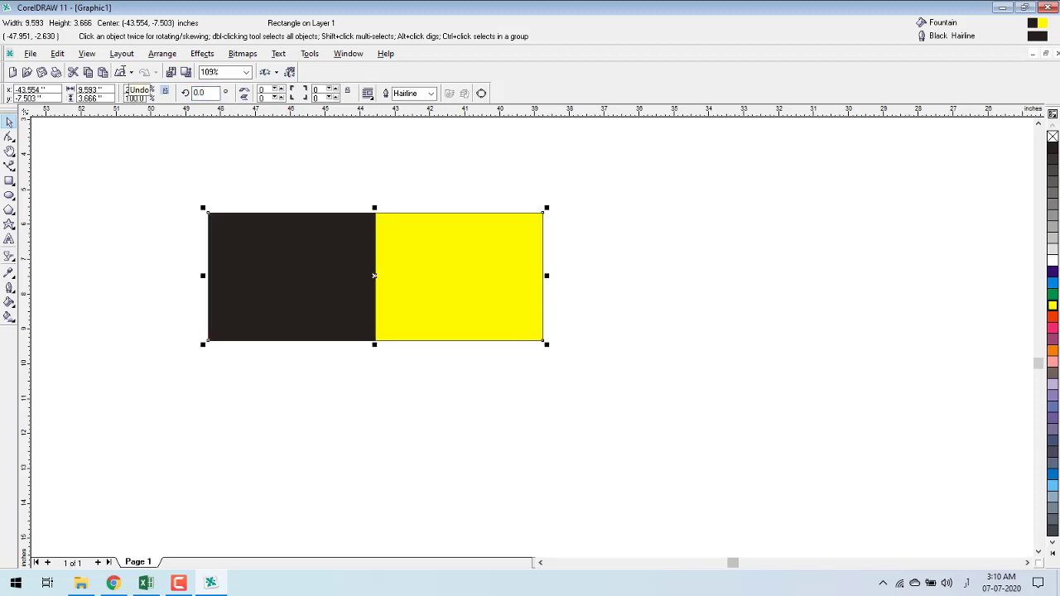
Set the two-color rectangle's rotation angle to 90 degrees so it stands upright
double_click(201, 92)
key("Return")
key("shift+F2")
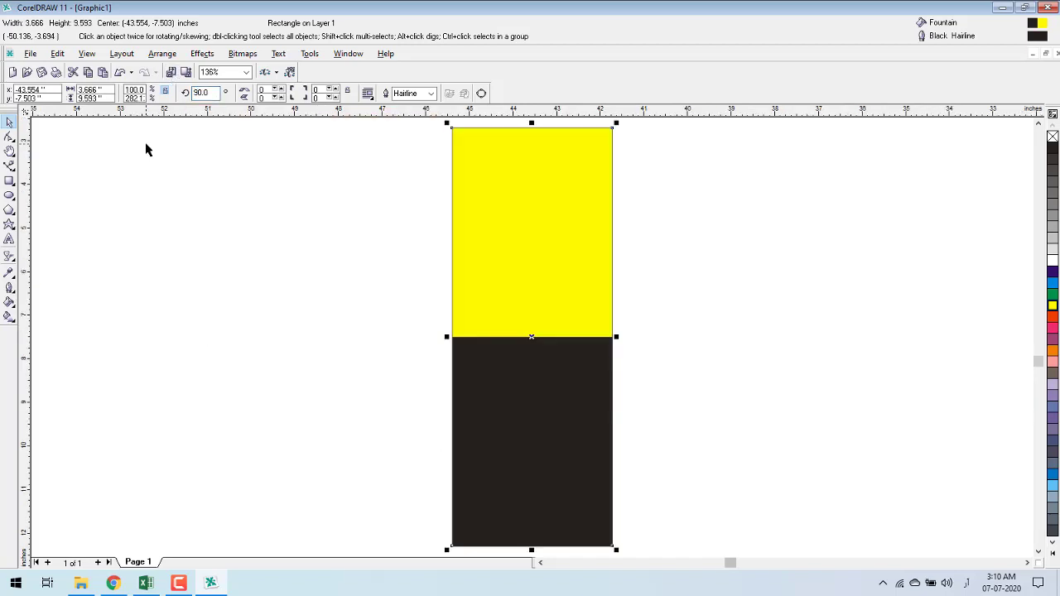
key("F3")
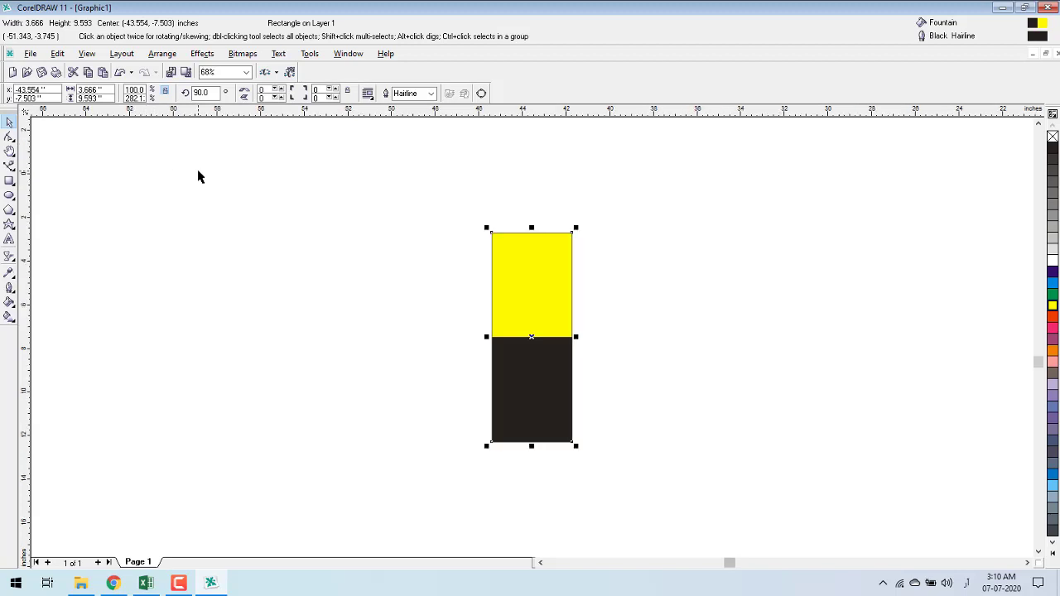
Mirror the upright two-color rectangle vertically many times in a row, and delete the rectangle
left_click(245, 97)
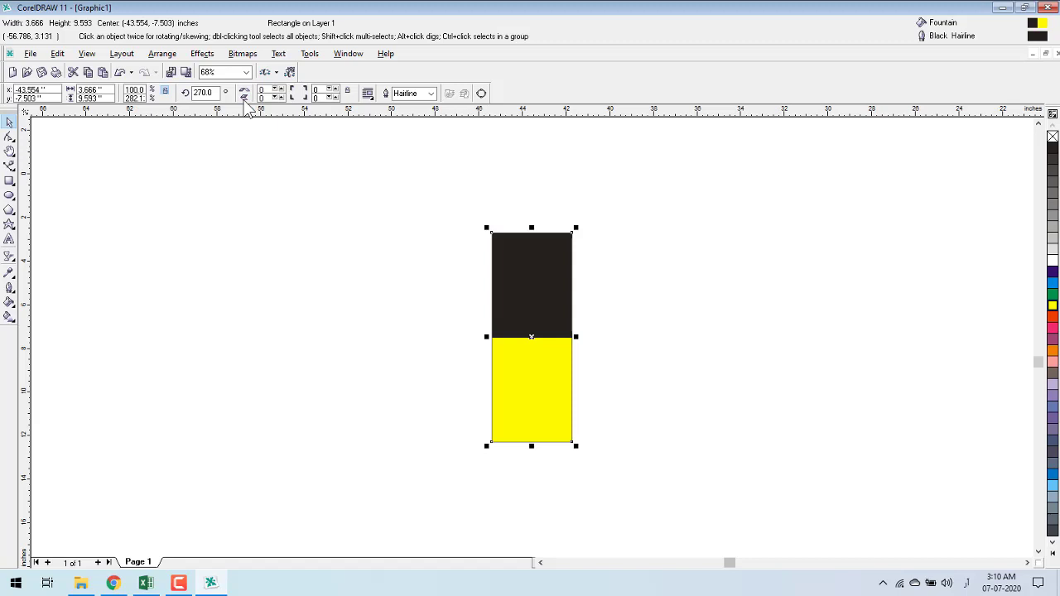
left_click(245, 97)
left_click(245, 97)
left_click(245, 97)
left_click(245, 96)
left_click(245, 97)
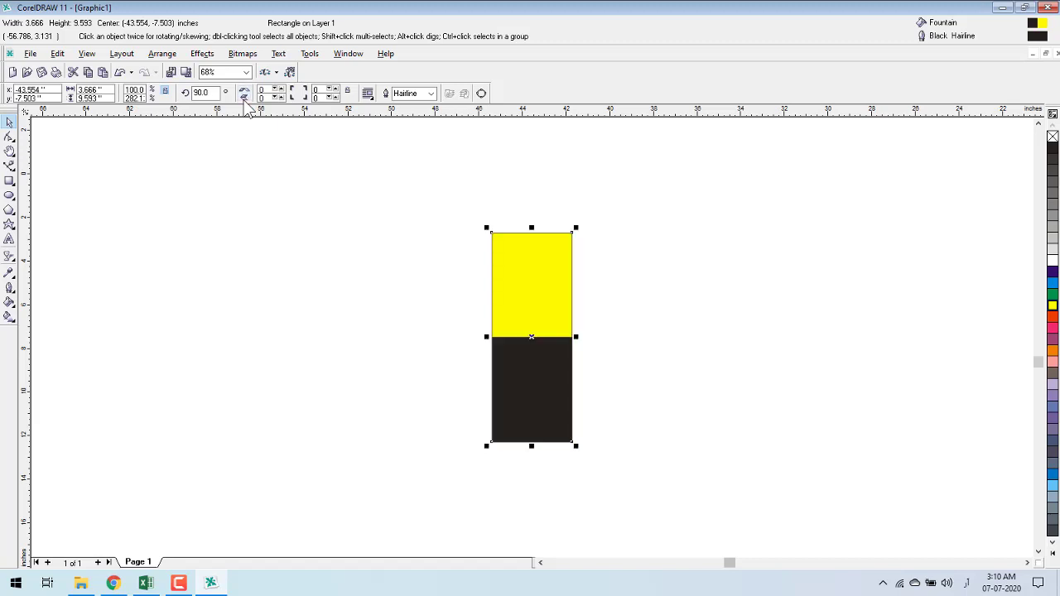
left_click(245, 97)
left_click(246, 97)
left_click(246, 97)
left_click(245, 97)
left_click(245, 97)
left_click(245, 97)
left_click(245, 97)
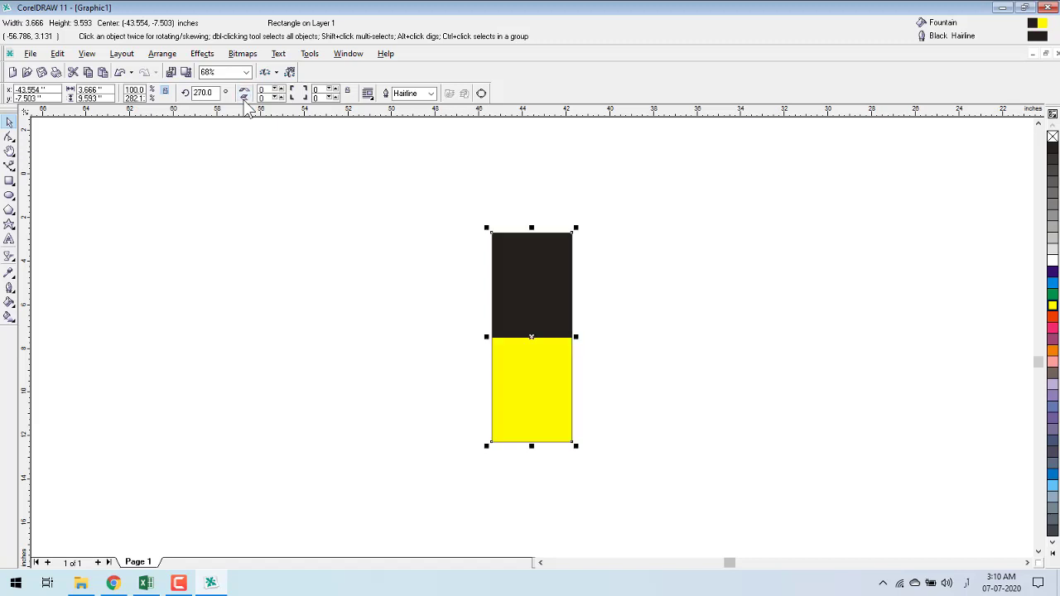
left_click(245, 97)
left_click(245, 97)
left_click(245, 97)
left_click(245, 97)
left_click(245, 96)
left_click(246, 97)
left_click(245, 97)
left_click(245, 97)
left_click(245, 97)
left_click(245, 99)
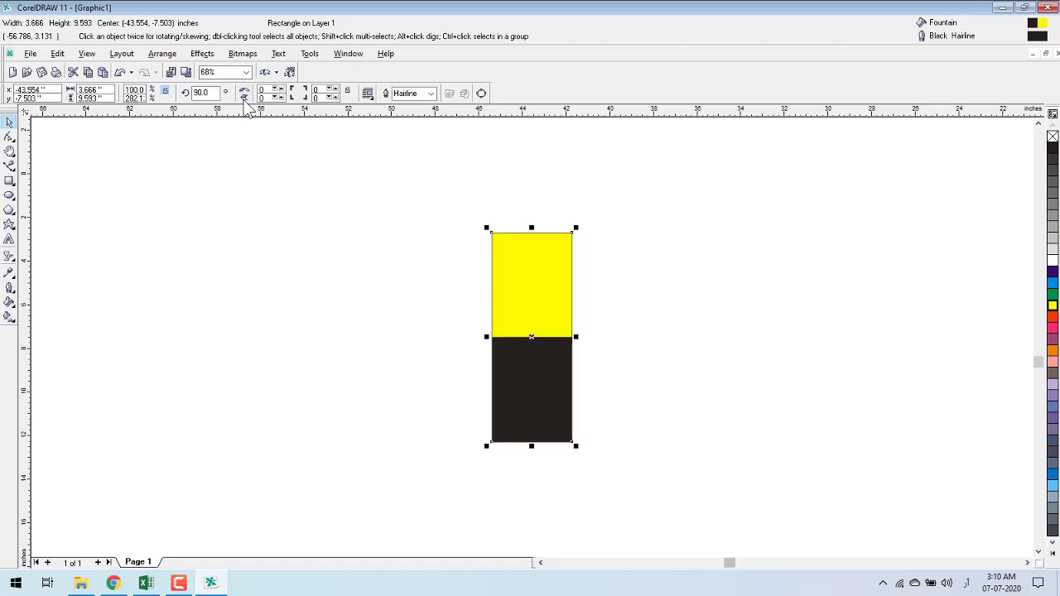
left_click(245, 99)
left_click(245, 98)
left_click(245, 99)
key("Delete")
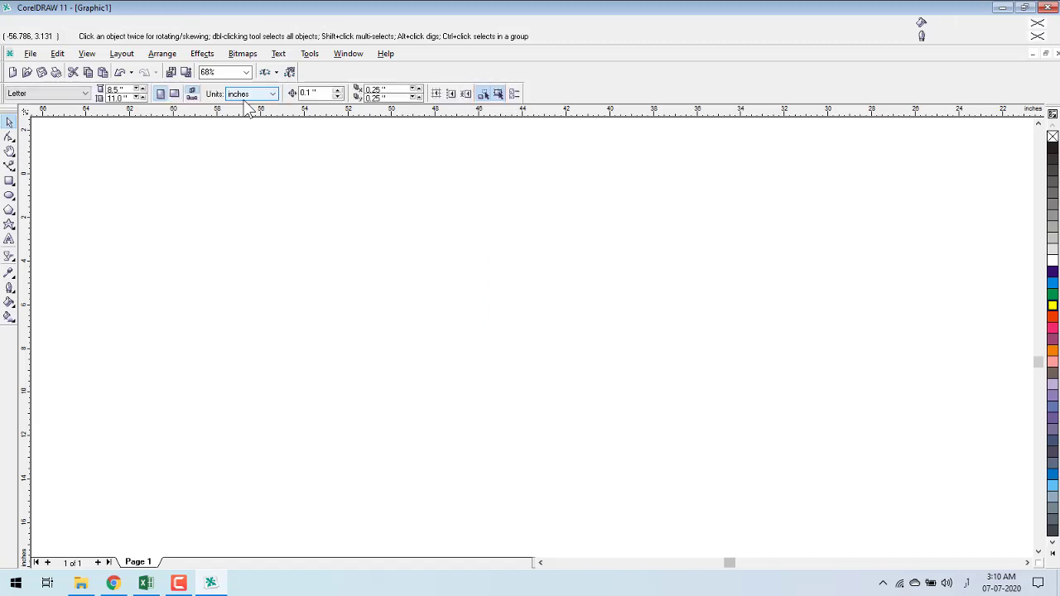
Draw a rectangle about 11.2 by 7.4 inches in the empty drawing area
left_click(9, 181)
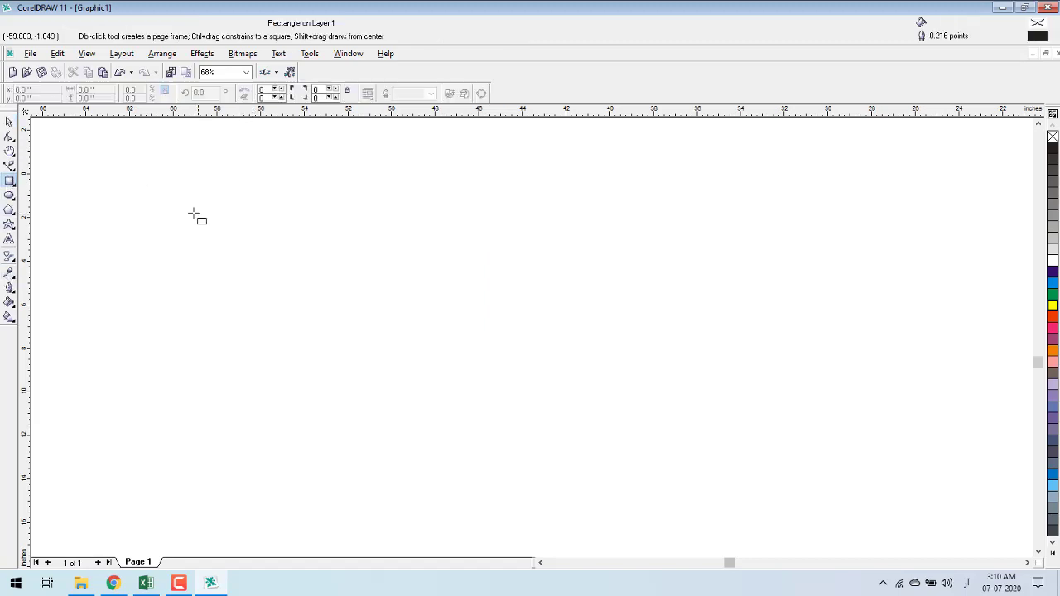
left_click_drag(190, 211, 434, 371)
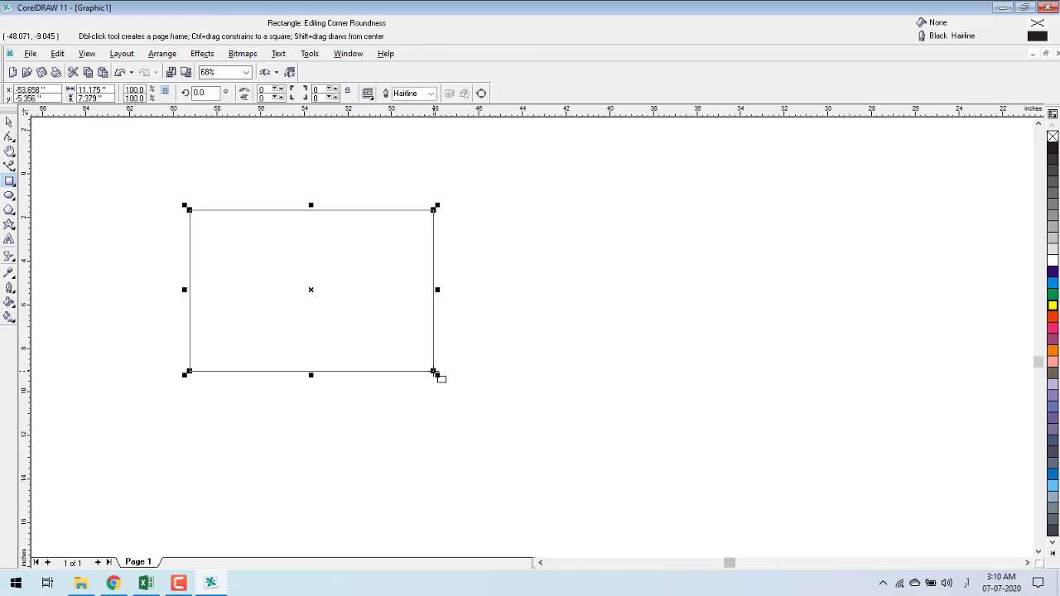
key("shift+F2")
key("F3")
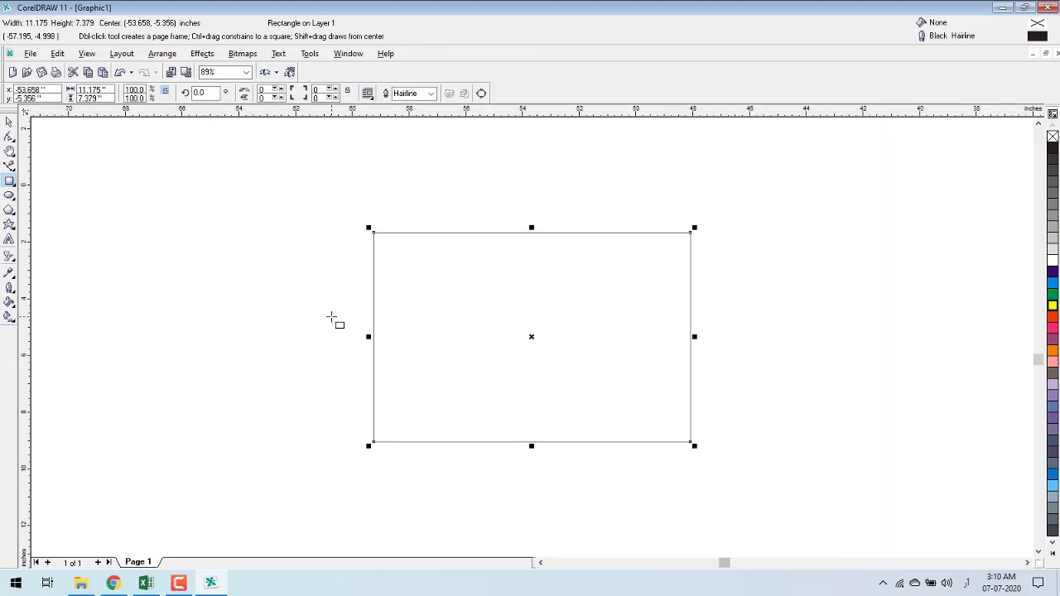
key("space")
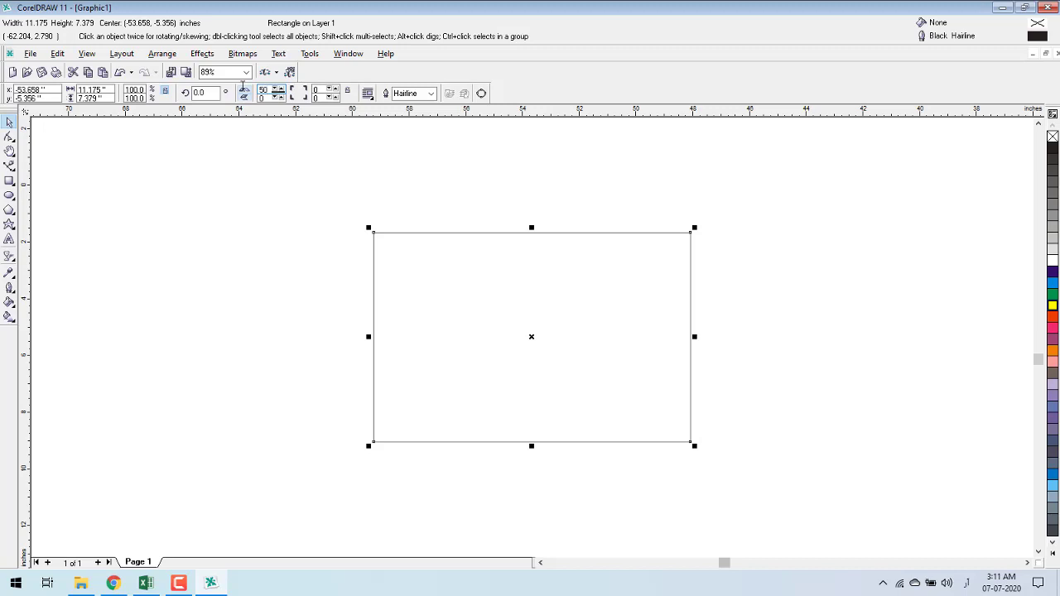
Try a roundness of 50 on the rectangle's upper-left corner alone, and round all four corners together by 50
key("Return")
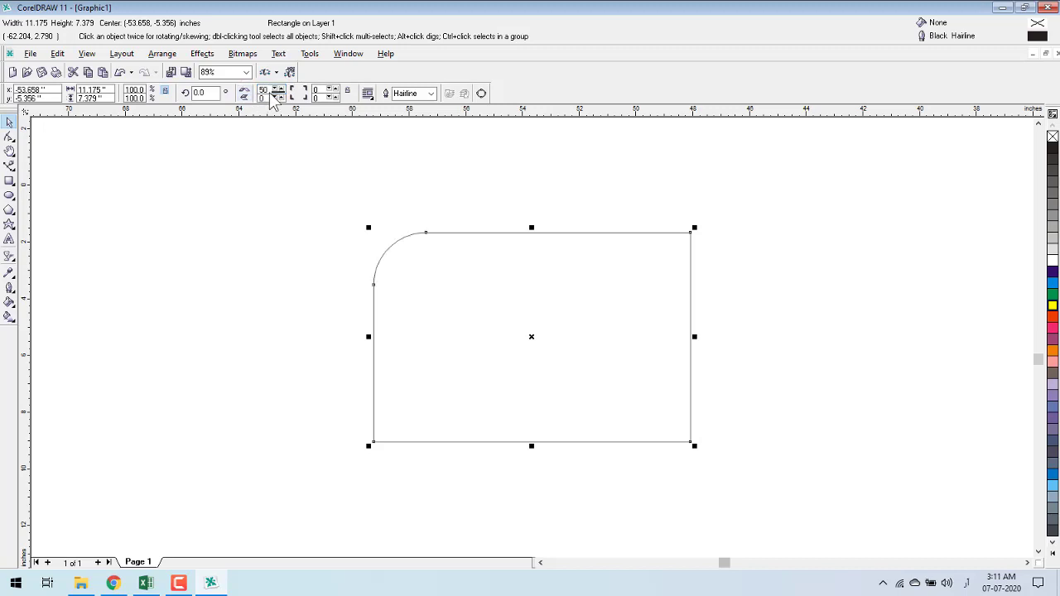
key("ctrl+z")
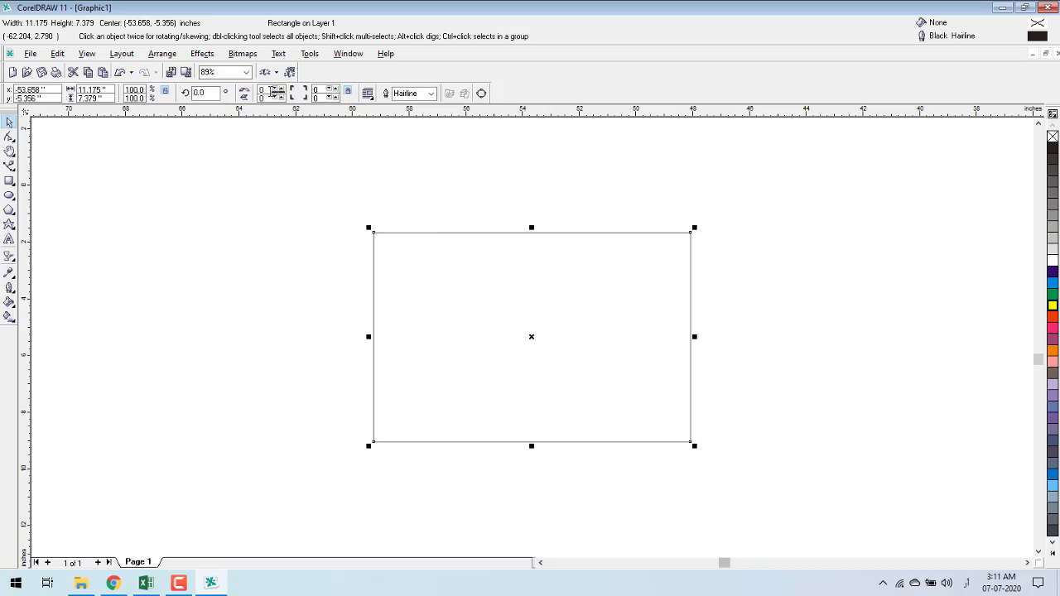
key("ctrl+shift+z")
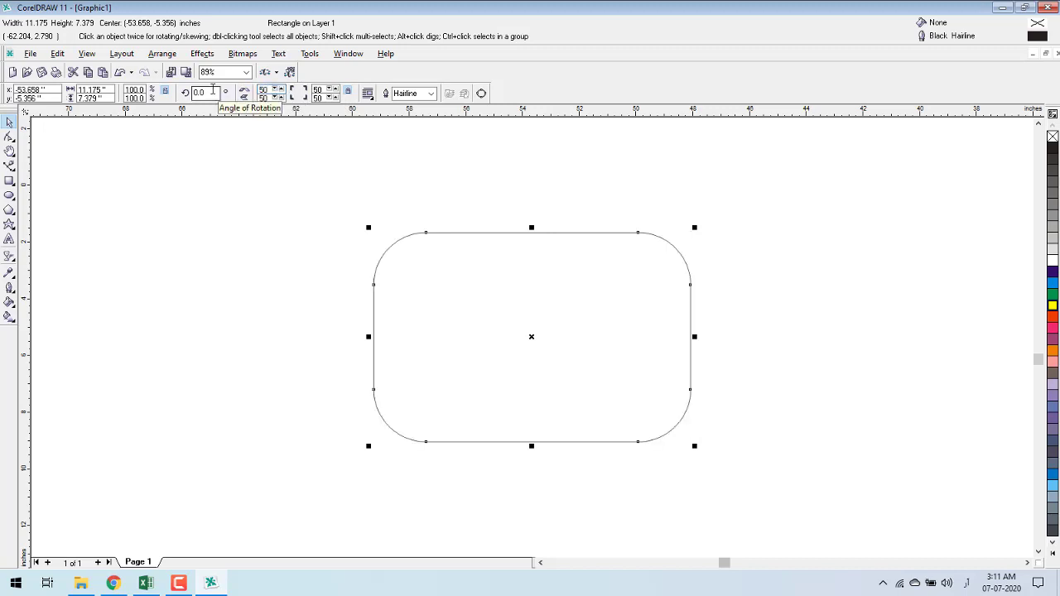
Move the rounded rectangle about 1.9 inches right and slightly up, and fill it with cyan after trying green
left_click(312, 253)
left_click_drag(530, 362, 581, 344)
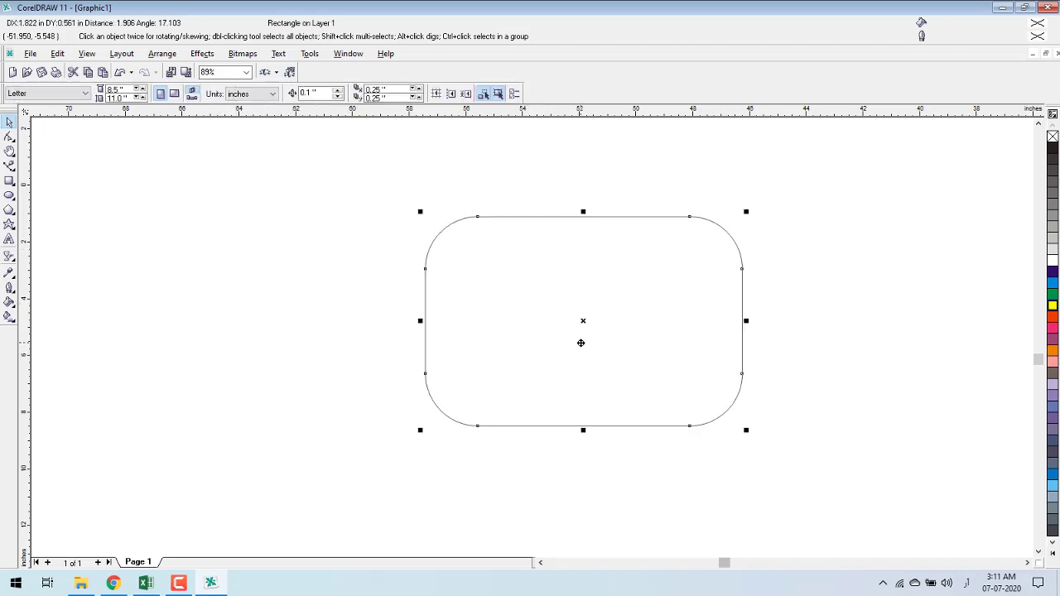
left_click(1053, 294)
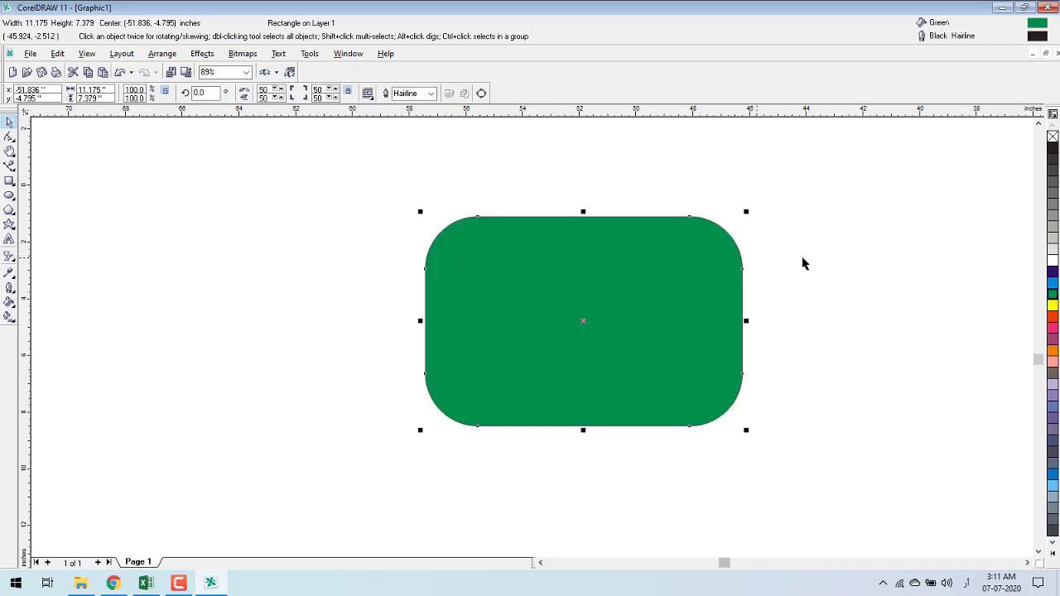
left_click(1053, 283)
left_click(840, 233)
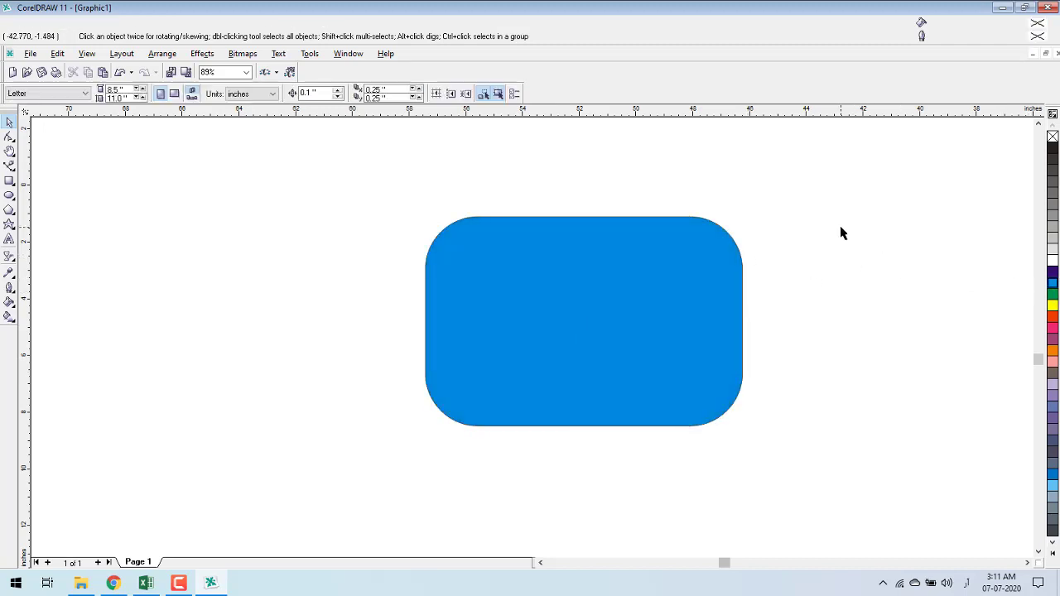
Draw a square about 7.3 inches wide to the left of the blue rectangle, and round all its corners by 20
left_click(10, 181)
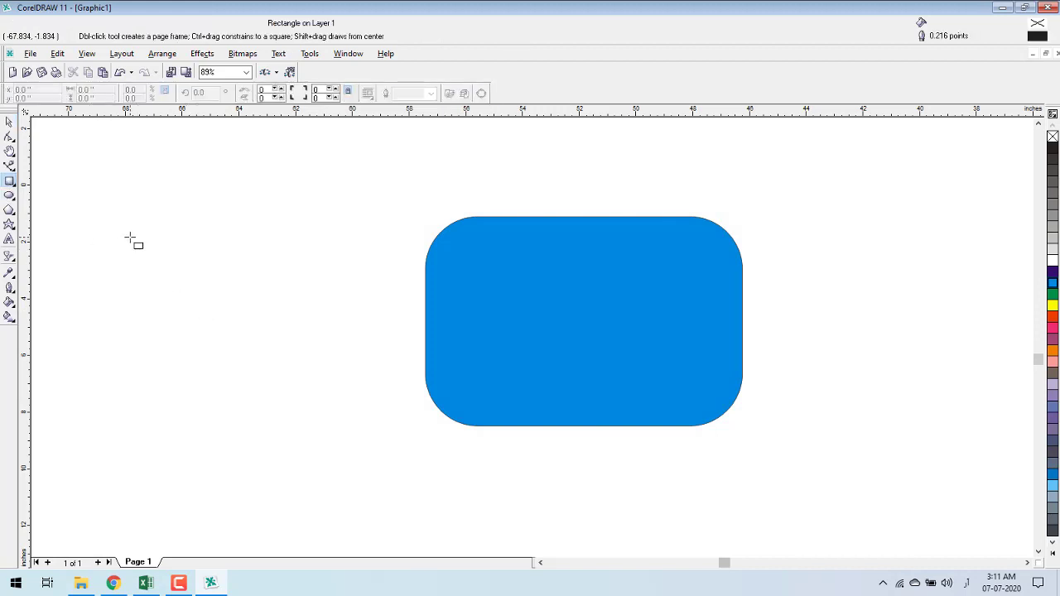
left_click_drag(130, 238, 337, 444)
key("space")
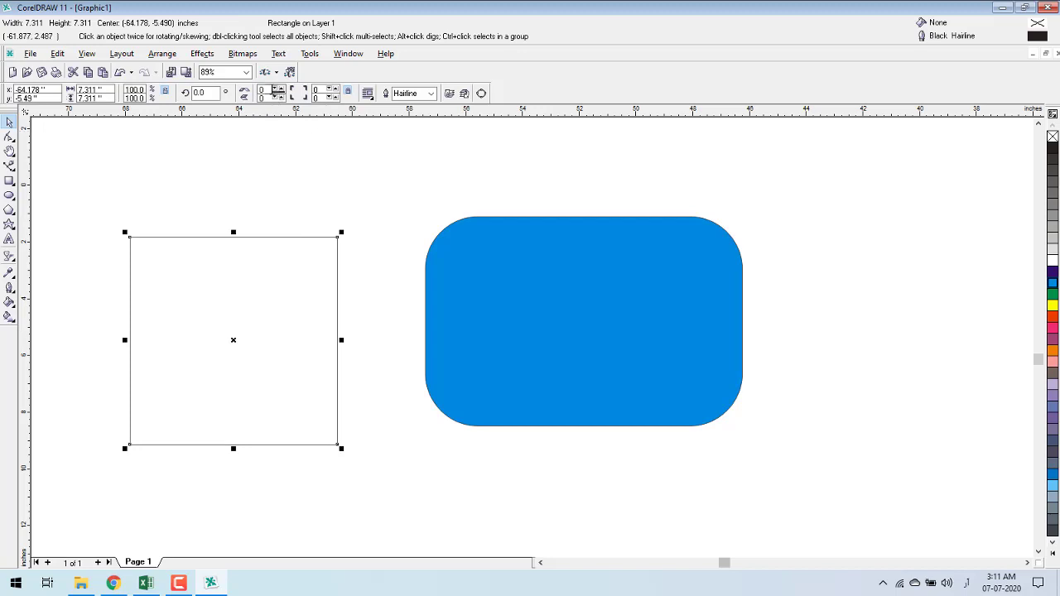
type("20")
key("Return")
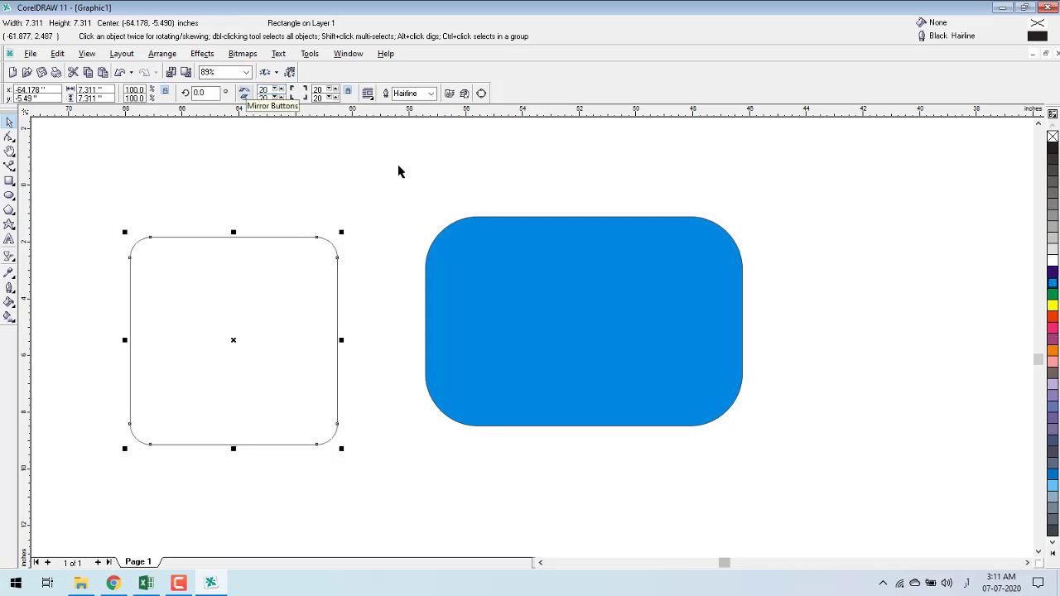
Fill the rounded square with magenta and move it to the right side of the blue rectangle
key("F6")
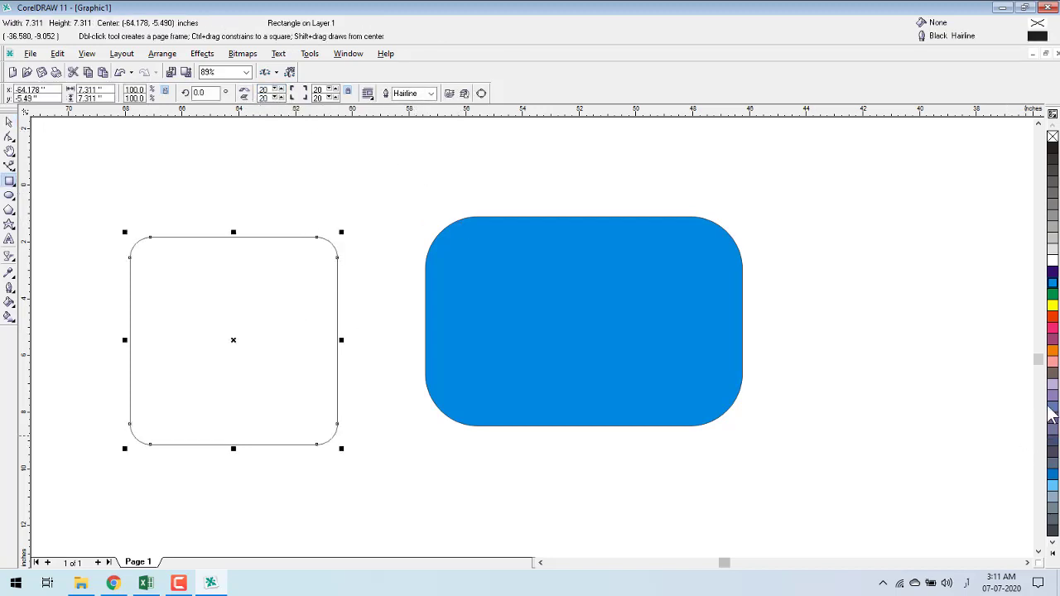
left_click(1053, 328)
key("space")
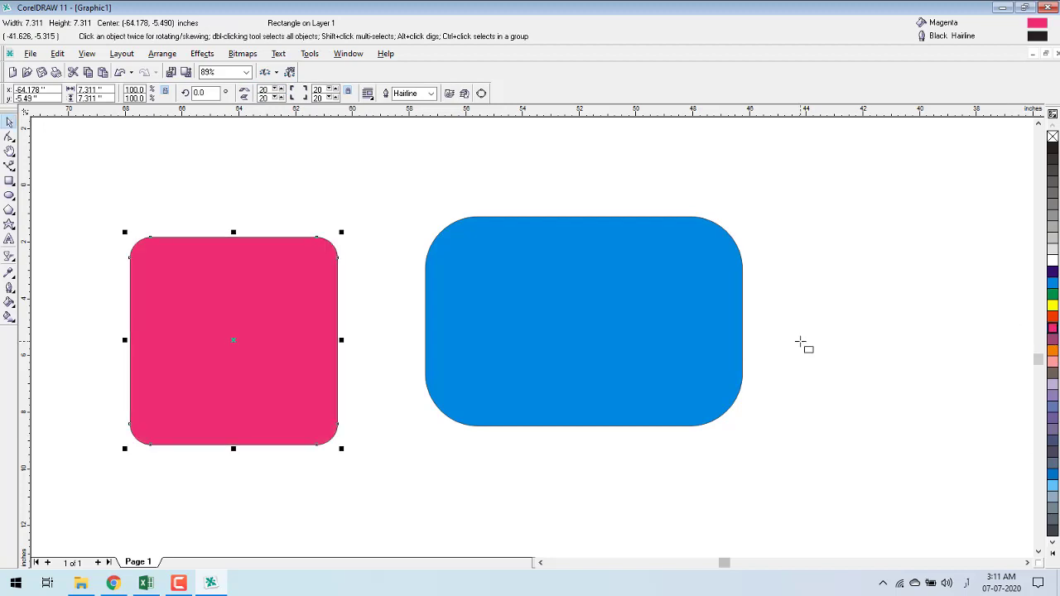
left_click_drag(164, 427, 778, 407)
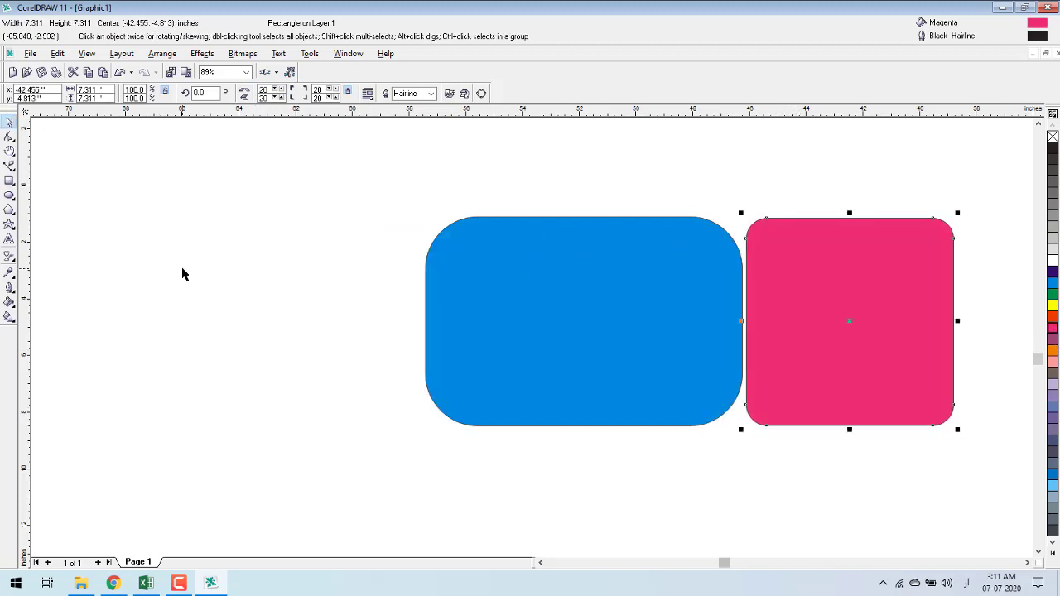
left_click(183, 274)
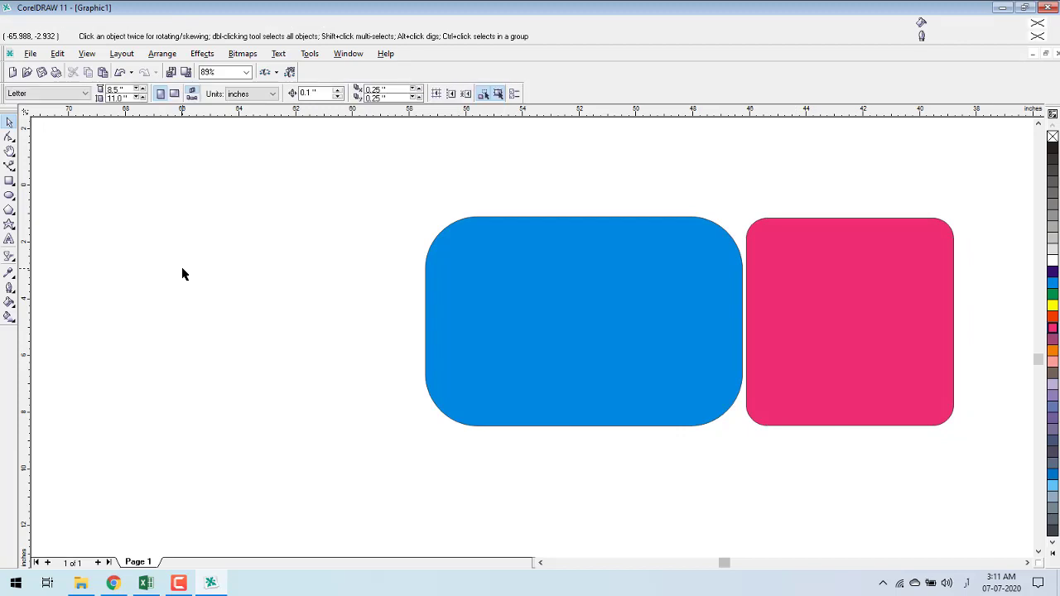
Draw a rectangle about 12.2 by 6.6 inches to the left of the blue rectangle
left_click(9, 181)
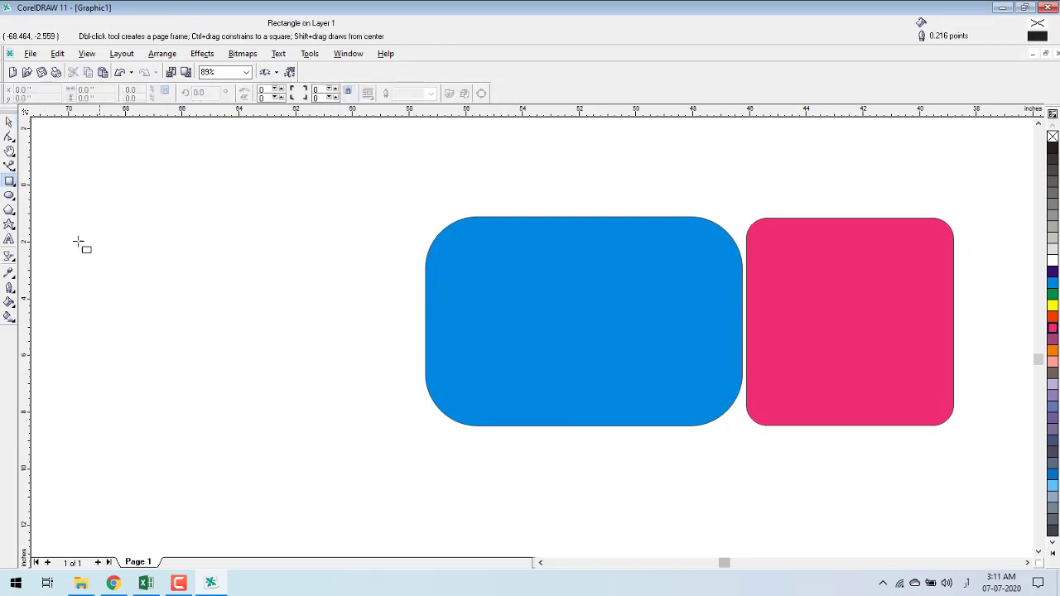
left_click_drag(60, 229, 406, 415)
key("space")
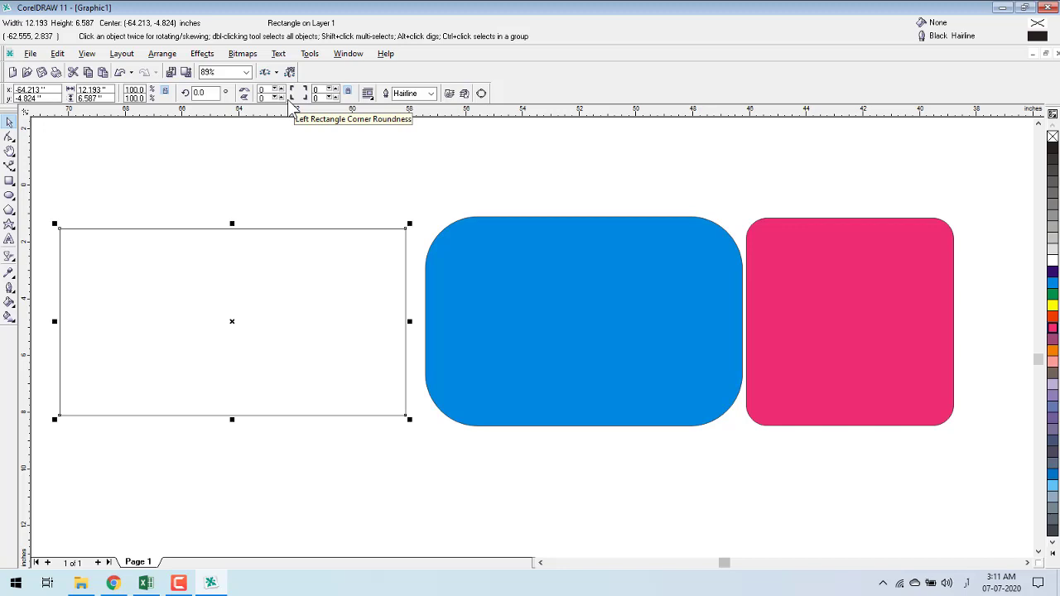
Unlock the linked corner rounding and set the new rectangle's upper-left and lower-right corner roundness to 100
left_click(348, 93)
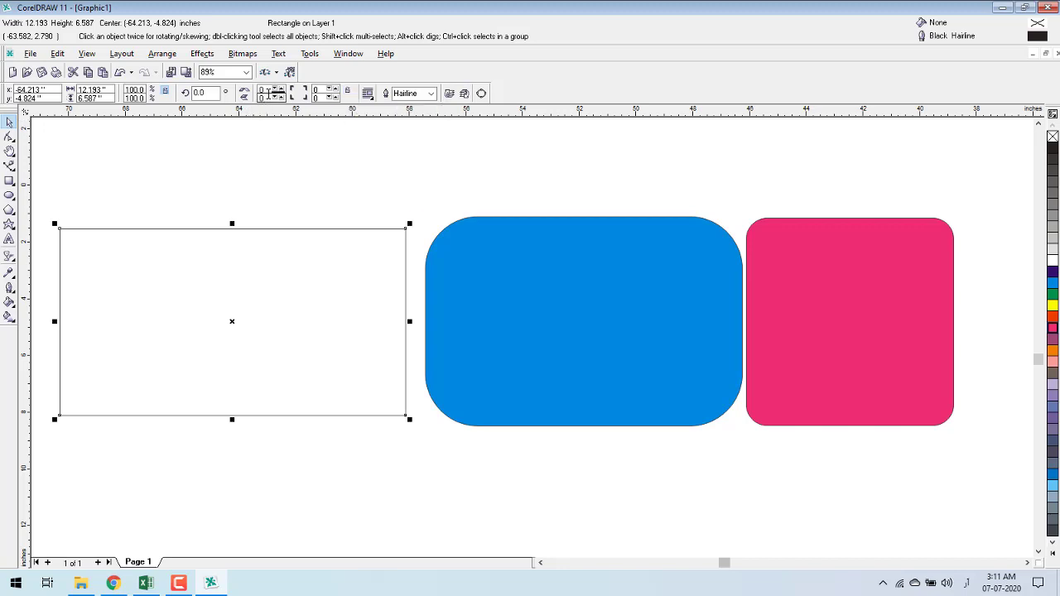
double_click(267, 90)
key("Tab")
type("1")
key("Return")
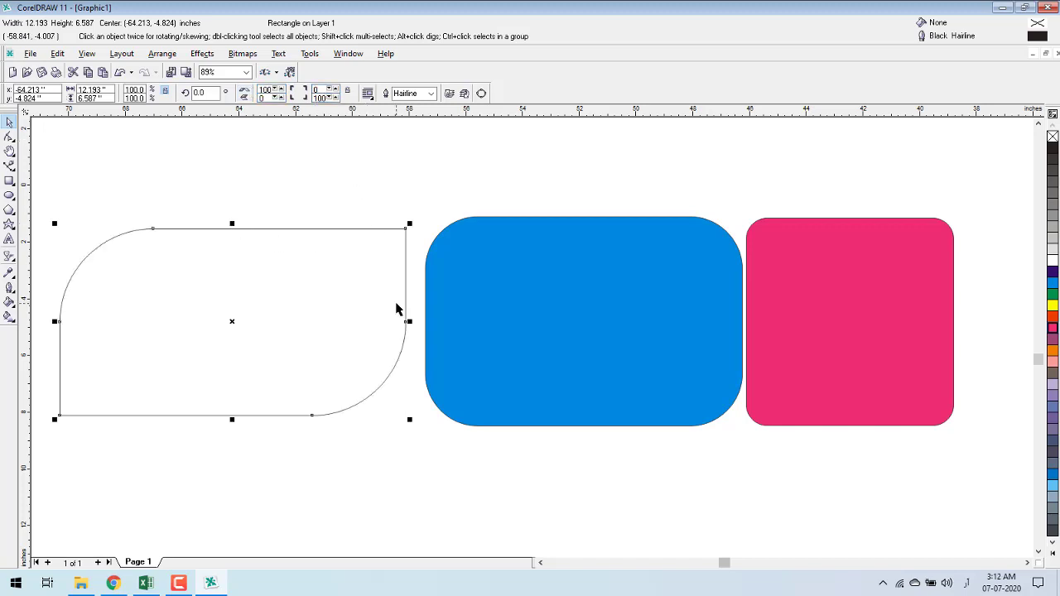
Fill the leaf-shaped rectangle with red, and shift the blue rounded rectangle slightly left, between its two neighbours
left_click(1052, 318)
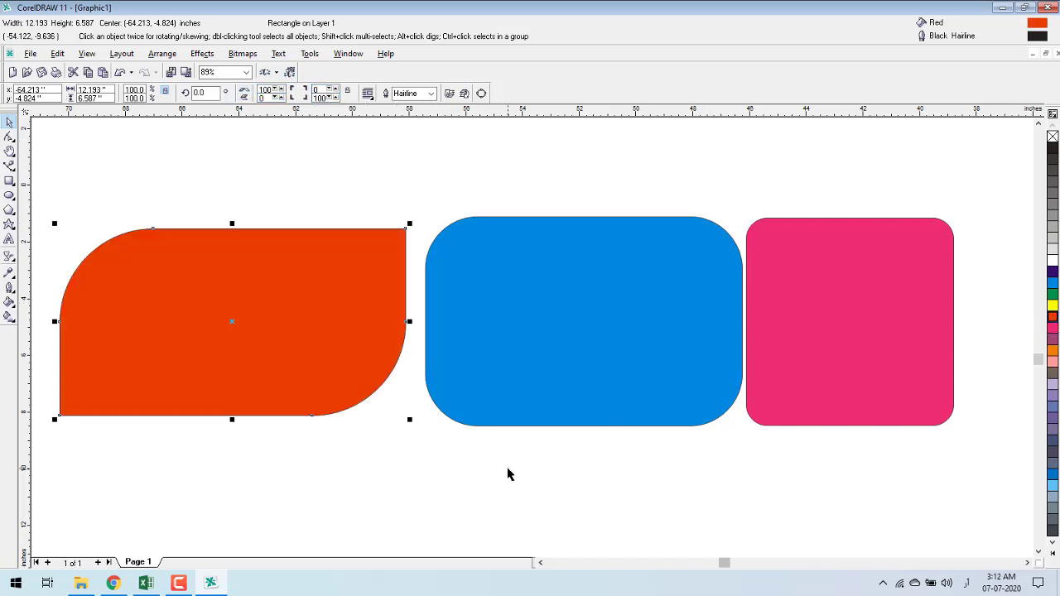
left_click(364, 468)
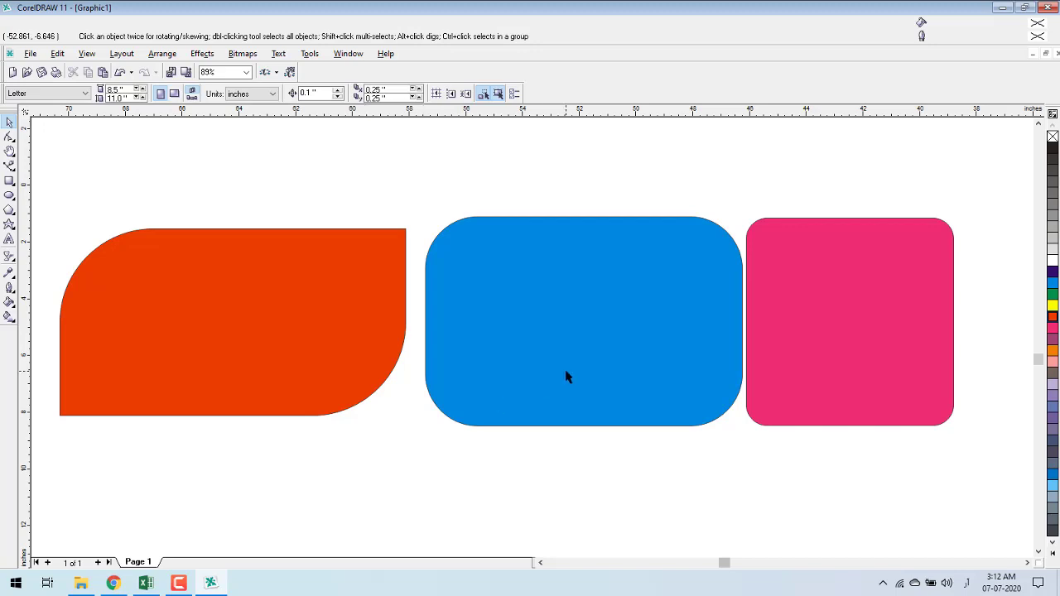
left_click_drag(571, 372, 562, 370)
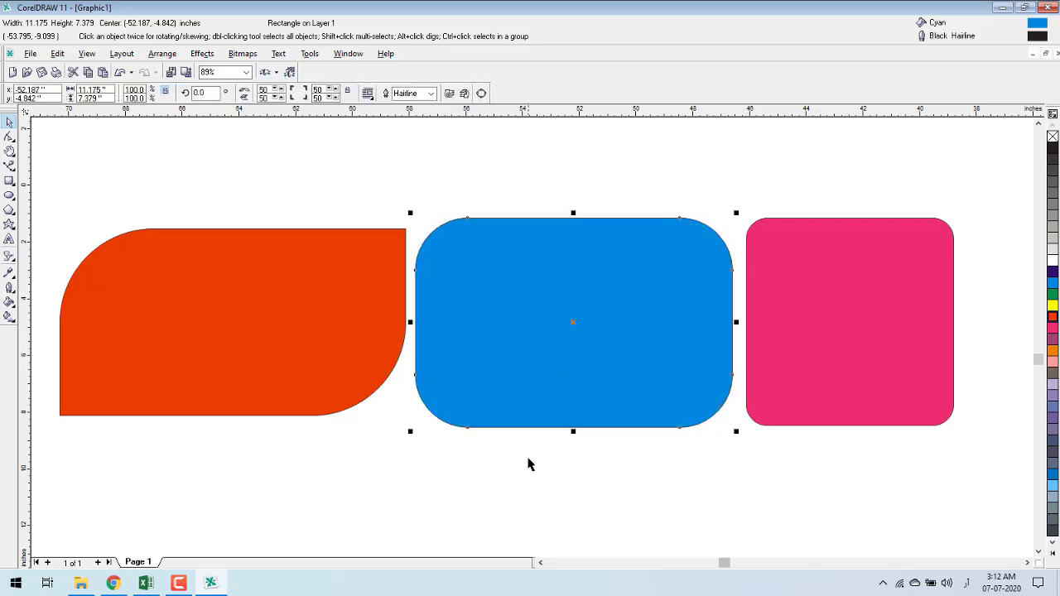
left_click(526, 469)
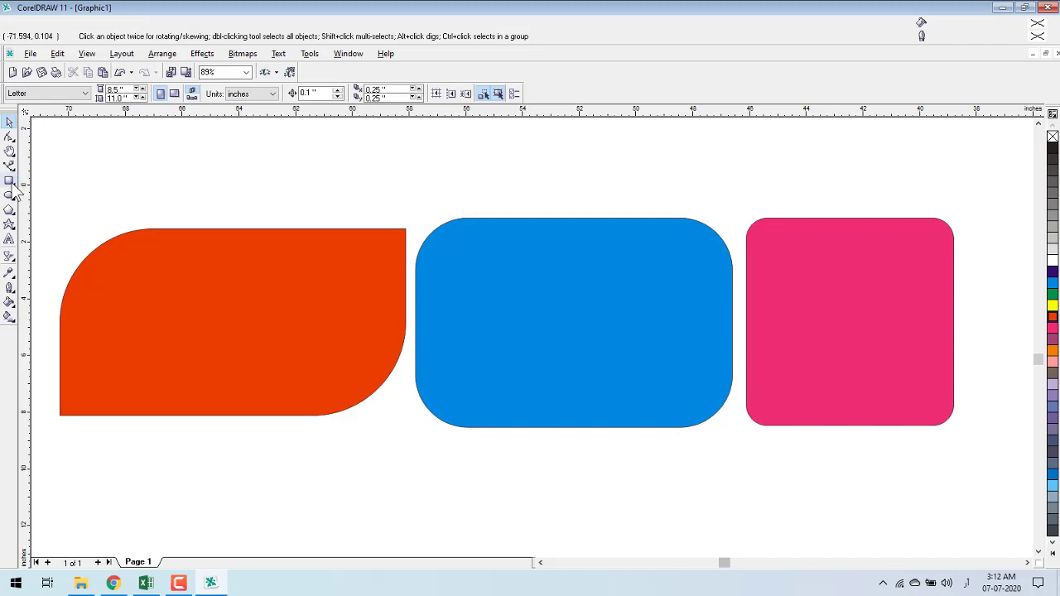
Draw a rectangle about 4.1 by 4.9 inches in the empty area below the colored shapes, and place a copy to its right
left_click(1040, 538)
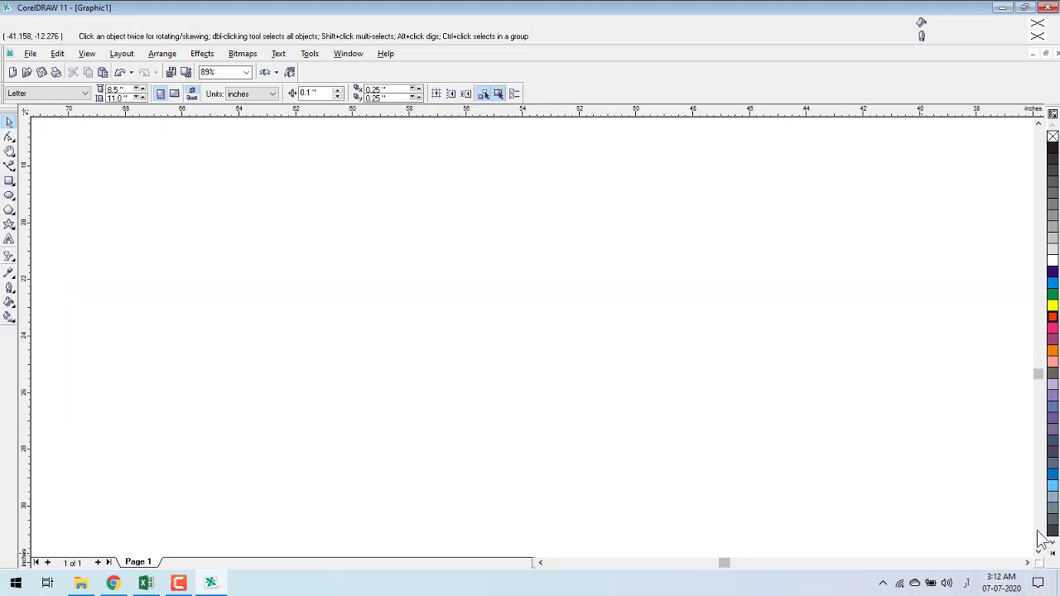
left_click(10, 181)
left_click_drag(103, 233, 199, 347)
key("space")
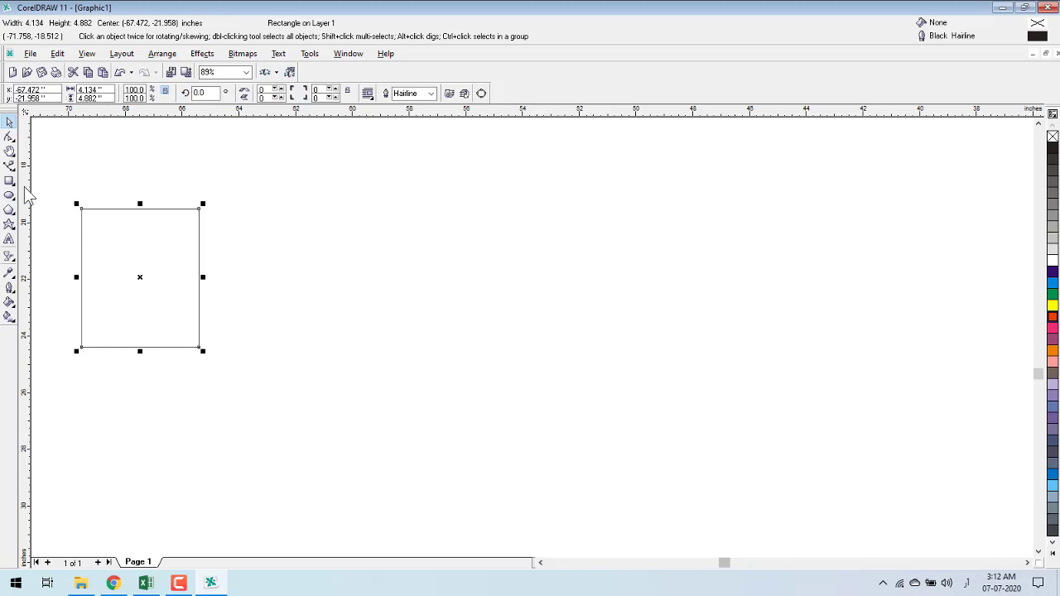
left_click_drag(144, 278, 284, 284)
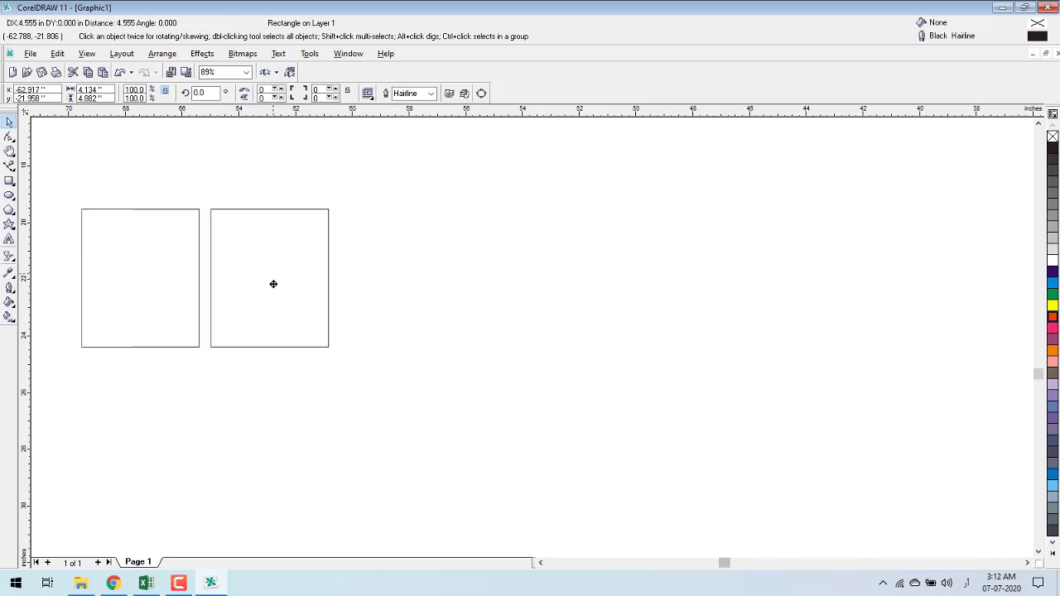
key("ctrl+t")
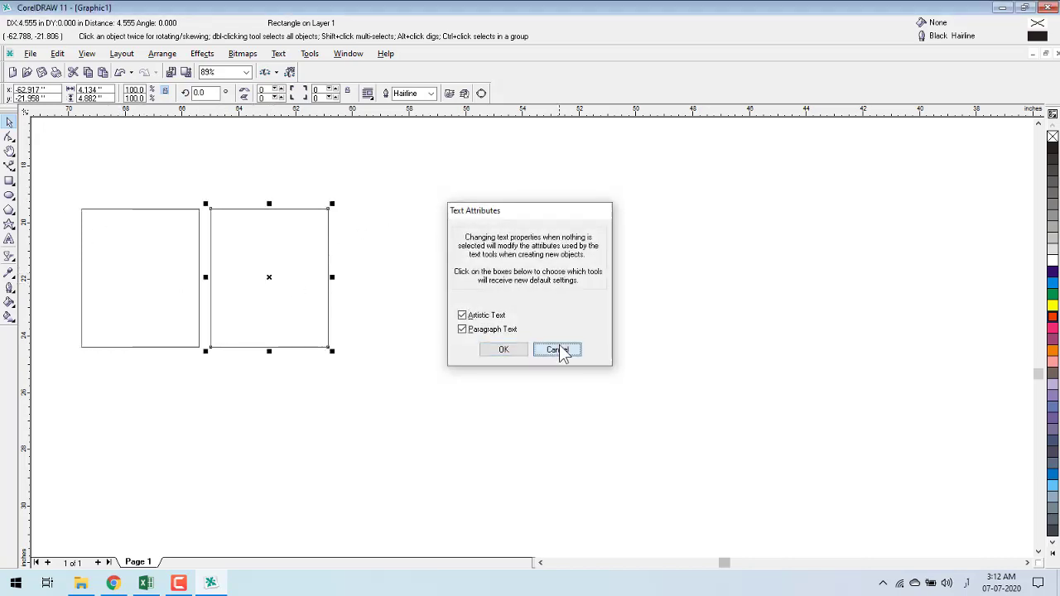
left_click(563, 351)
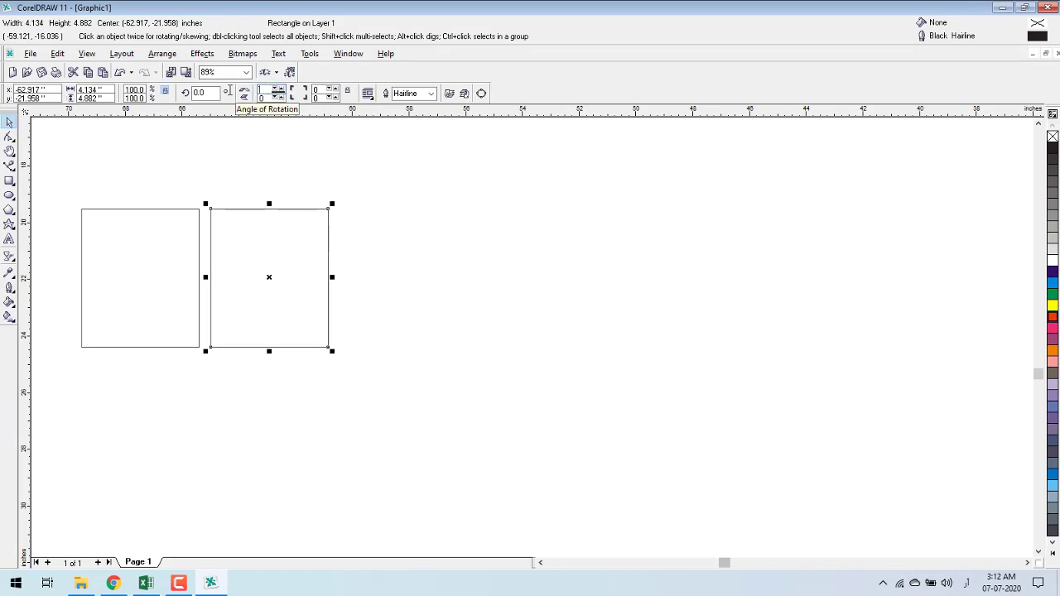
Set the copied rectangle's upper-left and lower-right corner roundness to 50, trying 100 on the lower-right corner first
type("50")
key("Tab")
key("Tab")
key("Tab")
type("5")
type("00")
key("Return")
double_click(322, 98)
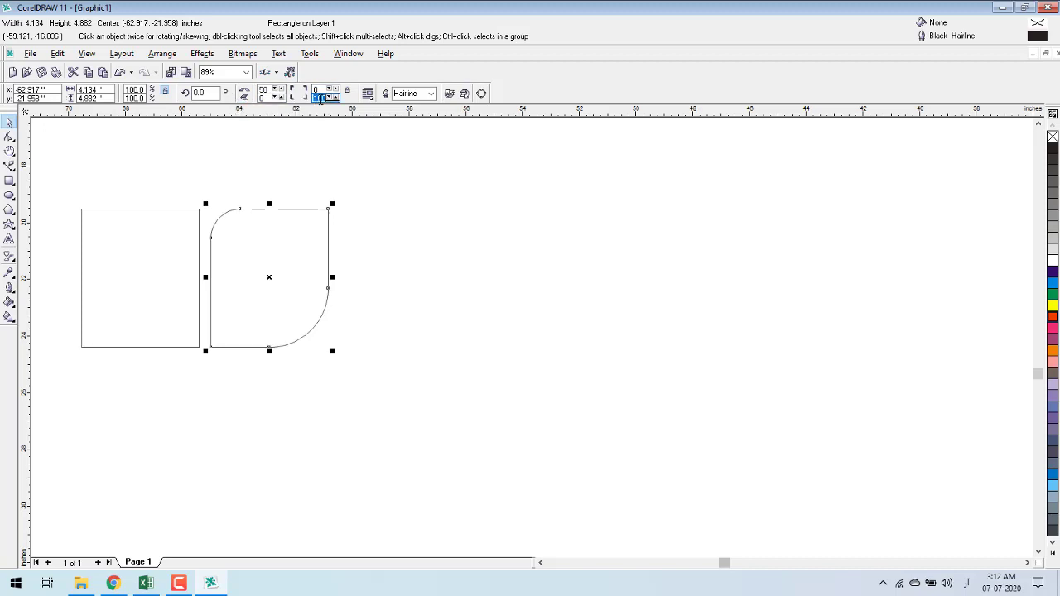
type("50")
key("Return")
left_click(407, 307)
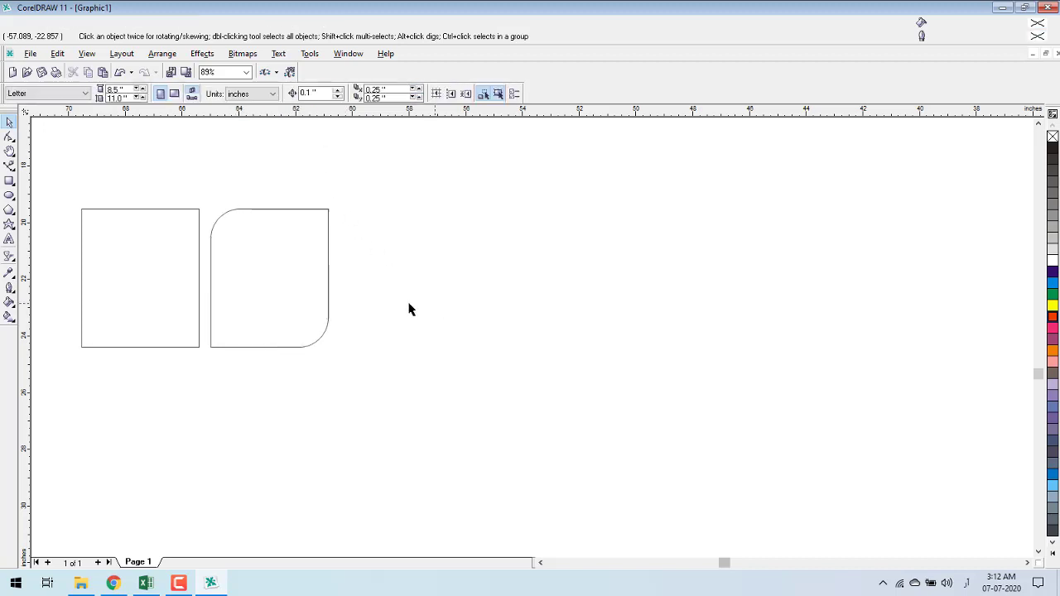
Place a copy of the partly rounded rectangle to its right, level with the other two
left_click_drag(299, 282, 423, 278)
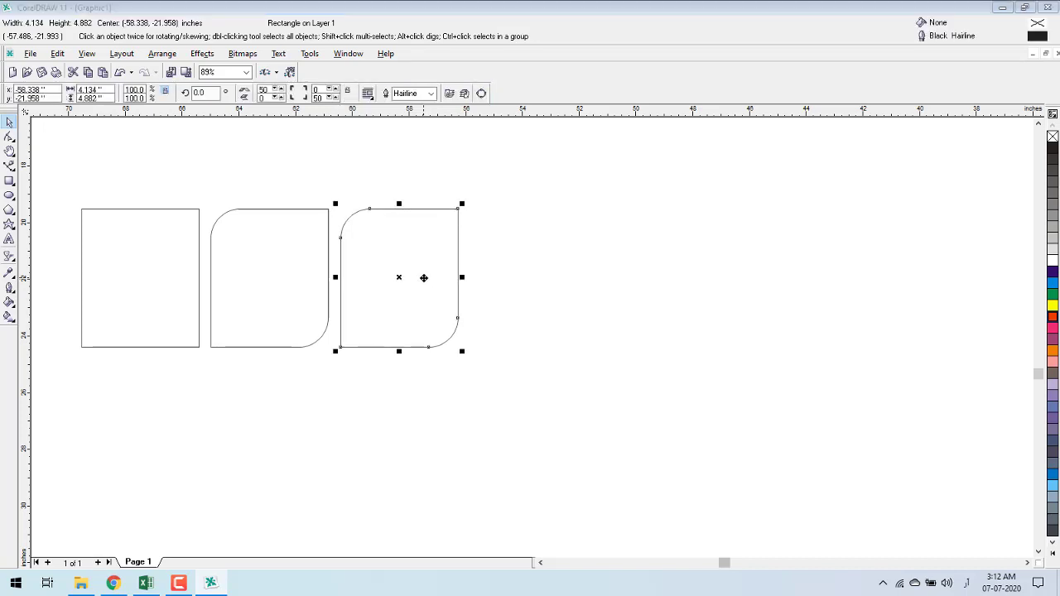
key("ctrl+t")
left_click(553, 350)
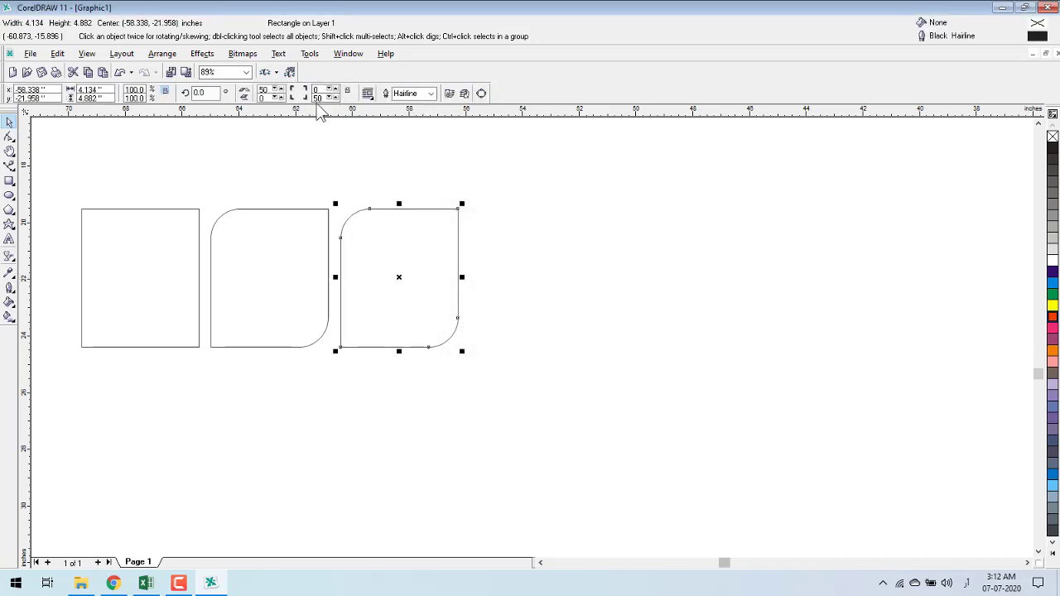
Set the third rectangle's upper-left and lower-right corner roundness to 0, and its upper-right and lower-left corner roundness to 50
left_click(264, 90)
type("0")
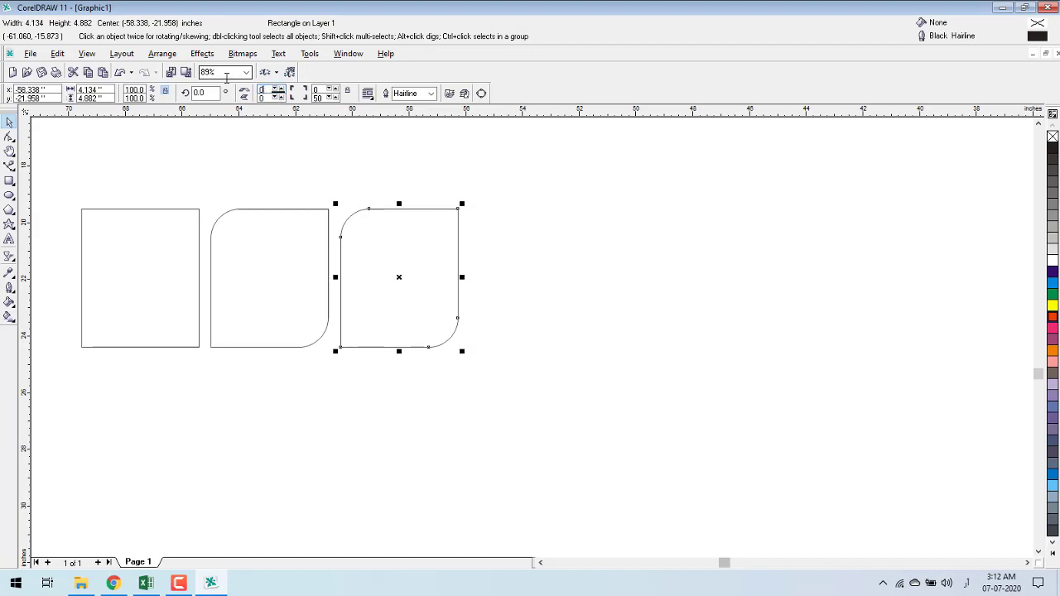
key("Tab")
key("Tab")
type("0")
key("Tab")
key("Tab")
key("Tab")
key("Tab")
type("50")
key("Tab")
key("Return")
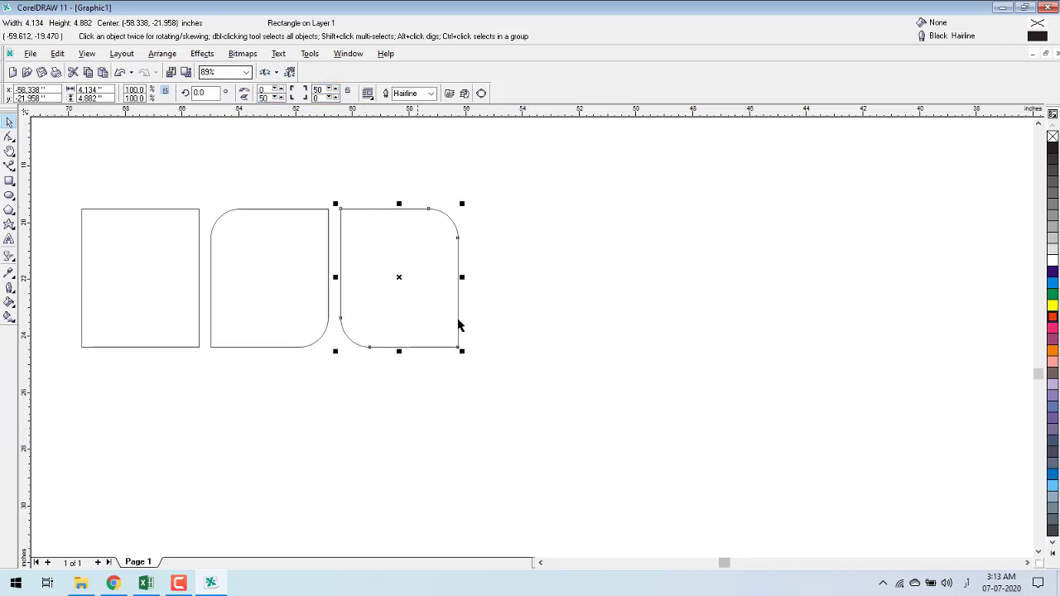
Fill all three rectangles in the row with magenta and deselect them
left_click(1053, 329)
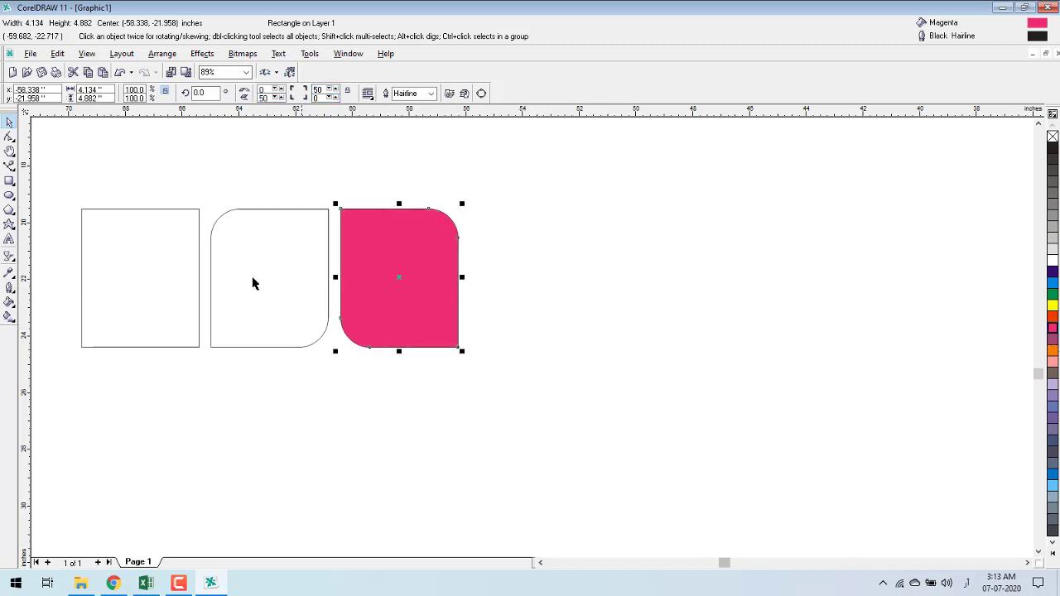
left_click(253, 281)
key("ctrl+r")
left_click(116, 288)
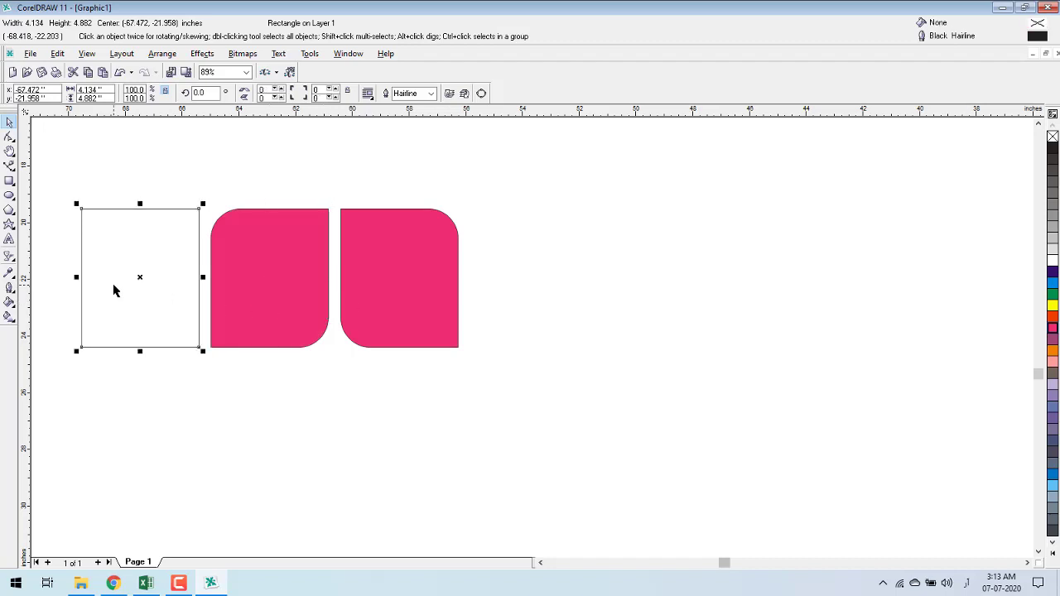
key("ctrl+r")
left_click(324, 392)
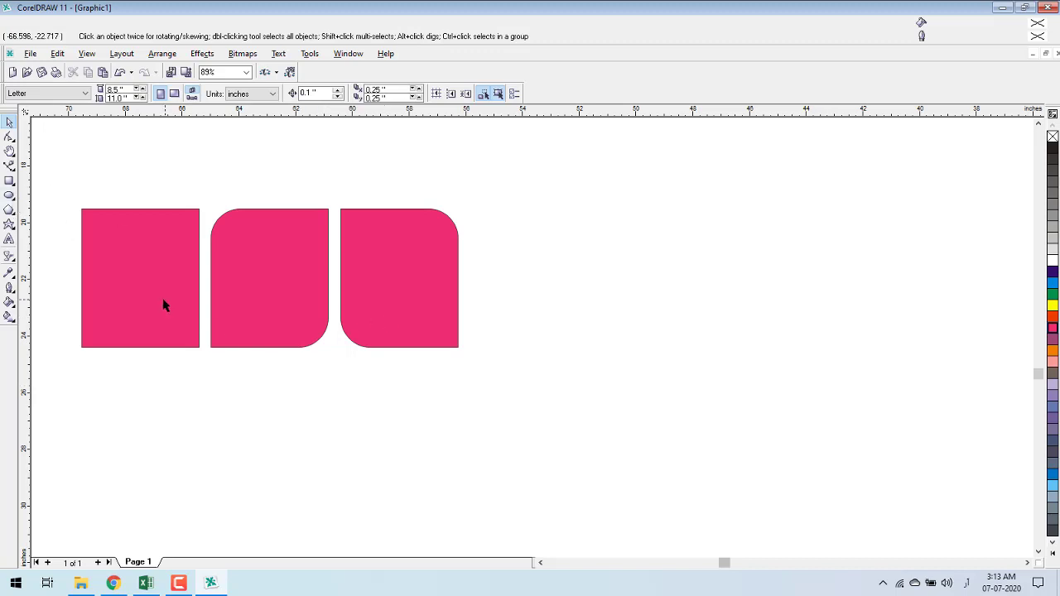
Fill the rightmost rounded rectangle with red and move it left so that it overlaps the middle rectangle
left_click(417, 285)
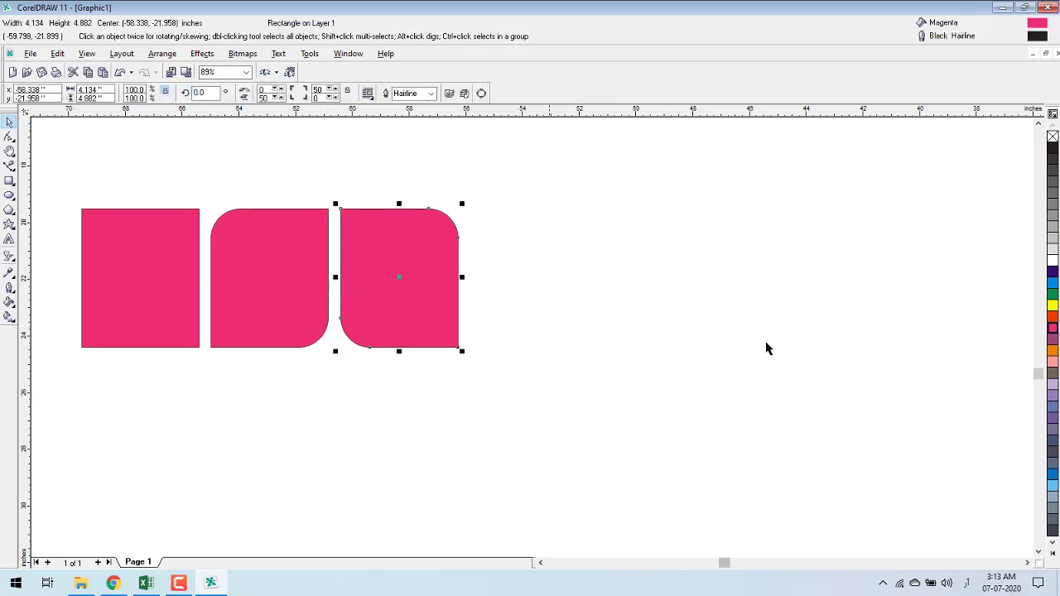
left_click(1053, 316)
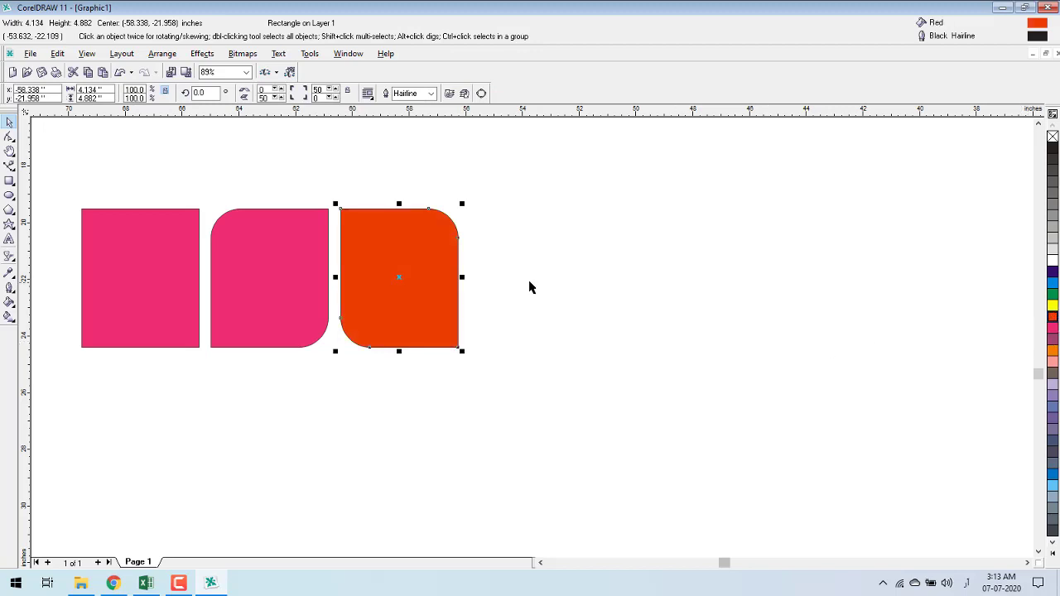
left_click_drag(421, 284, 332, 282)
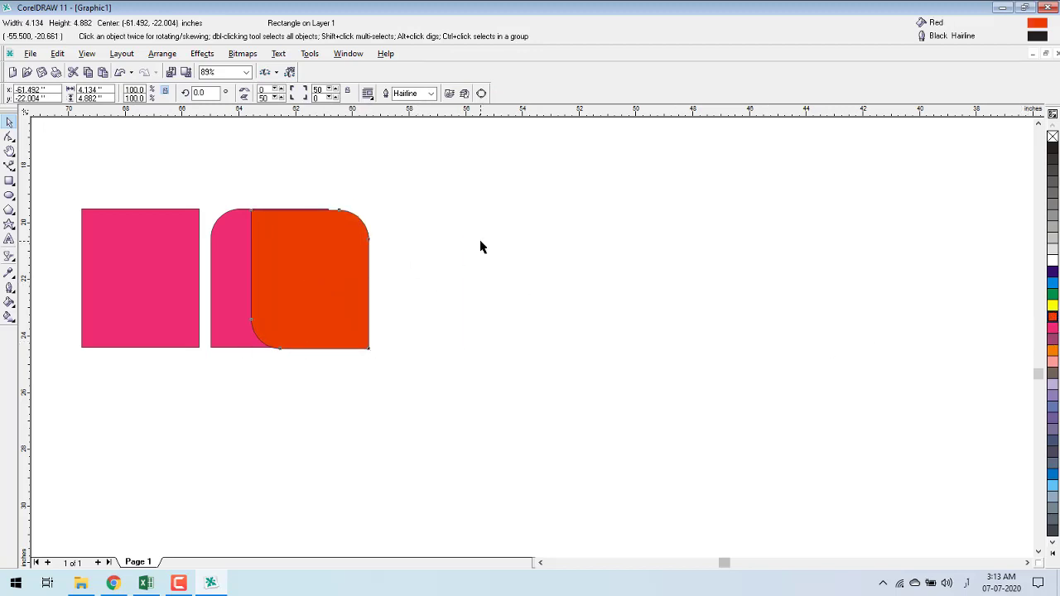
Give the red rectangle a 16 pt yellow outline, trying a 2 pt width and a purple outline color first
left_click(324, 272)
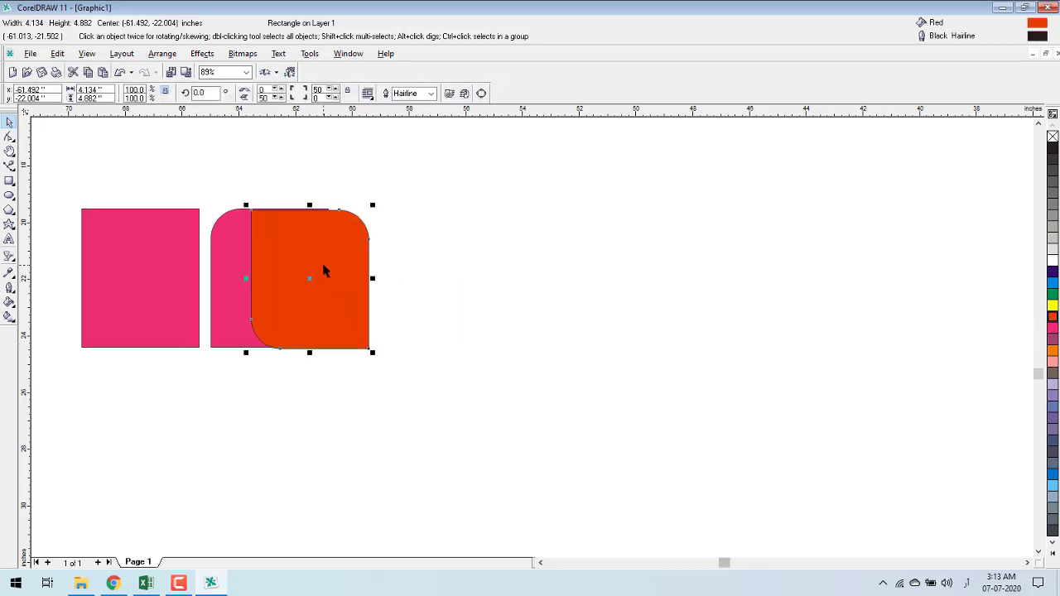
left_click(430, 93)
left_click(423, 139)
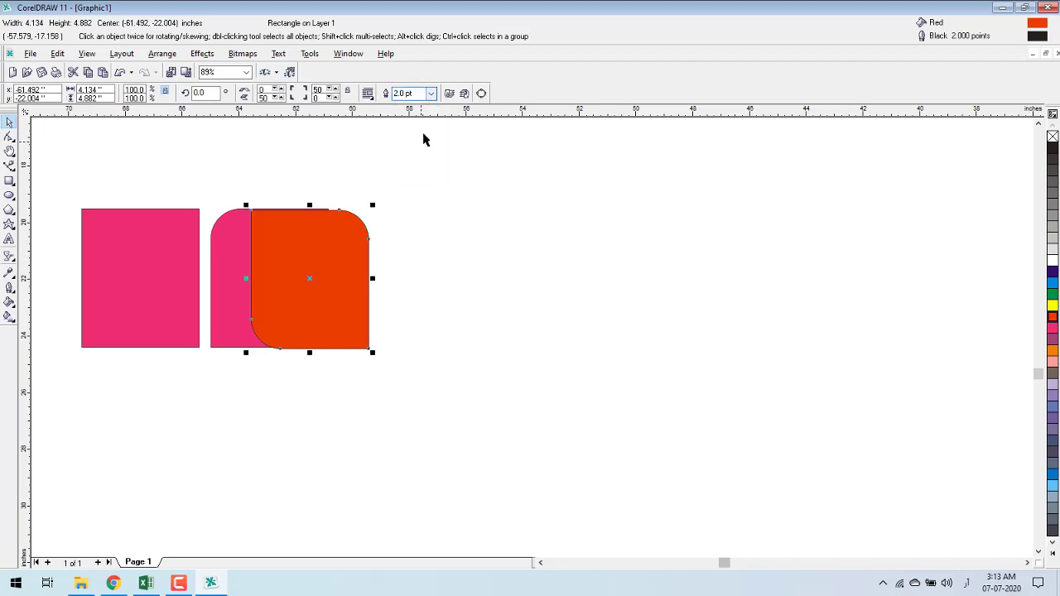
left_click(431, 93)
left_click(420, 168)
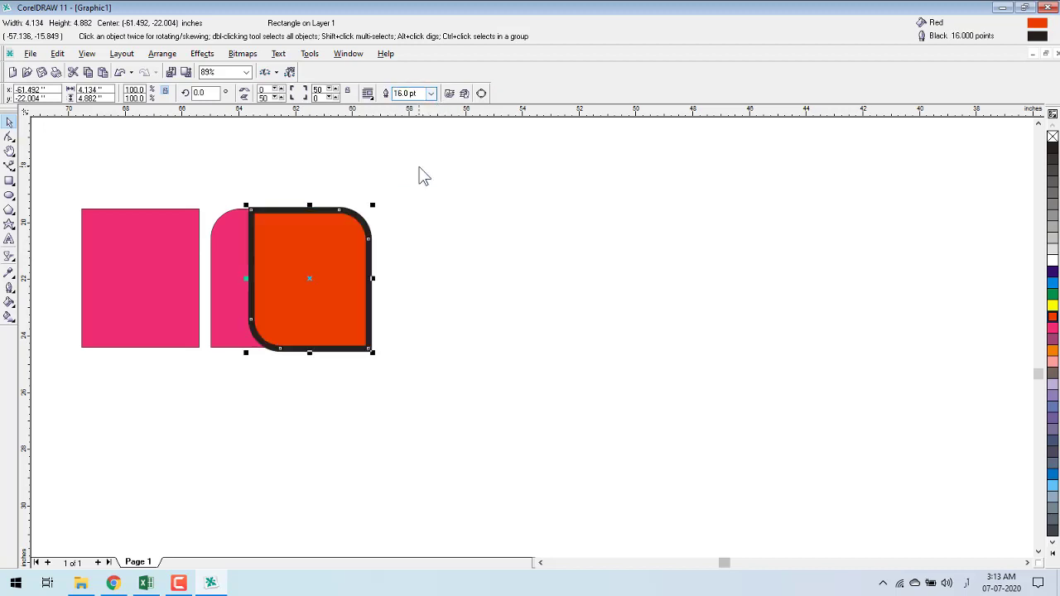
right_click(1053, 340)
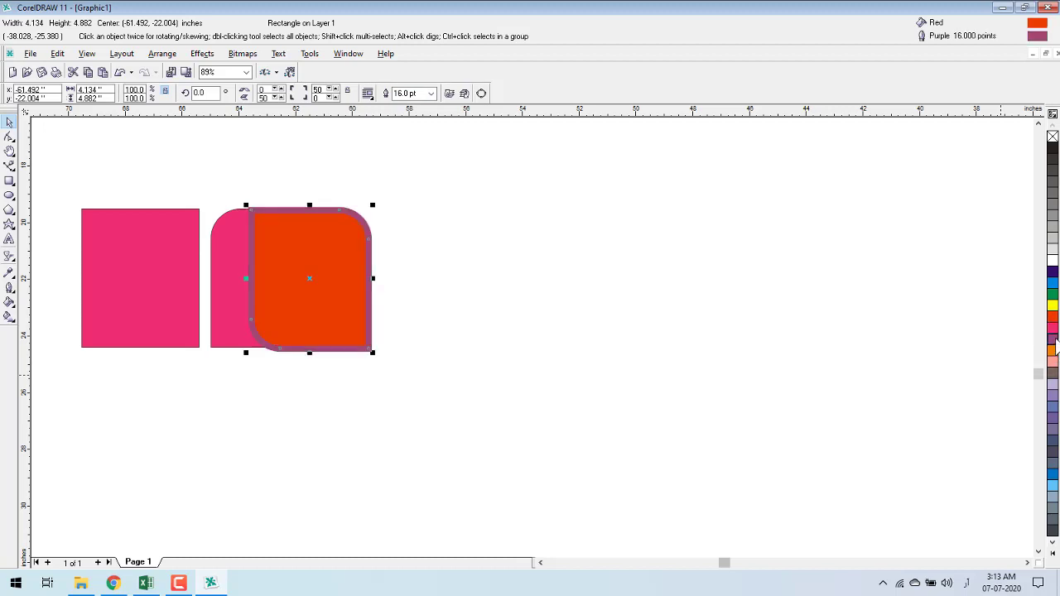
right_click(1052, 305)
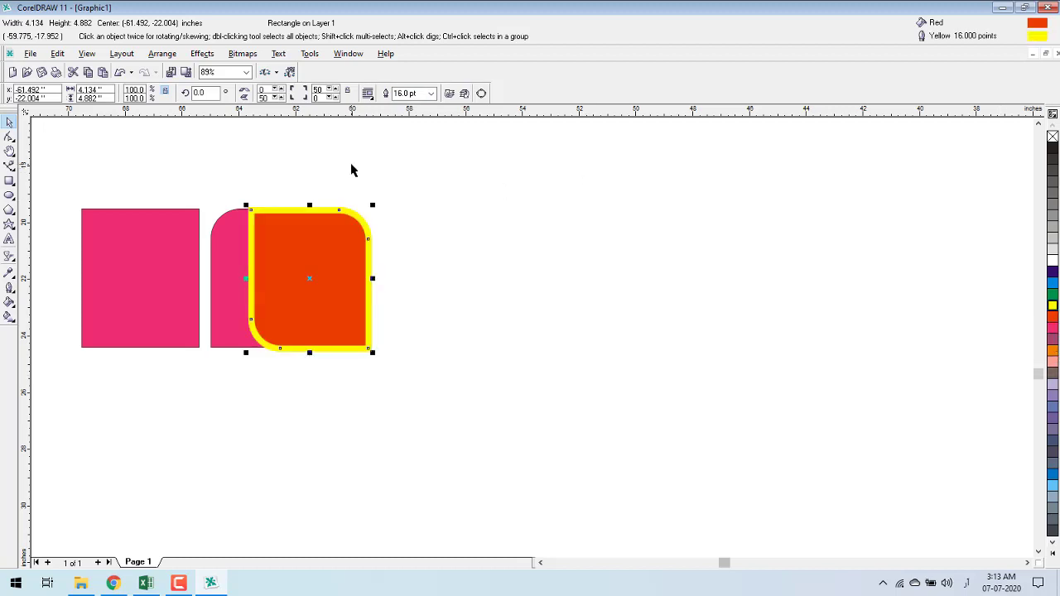
Try outline widths of 24, 4, 16 and 0.5 pt on the red rectangle
key("shift+F2")
key("F3")
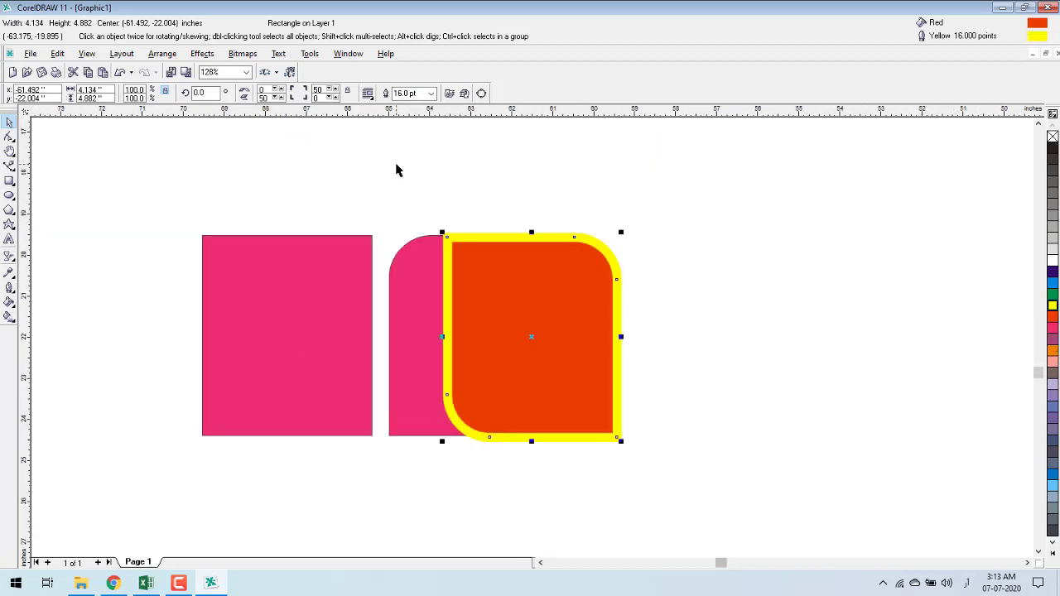
left_click(431, 93)
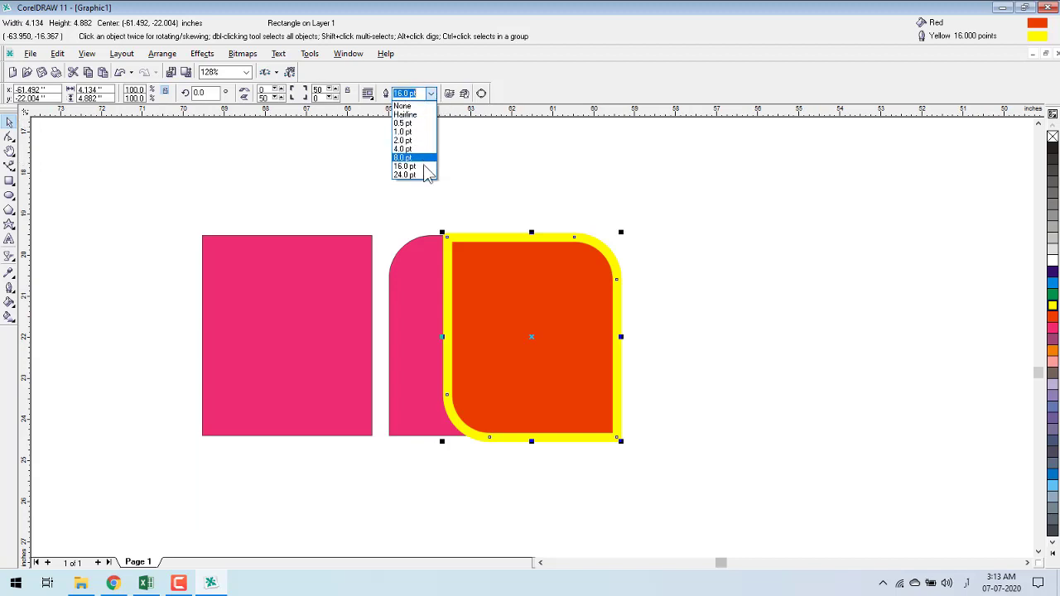
left_click(419, 174)
left_click(430, 93)
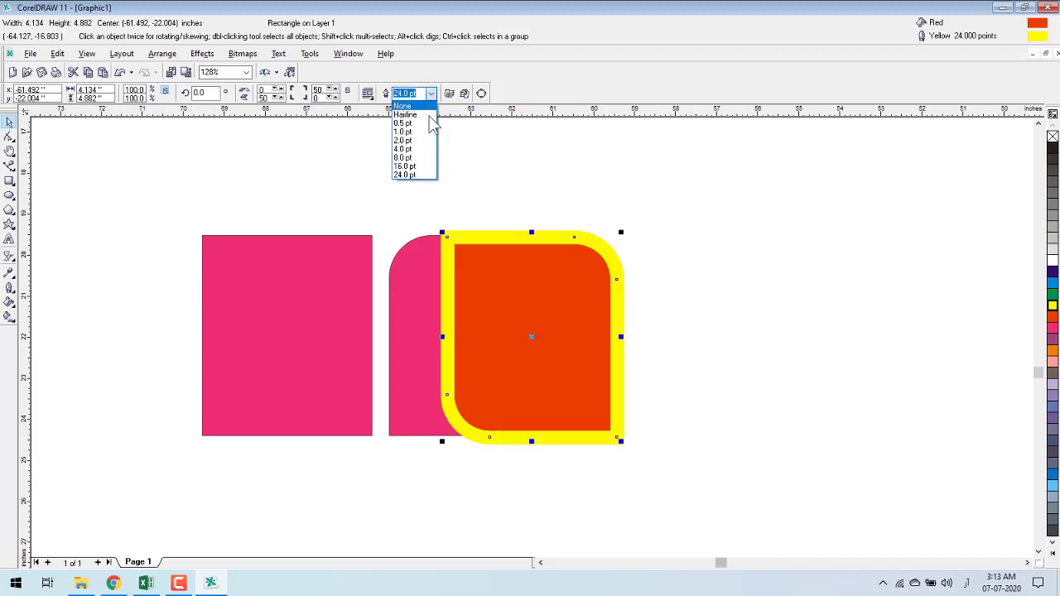
left_click(423, 150)
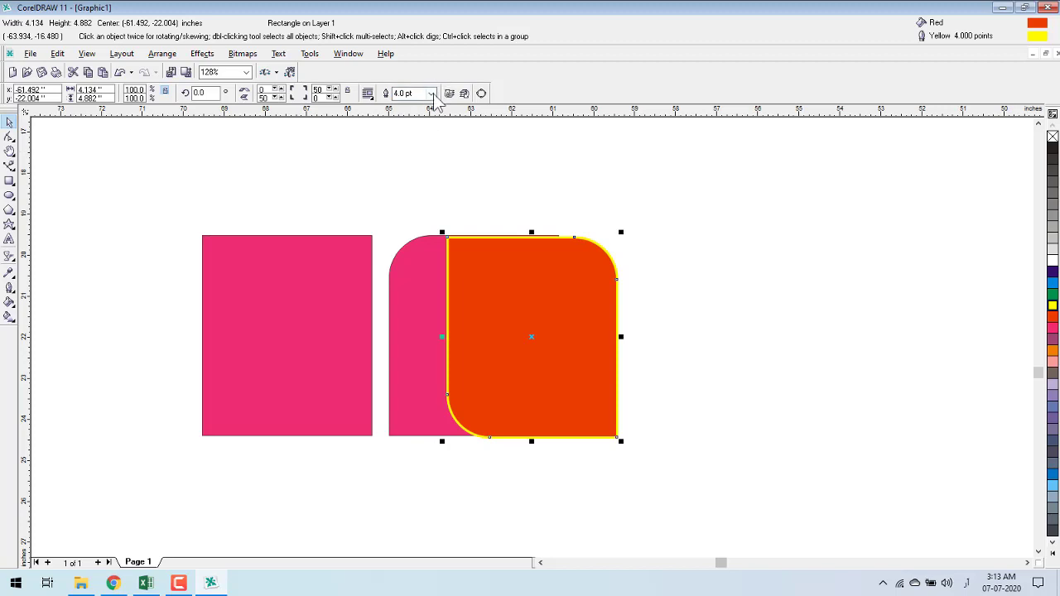
left_click(431, 92)
left_click(422, 166)
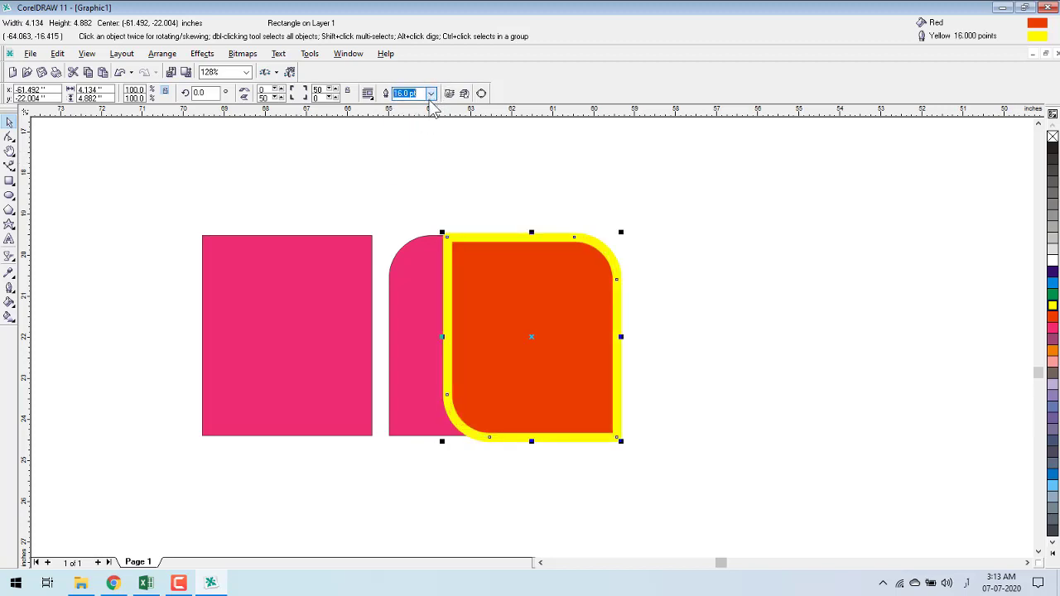
left_click(430, 93)
left_click(422, 167)
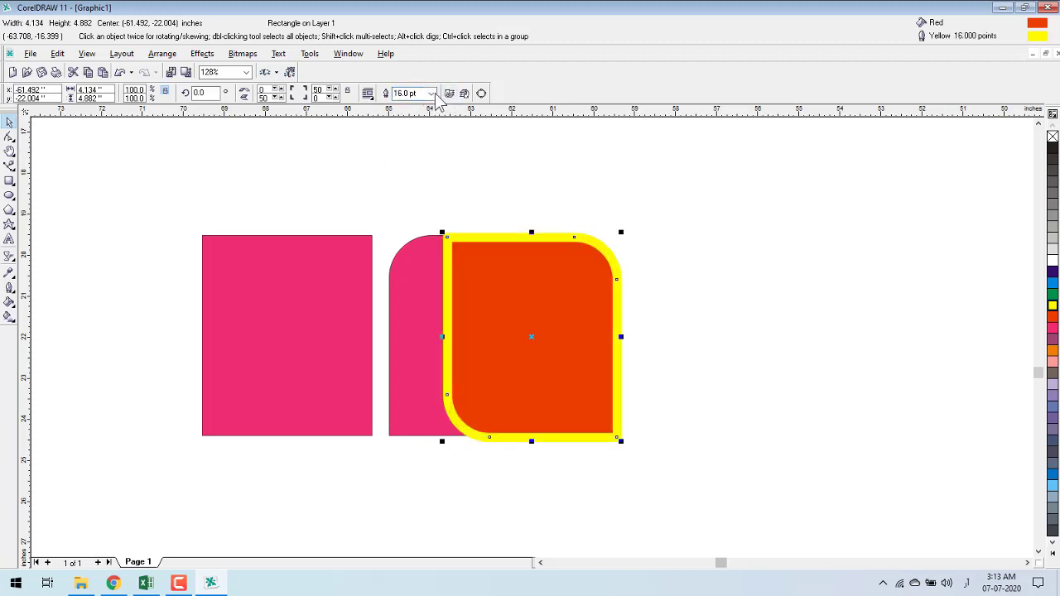
left_click(431, 93)
left_click(423, 123)
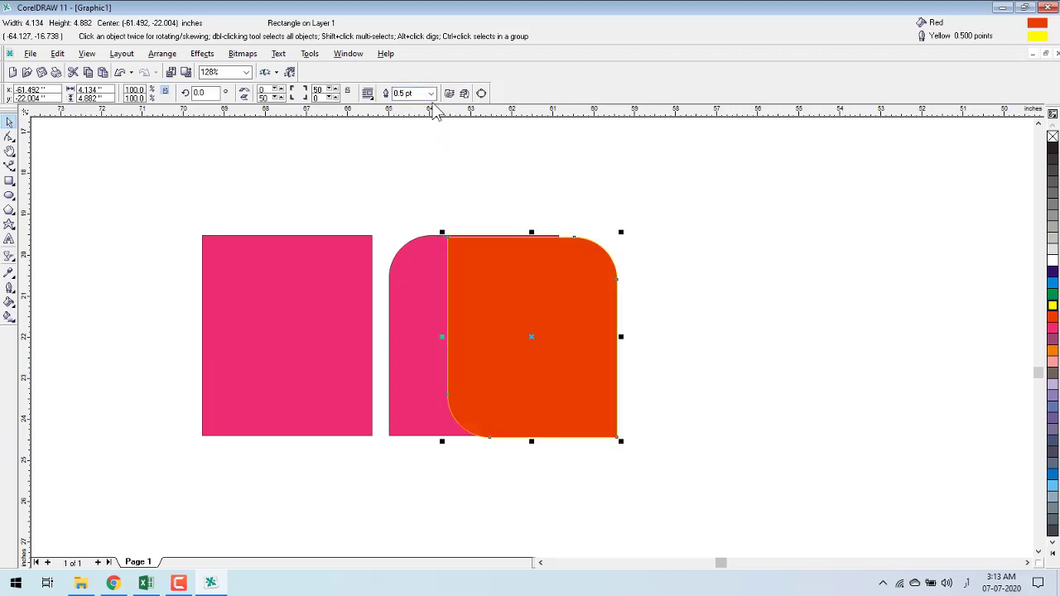
Remove the red rectangle's outline, restore it as a hairline, and set its width to 16 pt
left_click(431, 92)
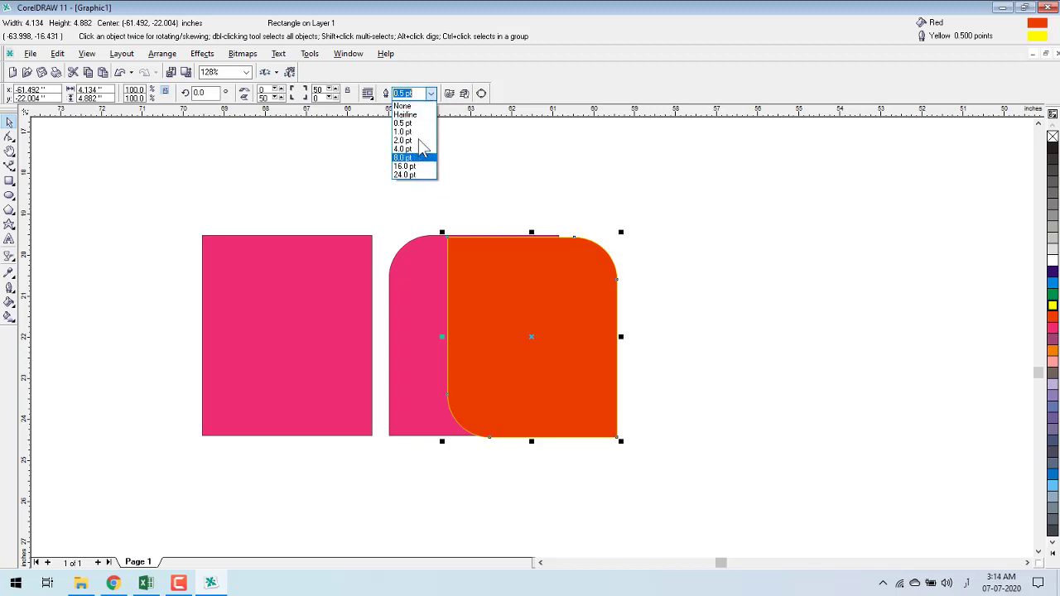
left_click(410, 106)
left_click(432, 94)
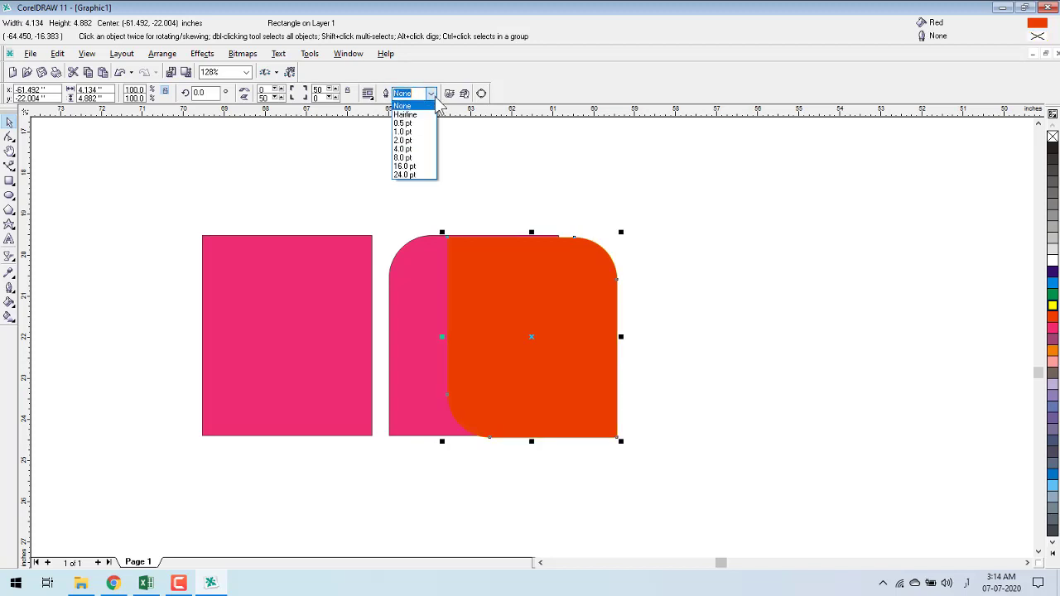
left_click(414, 114)
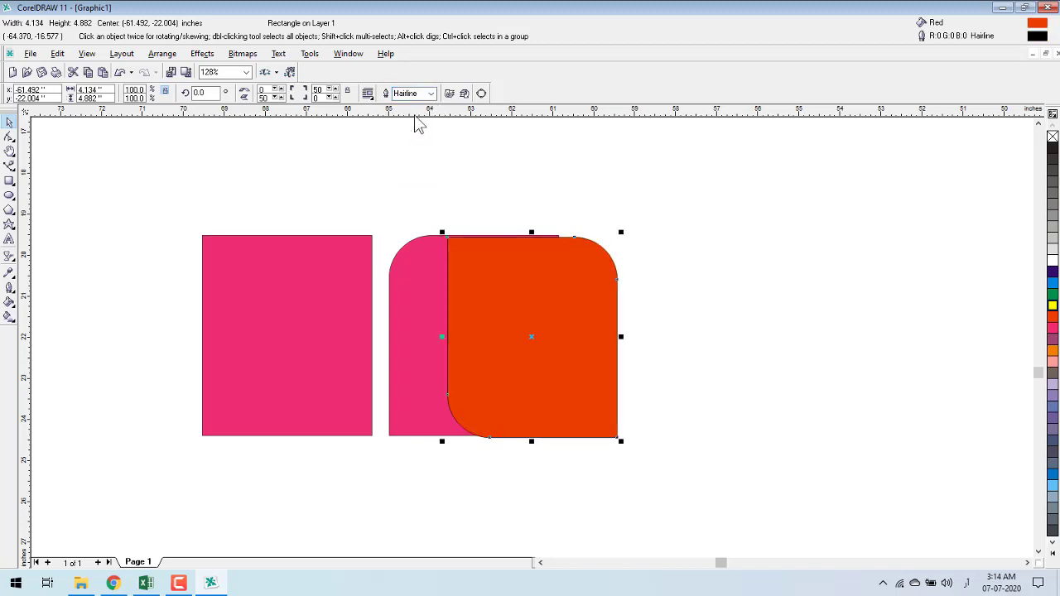
left_click(432, 94)
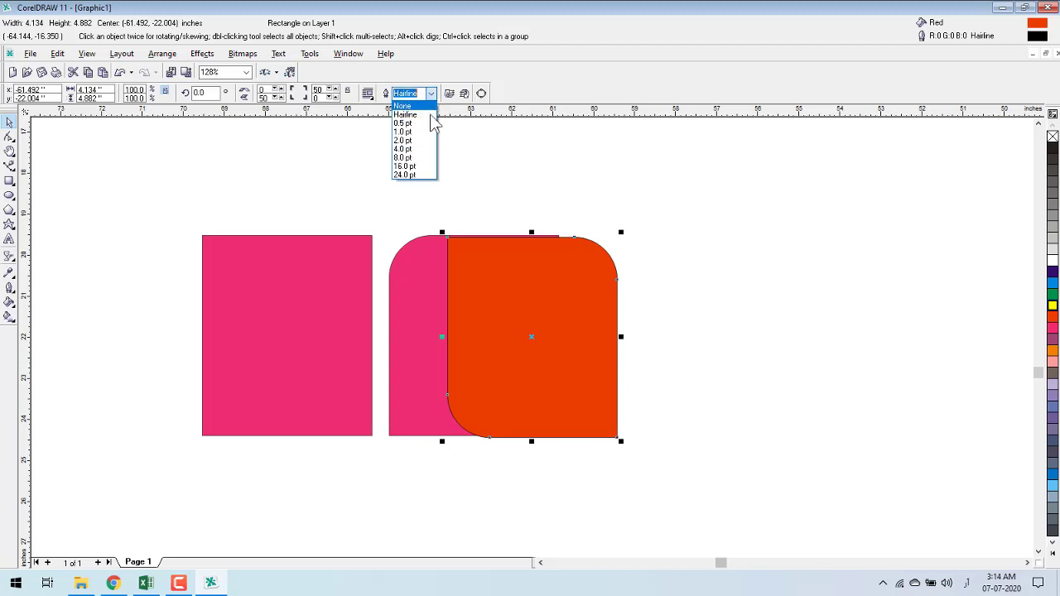
left_click(421, 166)
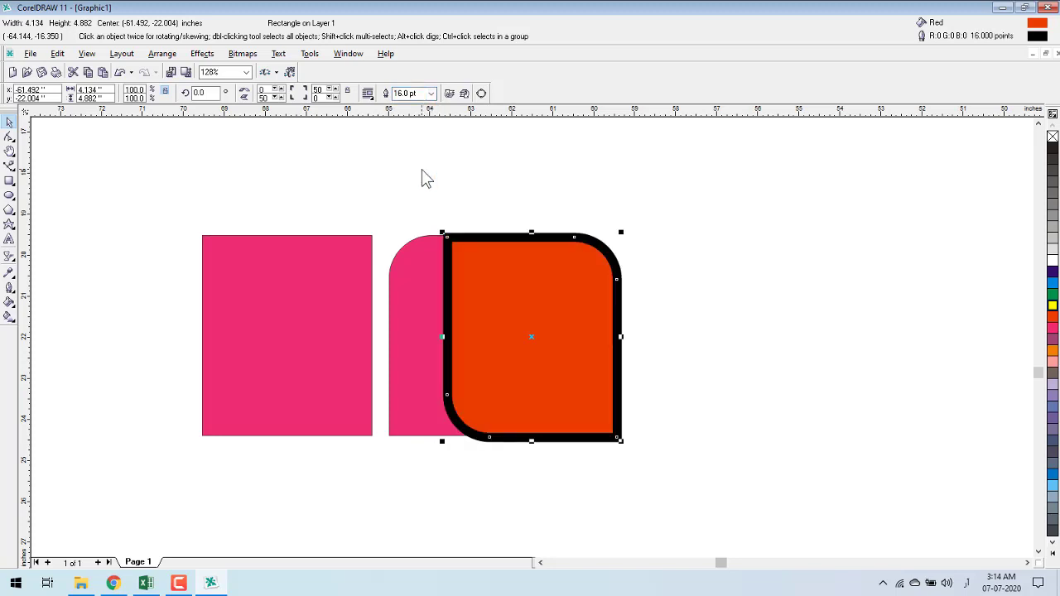
Shift the red rectangle slightly left and alternate it between back and front of the stacking order, leaving it at the back
left_click_drag(480, 313, 454, 317)
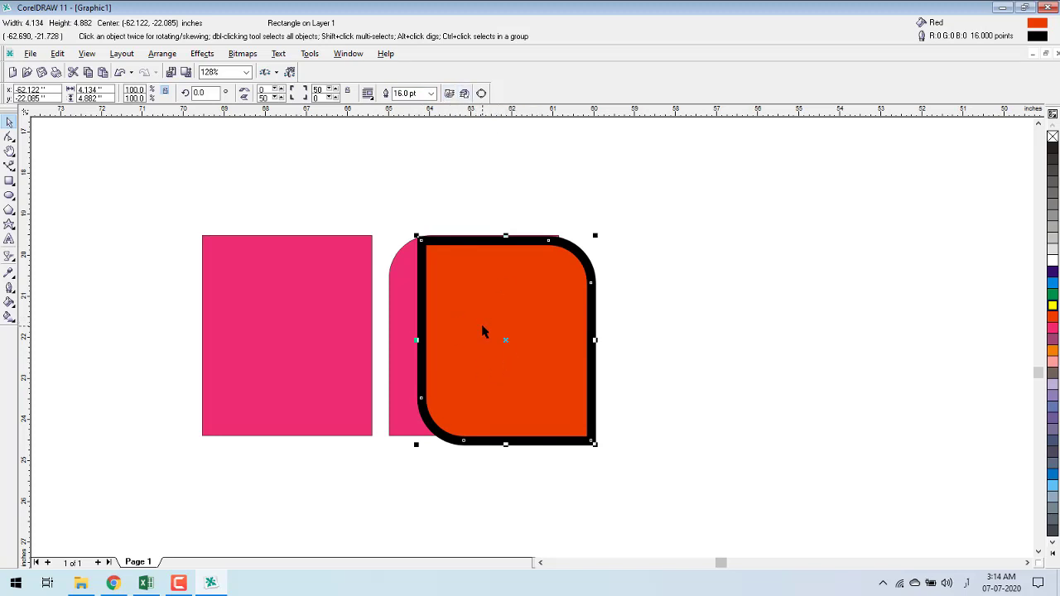
left_click(465, 92)
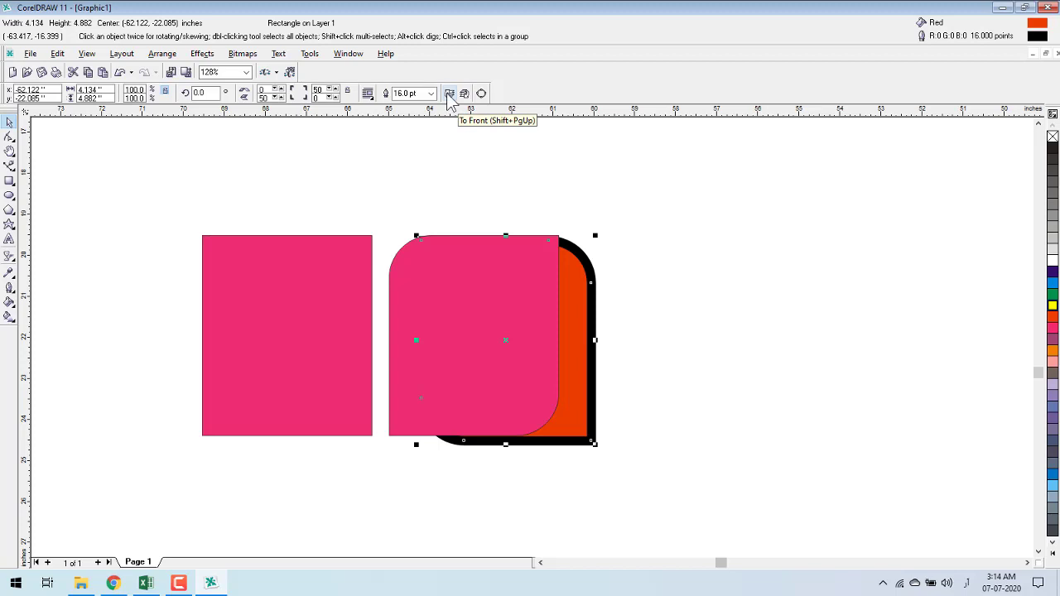
left_click(449, 93)
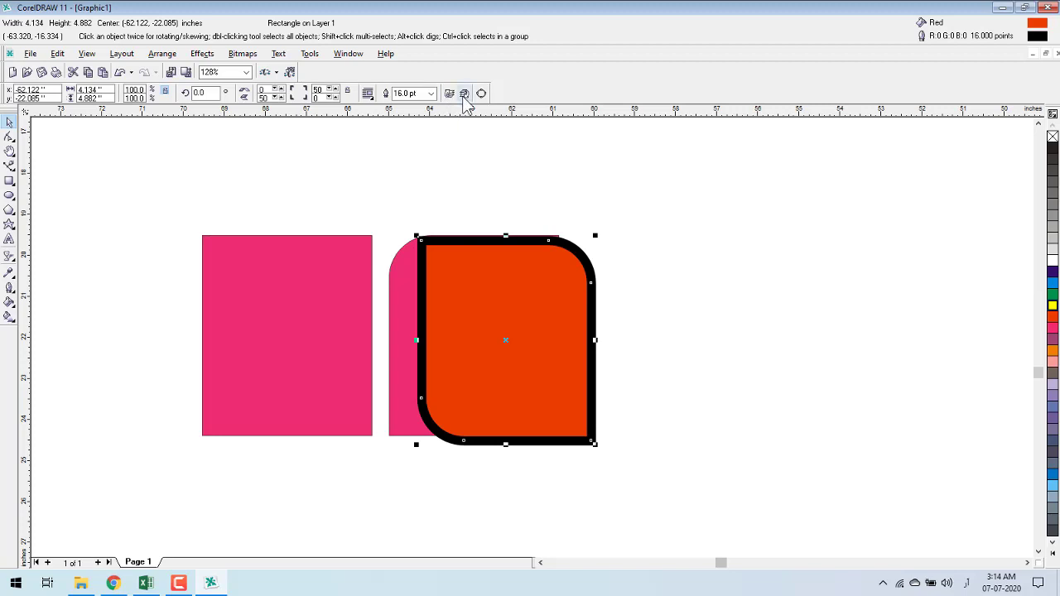
left_click(465, 94)
left_click(451, 96)
left_click(466, 94)
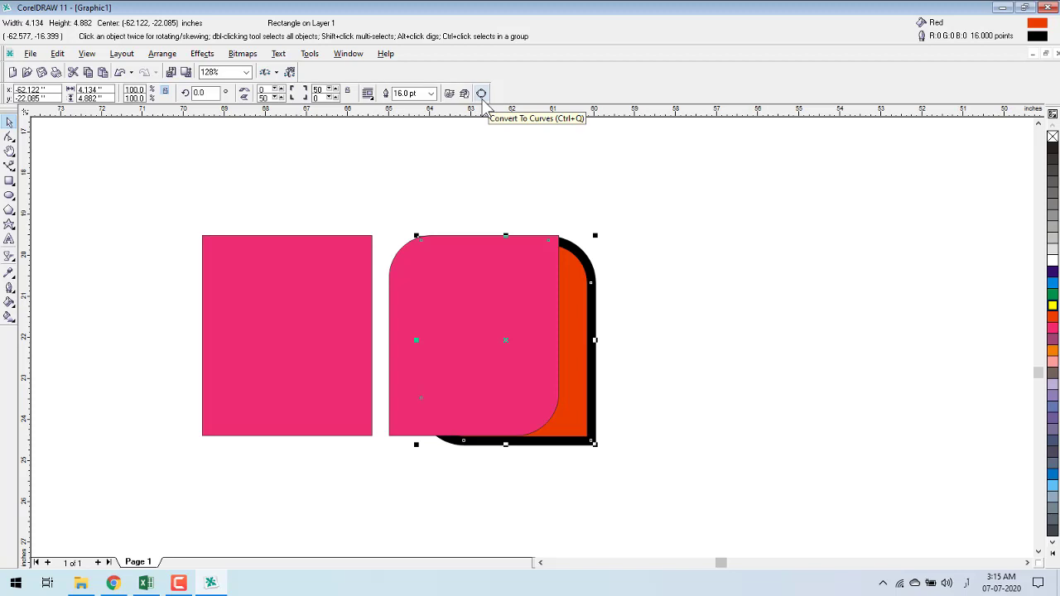
Select all three rectangles together and delete them
left_click(175, 171)
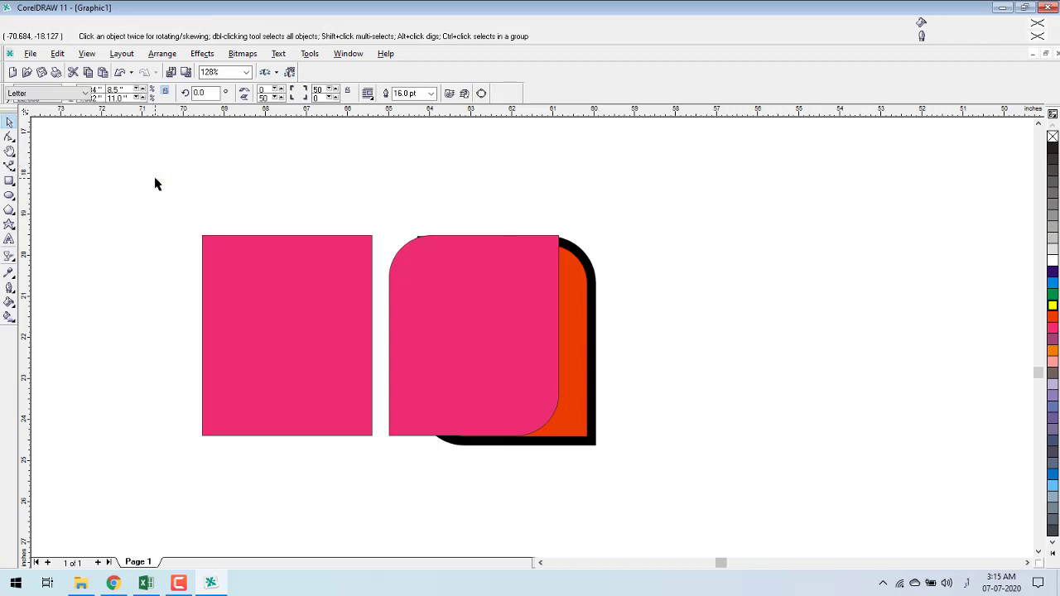
mouse_move(136, 173)
left_mouse_down()
mouse_move(476, 414)
mouse_move(649, 486)
left_mouse_up()
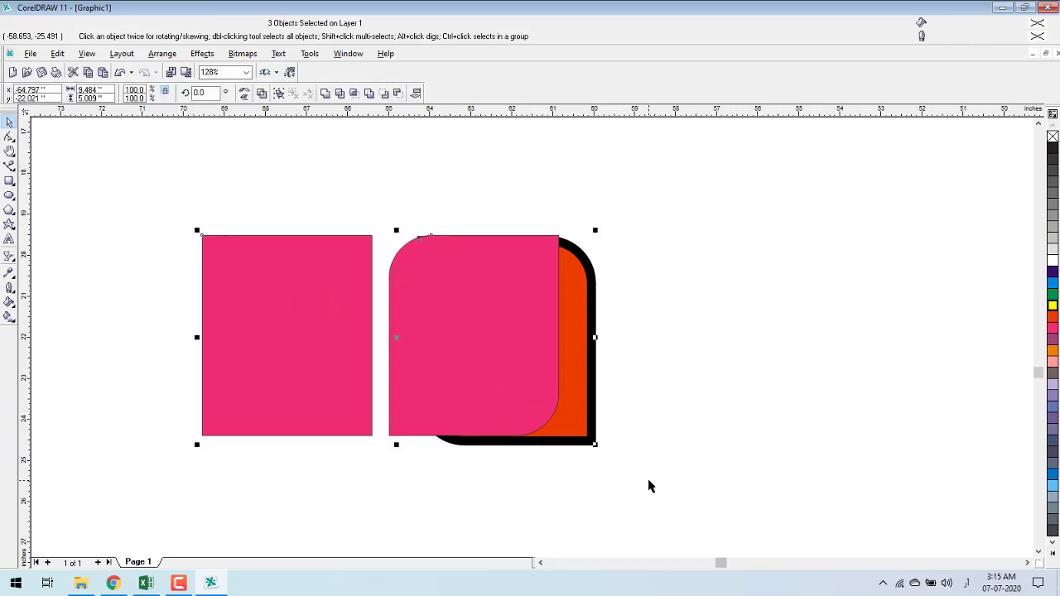
key("Delete")
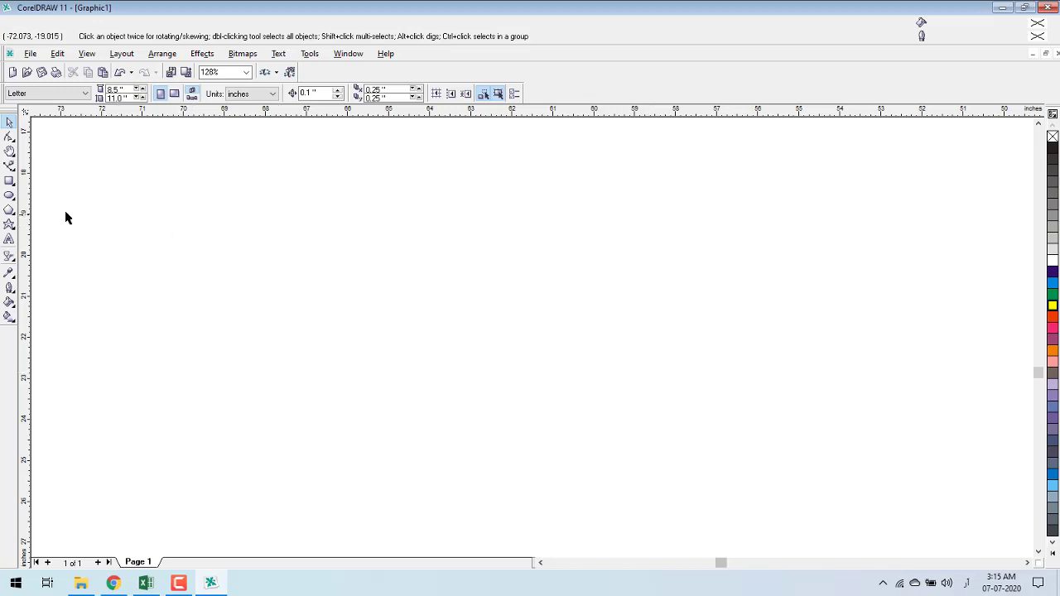
Draw a wide rectangle about 11.5 by 5.2 inches in the empty drawing area
left_click(12, 183)
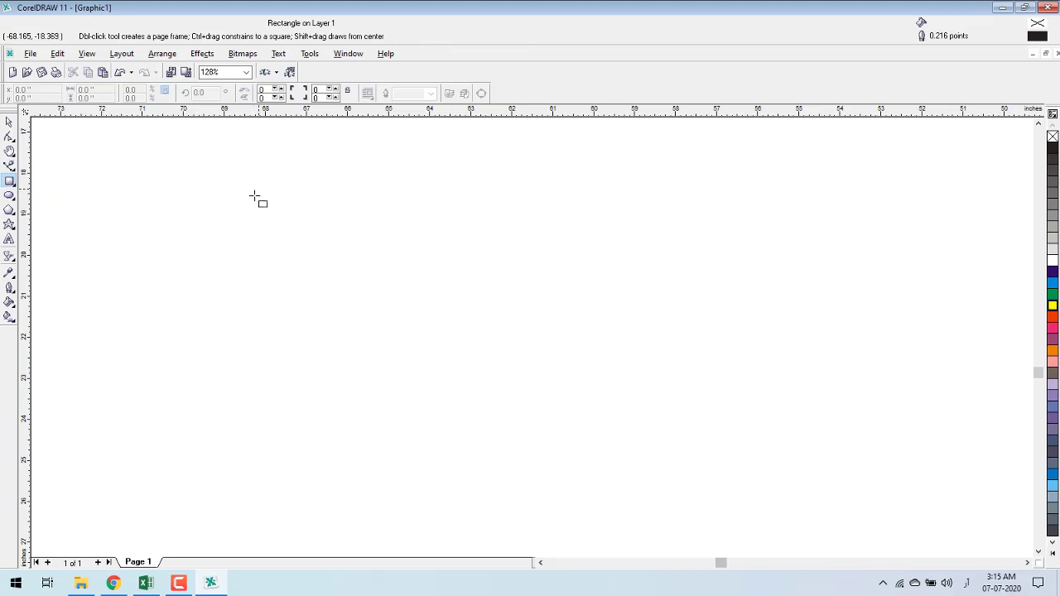
left_click_drag(138, 200, 609, 410)
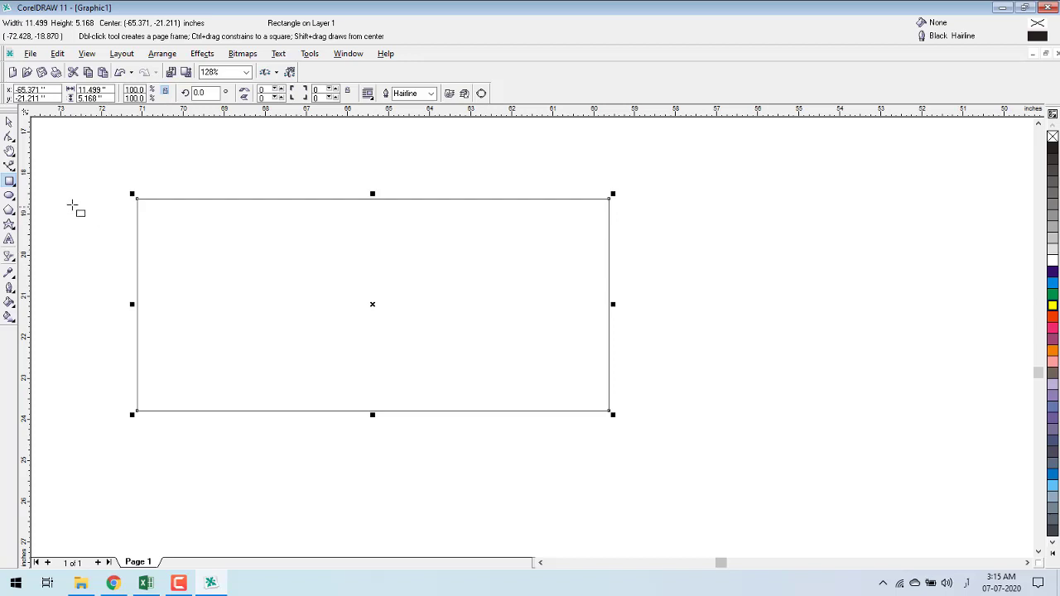
Draw a tilted rectangle with the 3 Point Rectangle tool beside the wide one, about 11.2 by 10 inches overall, and fill it green
left_click(11, 182)
left_click(50, 187)
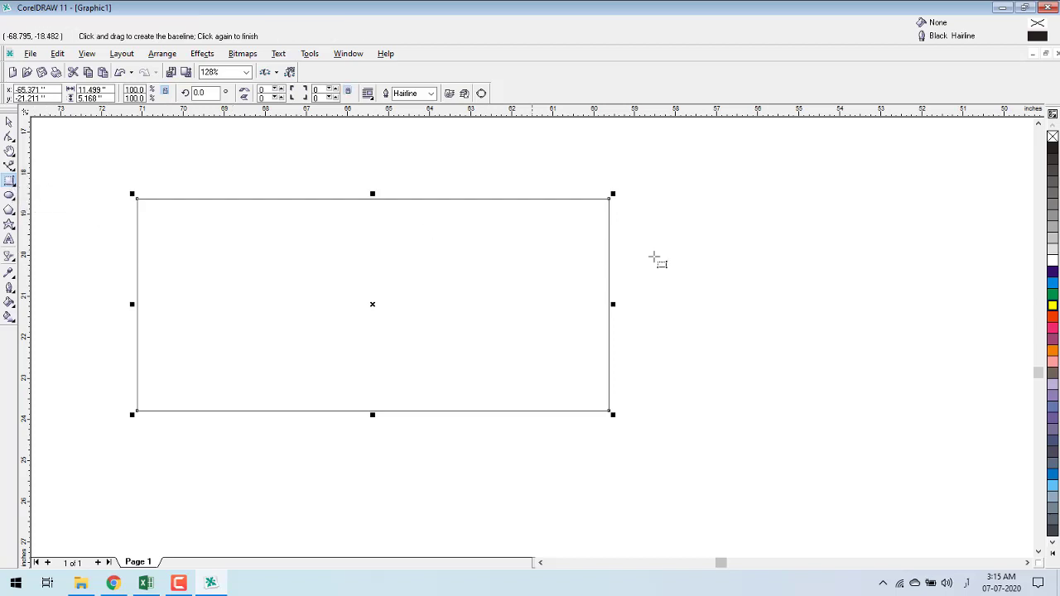
left_click_drag(643, 211, 956, 451)
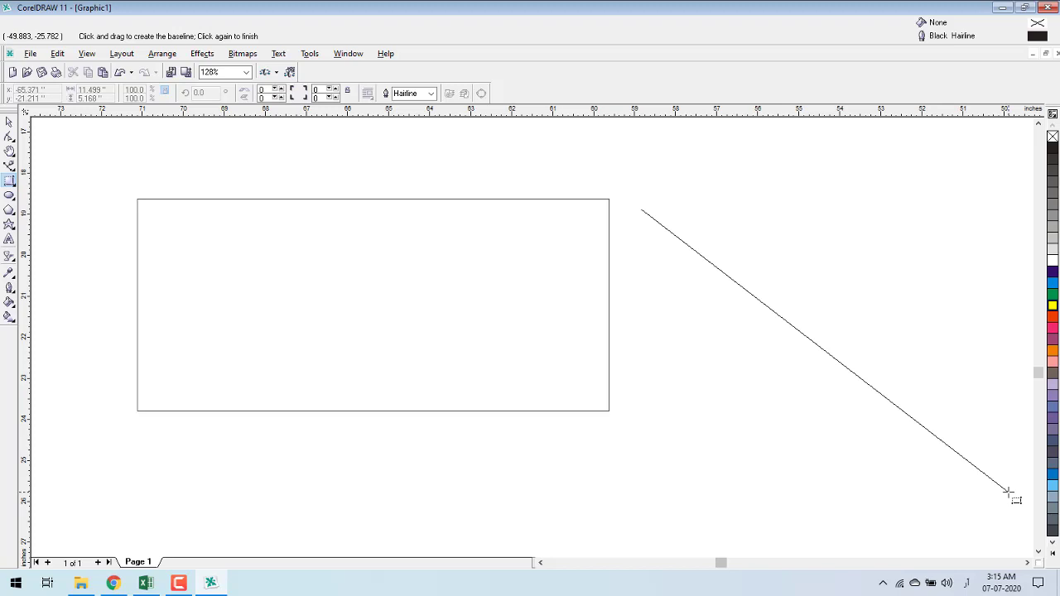
left_click_drag(1008, 492, 1031, 507)
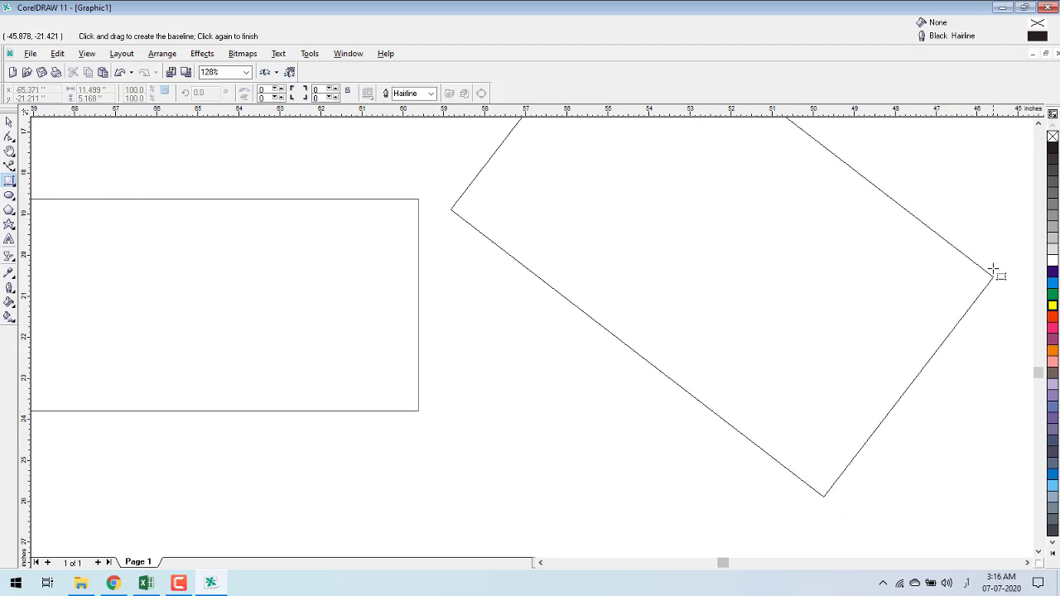
key("Escape")
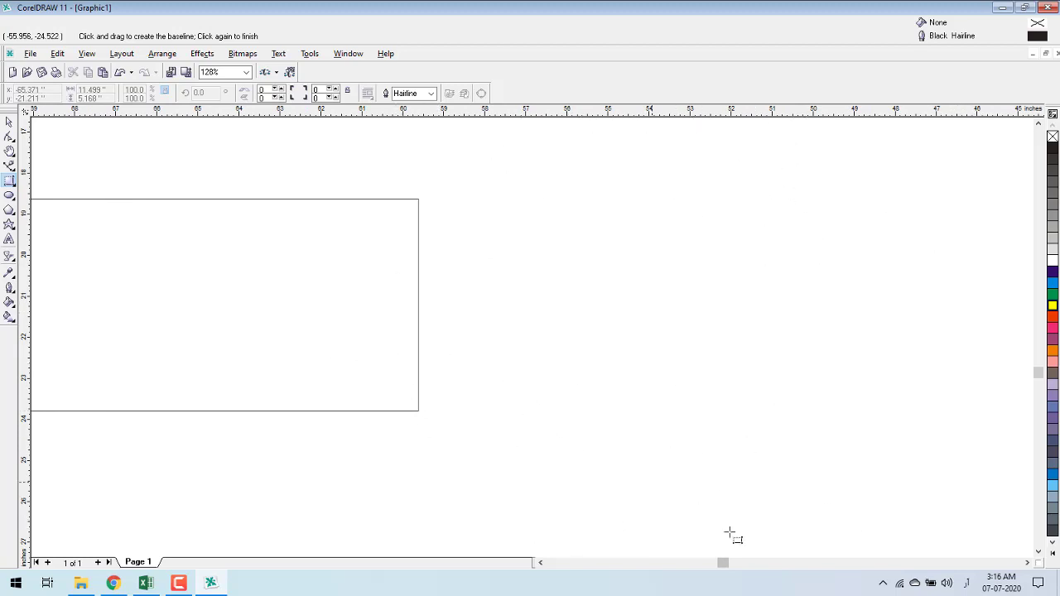
scroll(795, 468, "down", 2)
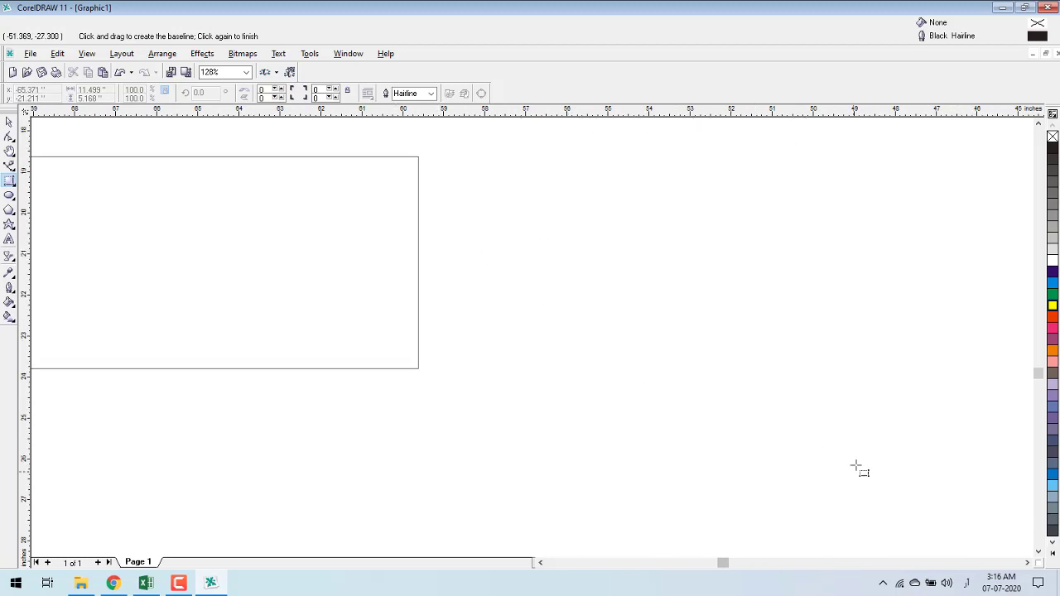
left_click(910, 294)
left_click(1052, 295)
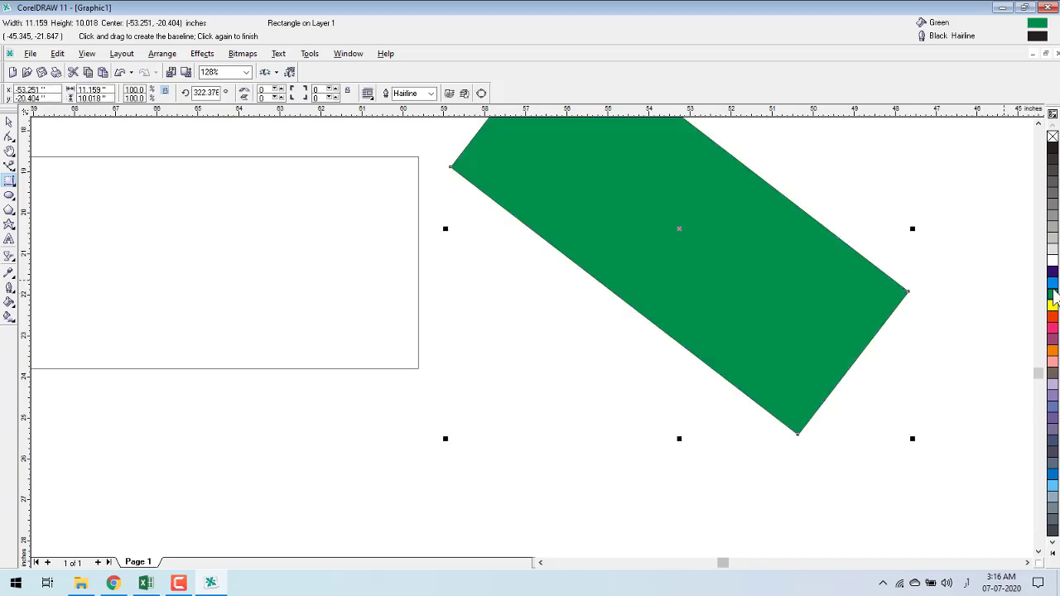
Draw another tilted 3-point rectangle, about 11 by 12.1 inches overall, overlapping the wide rectangle's left end, and fill it red
key("F3")
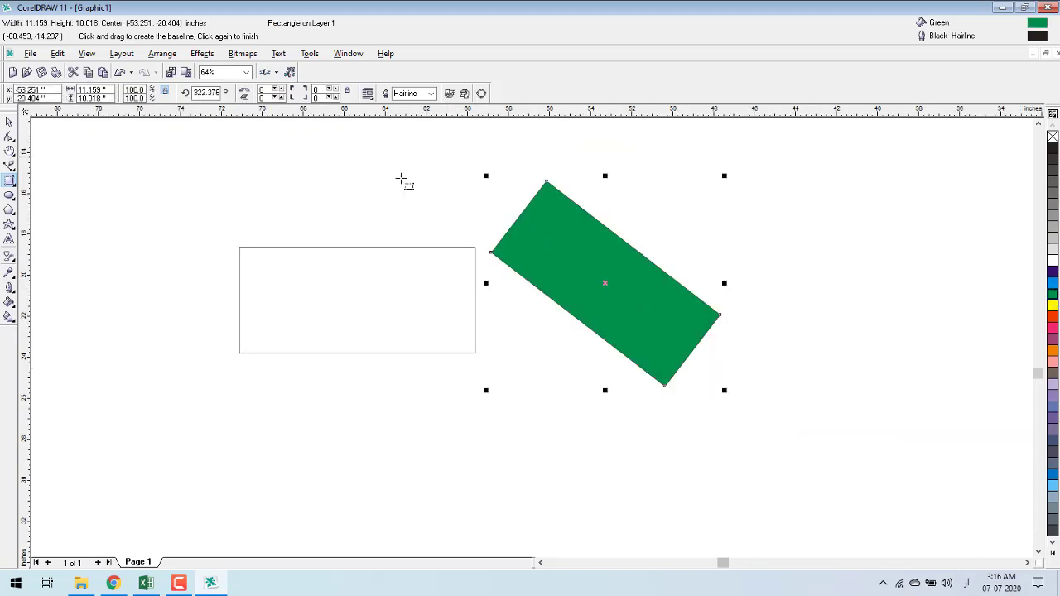
key("Escape")
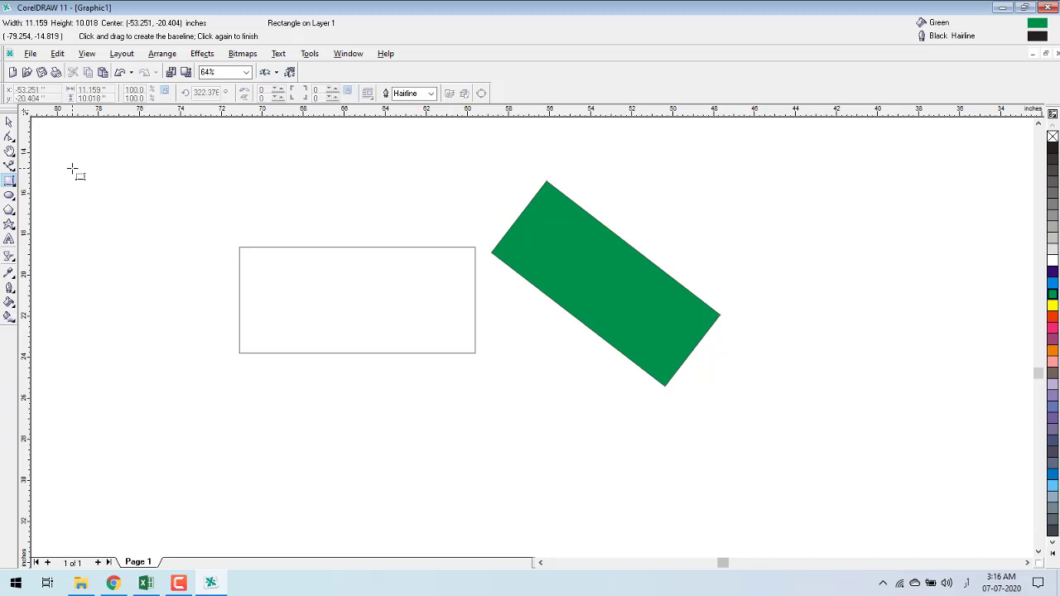
left_click_drag(73, 169, 170, 354)
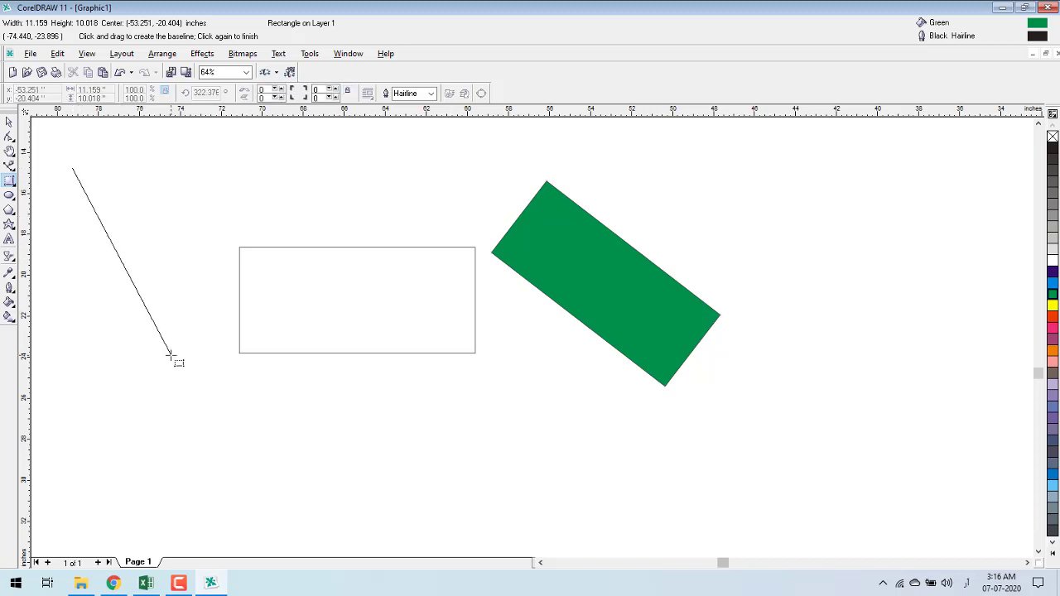
left_click_drag(170, 354, 170, 354)
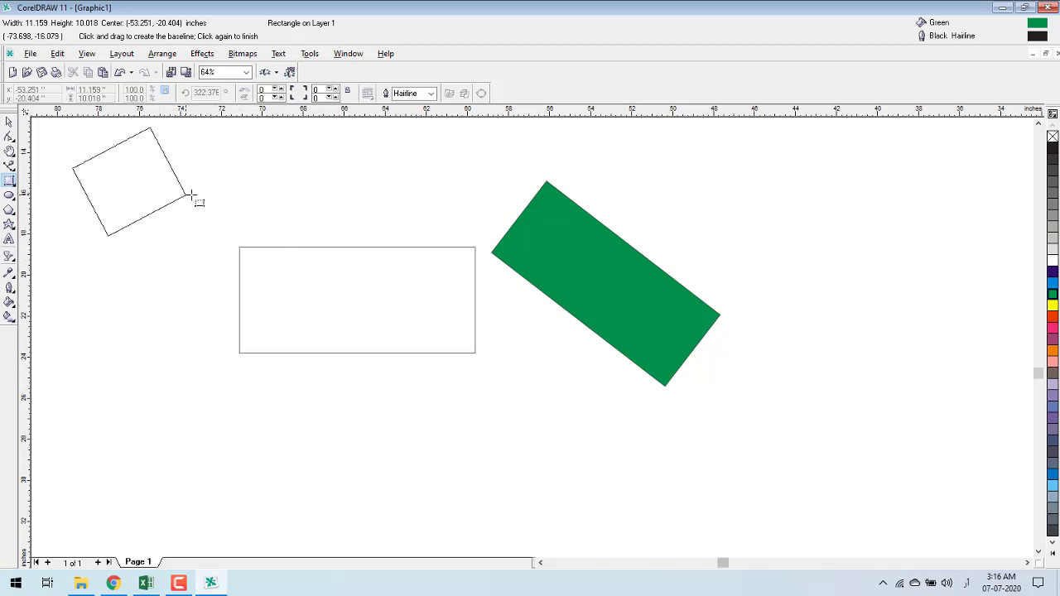
left_click(298, 278)
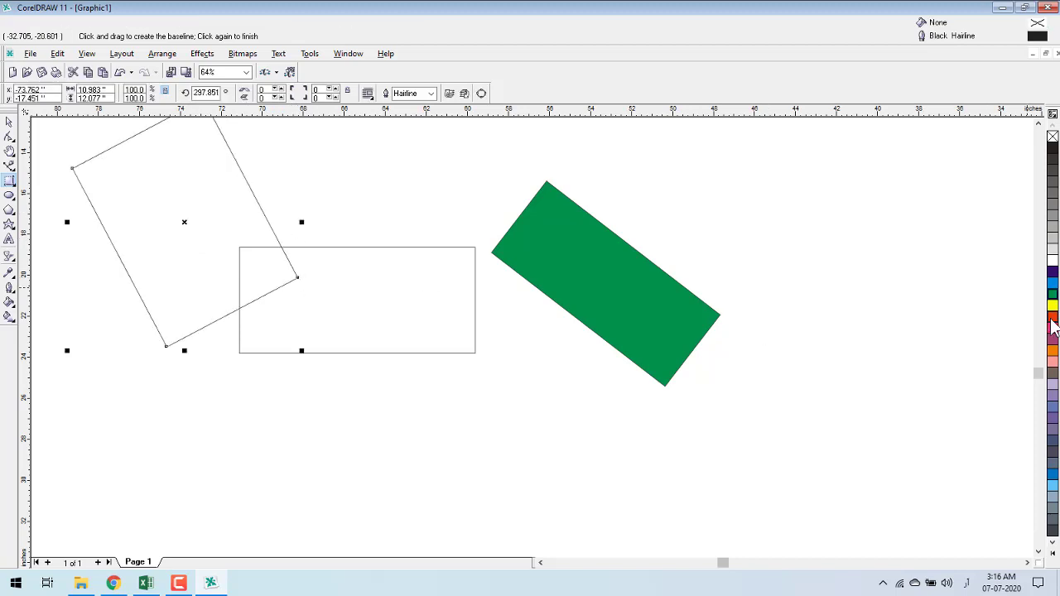
left_click(1051, 319)
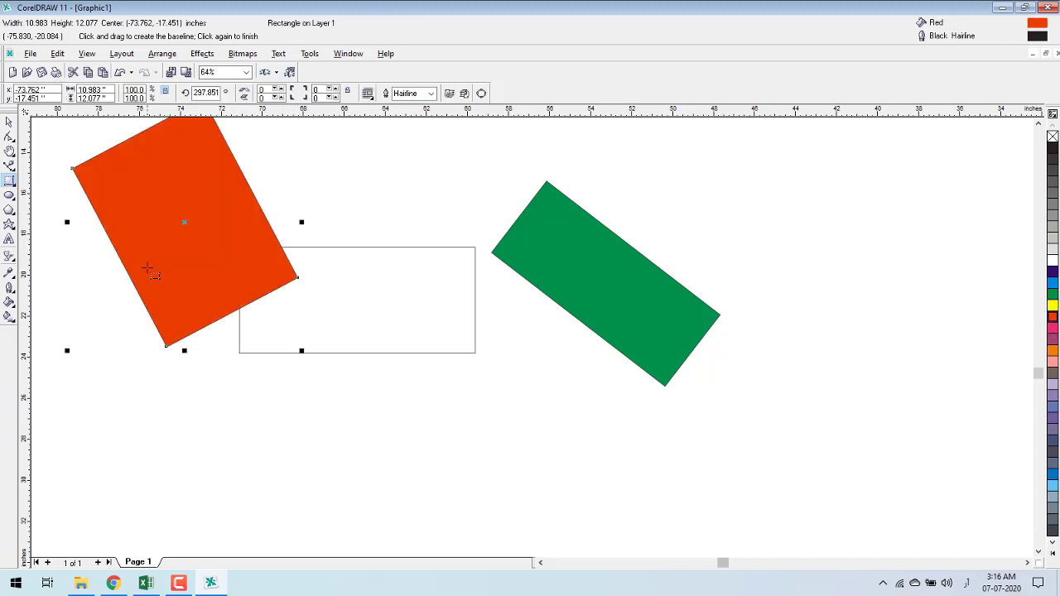